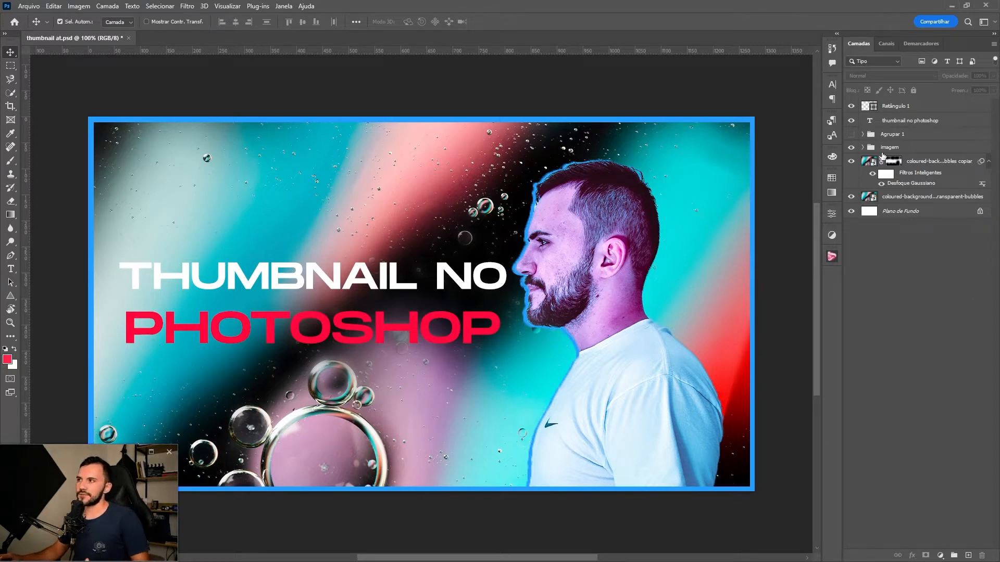
Hide the imagem layer group and show the Agrupar 1 group in the finished thumbnail
click(852, 148)
click(851, 134)
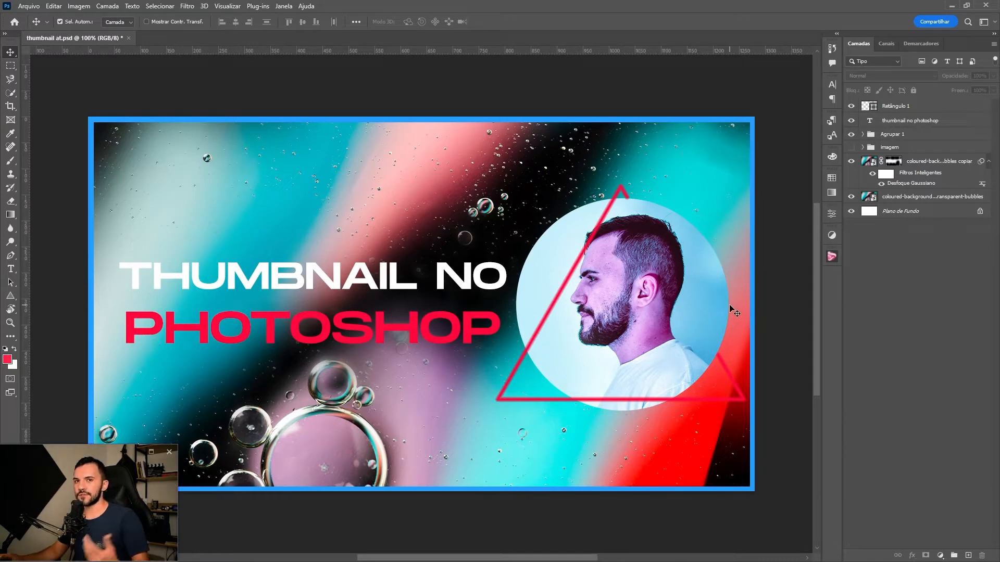
click(994, 22)
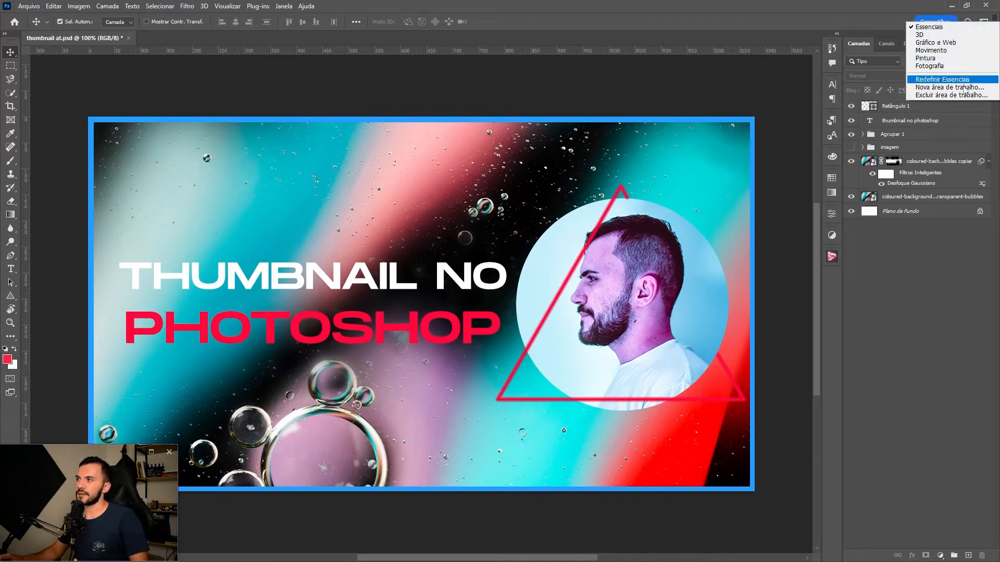
click(894, 306)
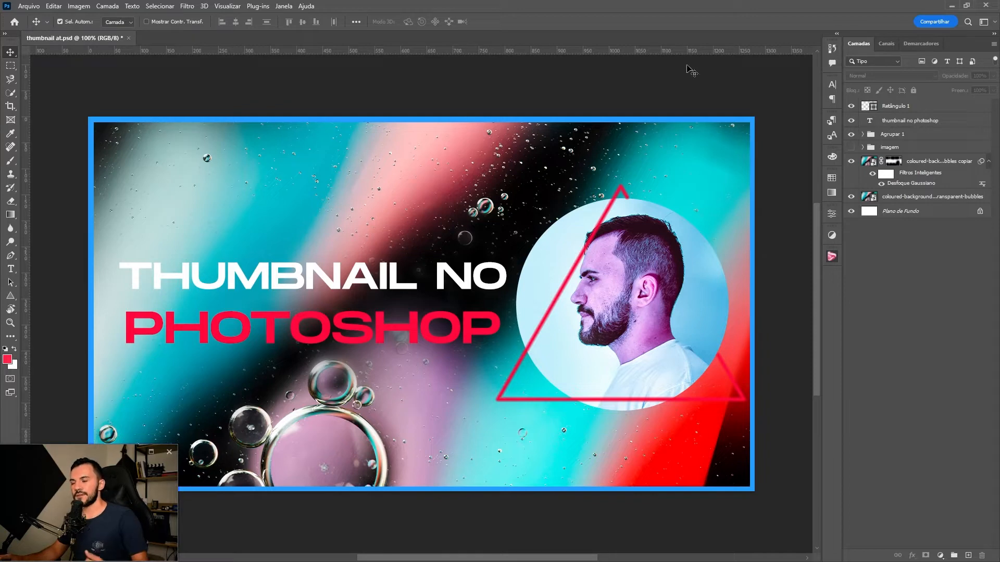
click(284, 7)
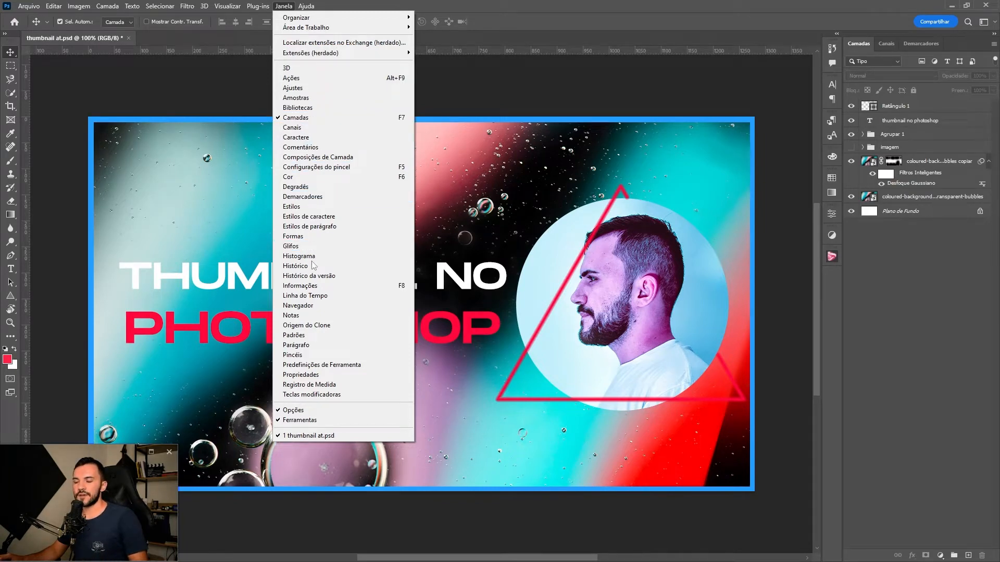
click(901, 272)
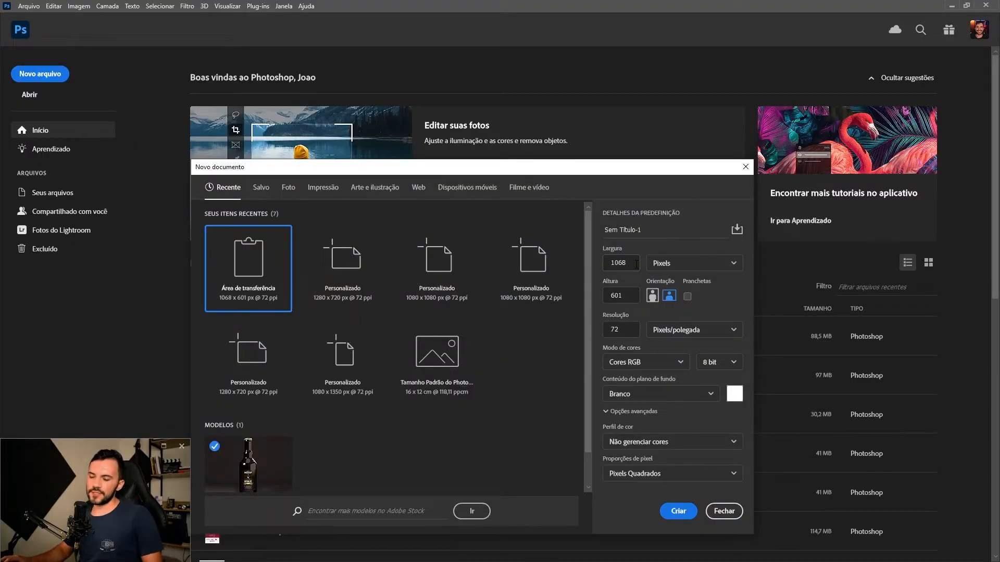
Create a new 1280 × 720 pixel document with the sRGB IEC61966-2.1 colour profile
double_click(636, 265)
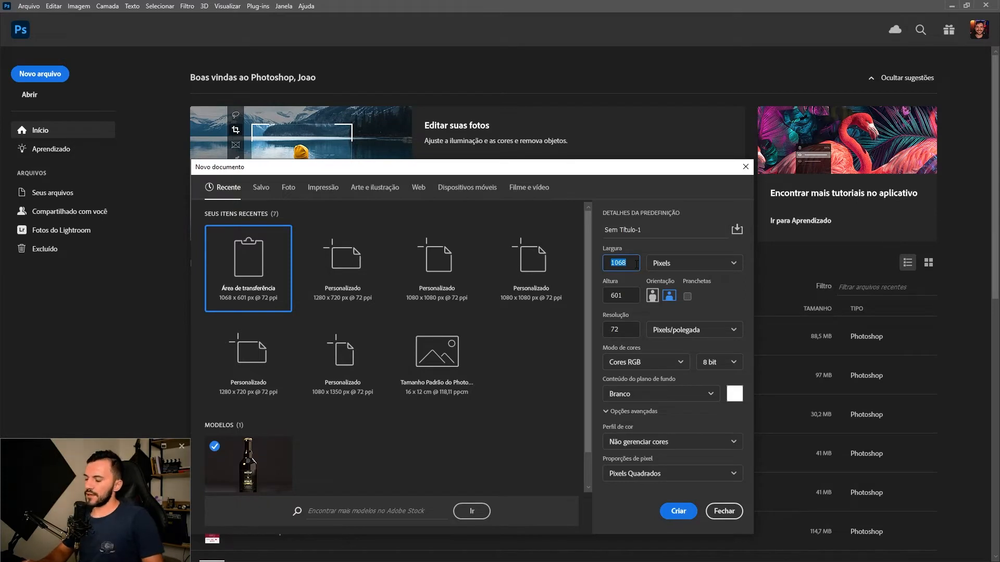
text(128)
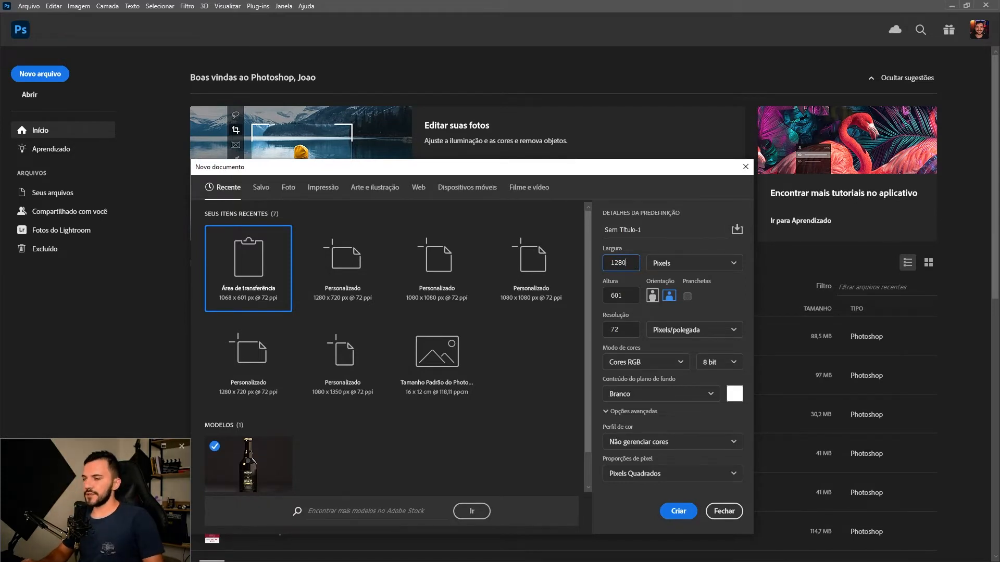
text(0)
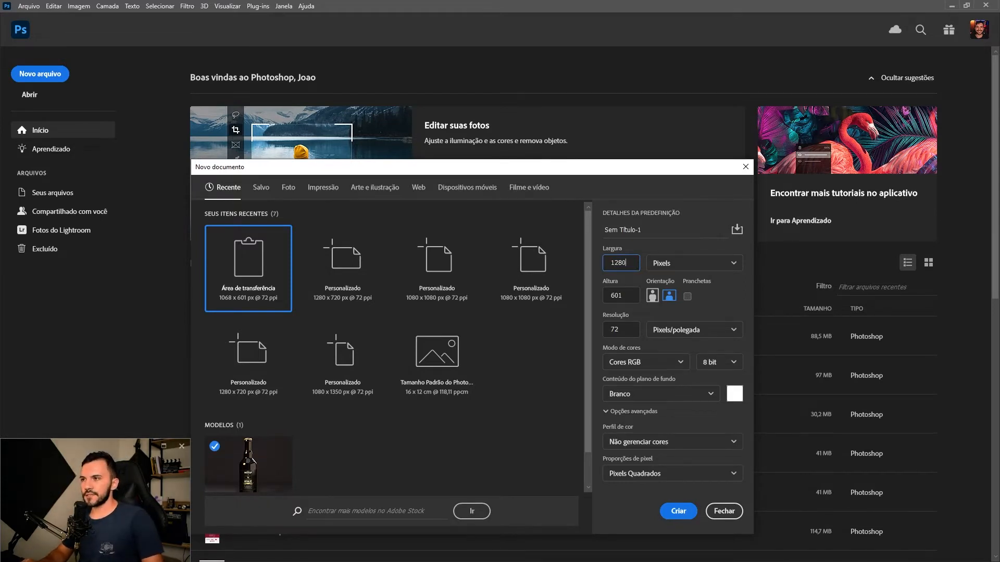
key(Tab)
key(Tab)
text(7)
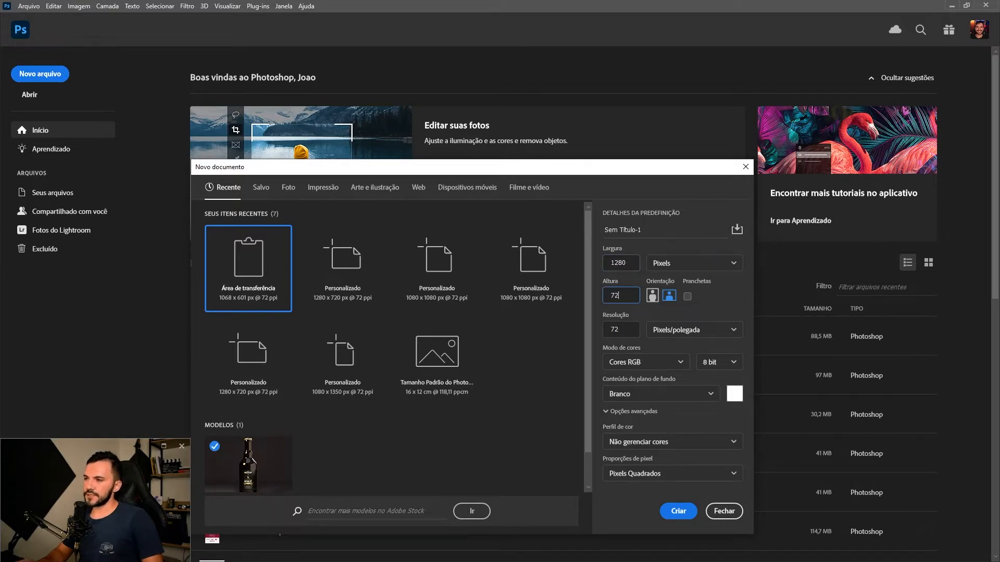
text(20)
key(Tab)
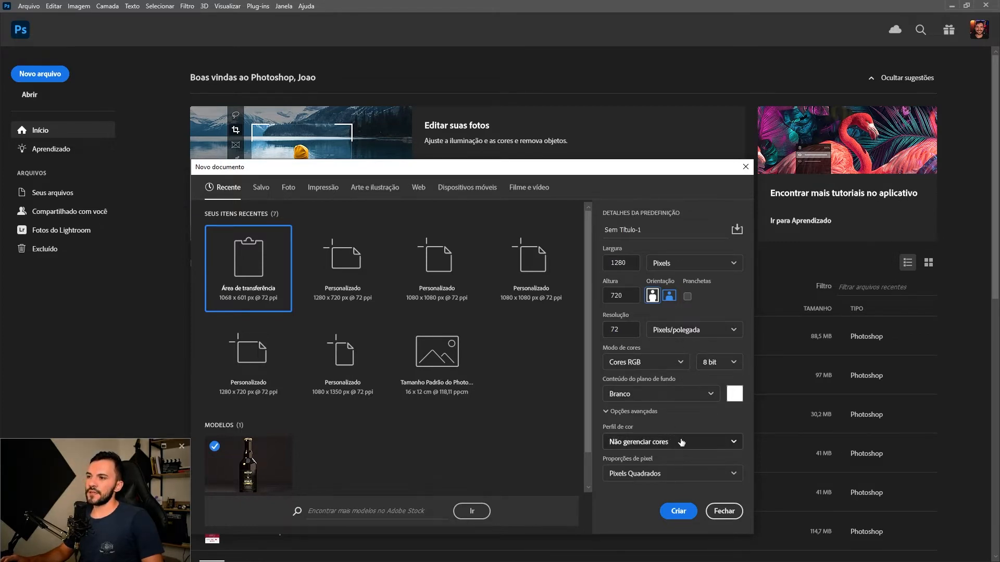
click(658, 443)
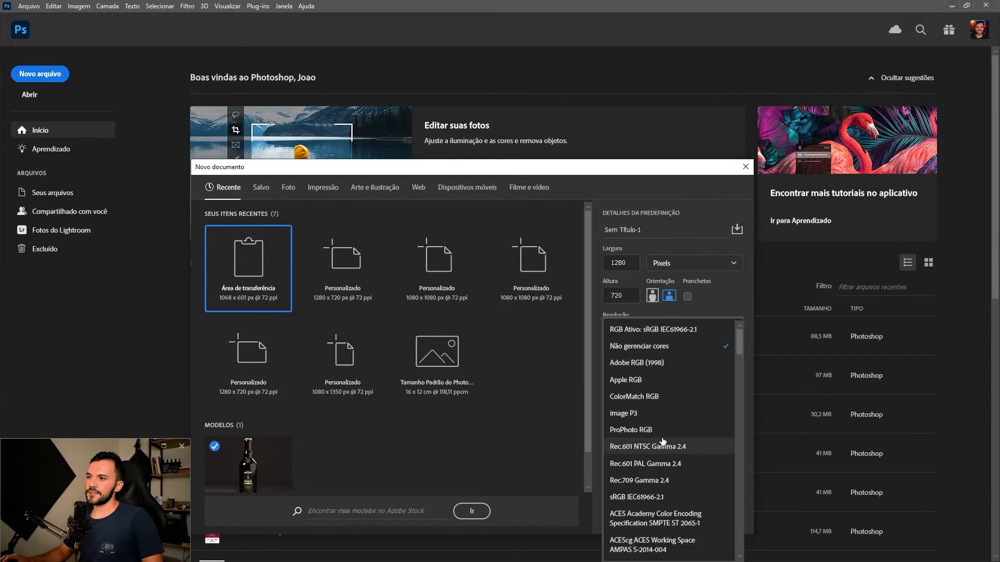
click(639, 498)
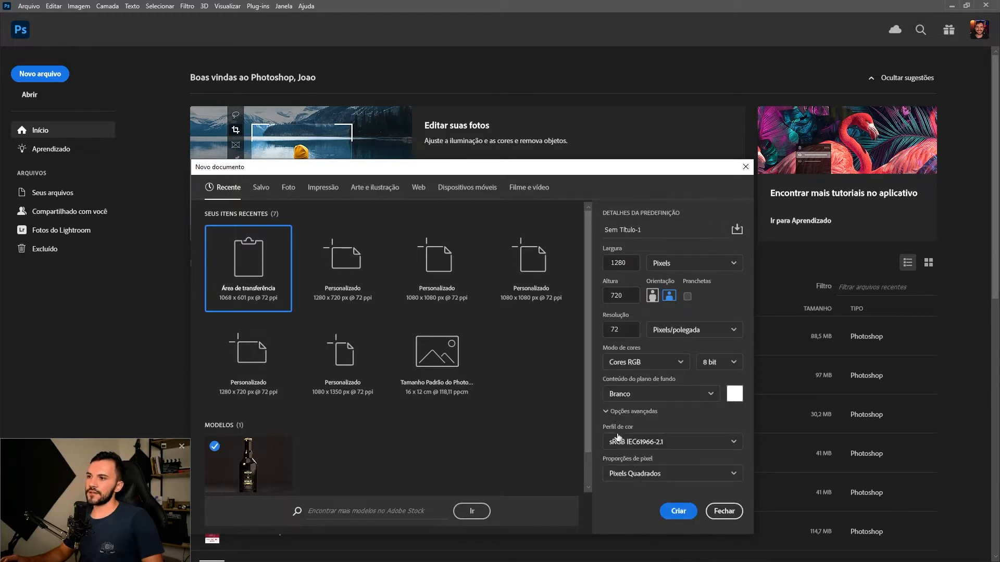
click(678, 511)
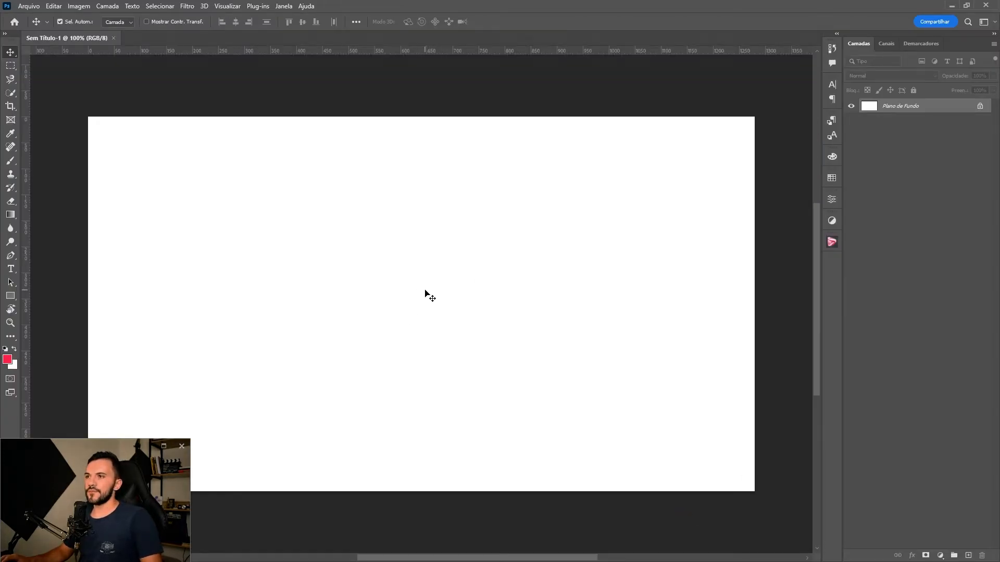
Add the two-line title "THUMBNAIL NO PHOTOSHOP" on the left half of the blank canvas, breaking the line after "NO"
click(12, 269)
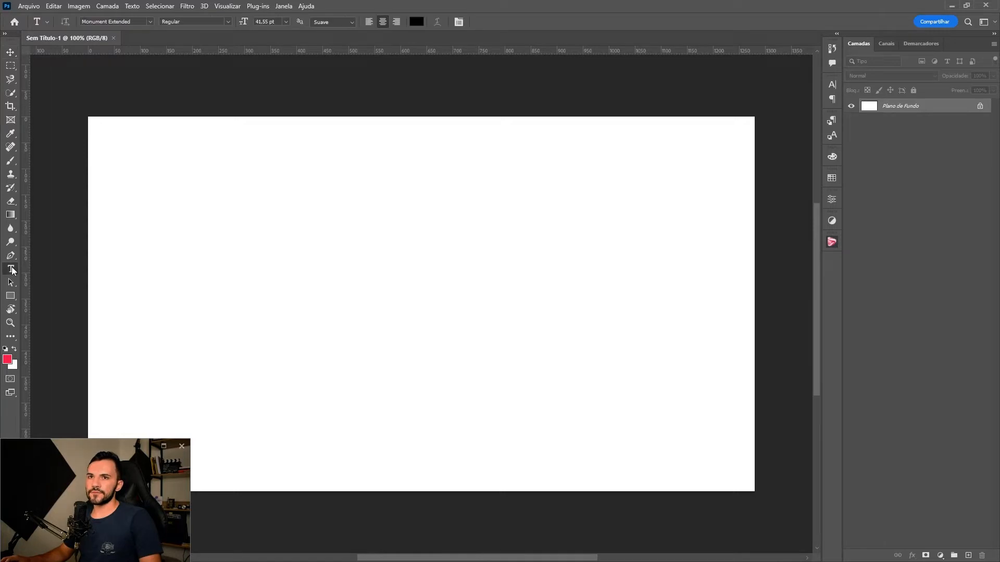
click(203, 253)
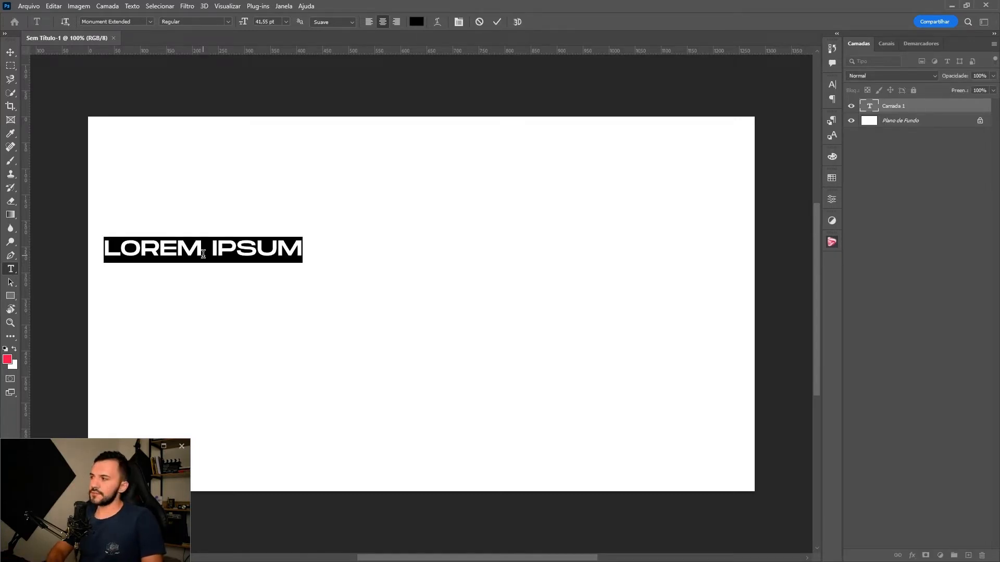
text(THU)
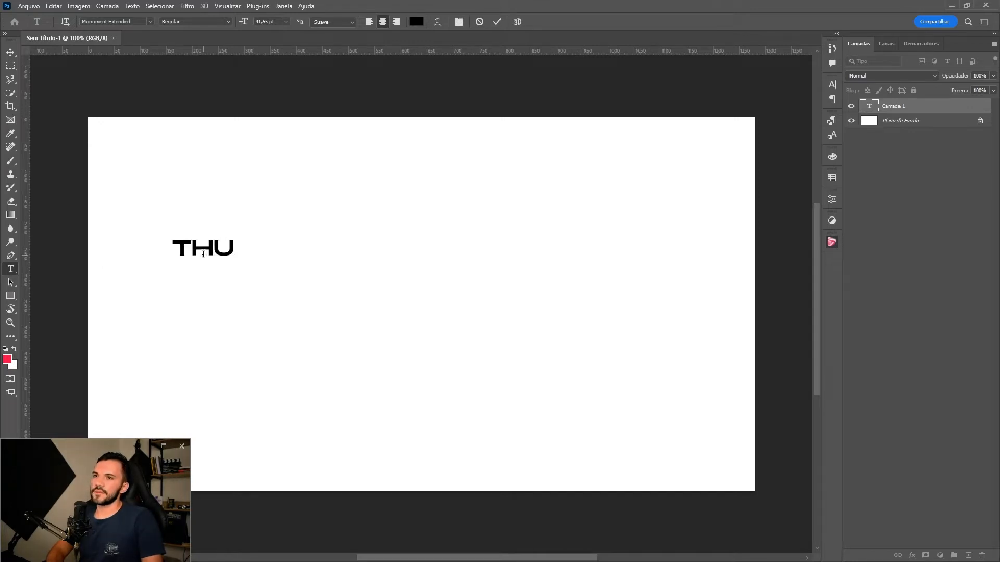
text(MBNAIL NO)
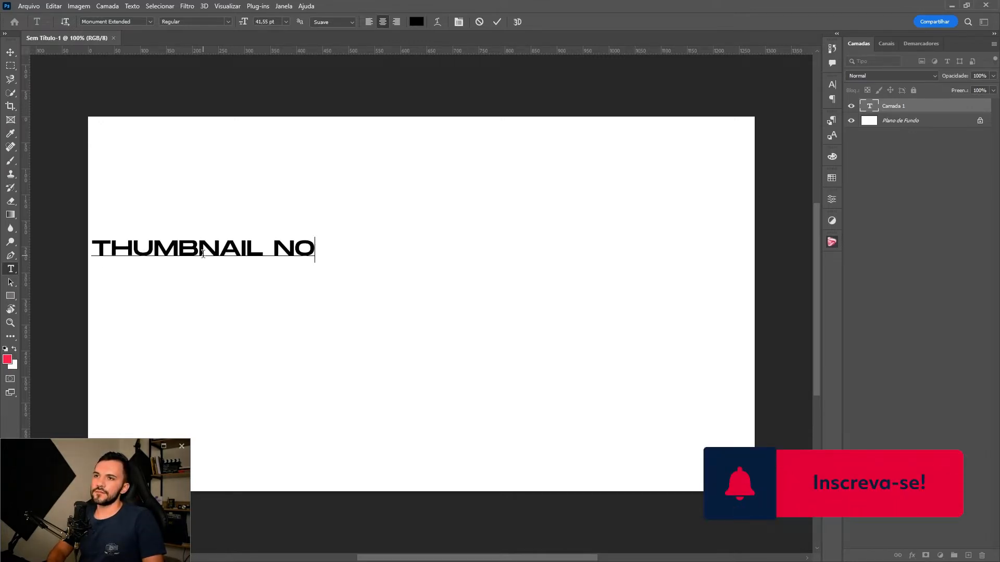
key(Return)
text(PHOT )
text(SHOP)
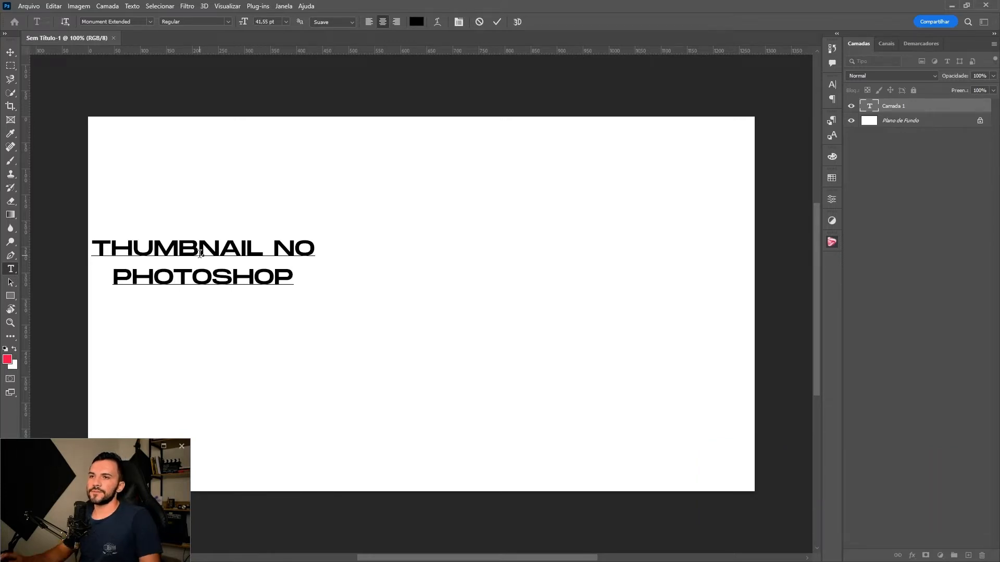
key(ctrl+Return)
Move the title text inward and slightly down, away from the canvas's left edge, and deselect its layer
key(ctrl+t)
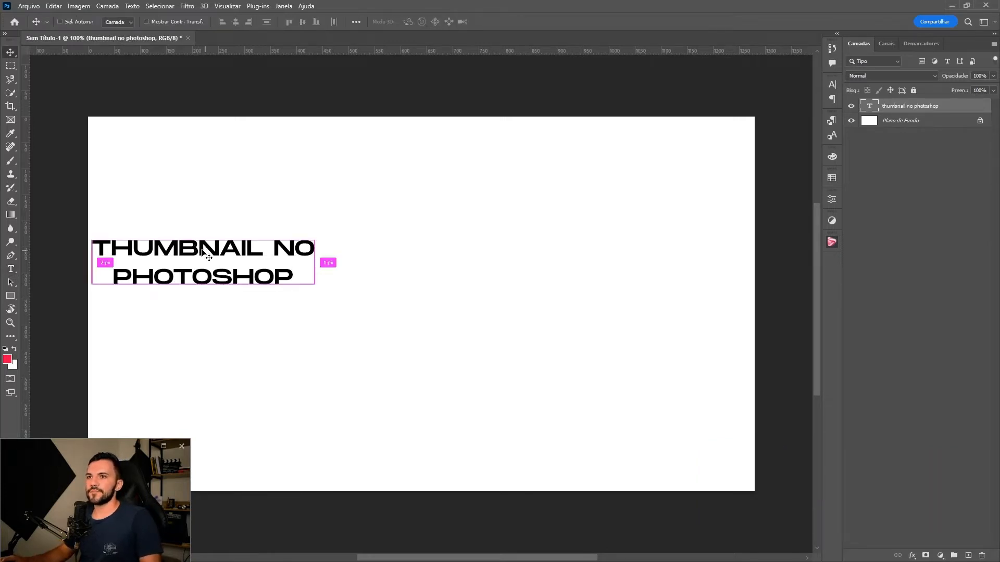
drag(208, 253, 264, 276)
key(Return)
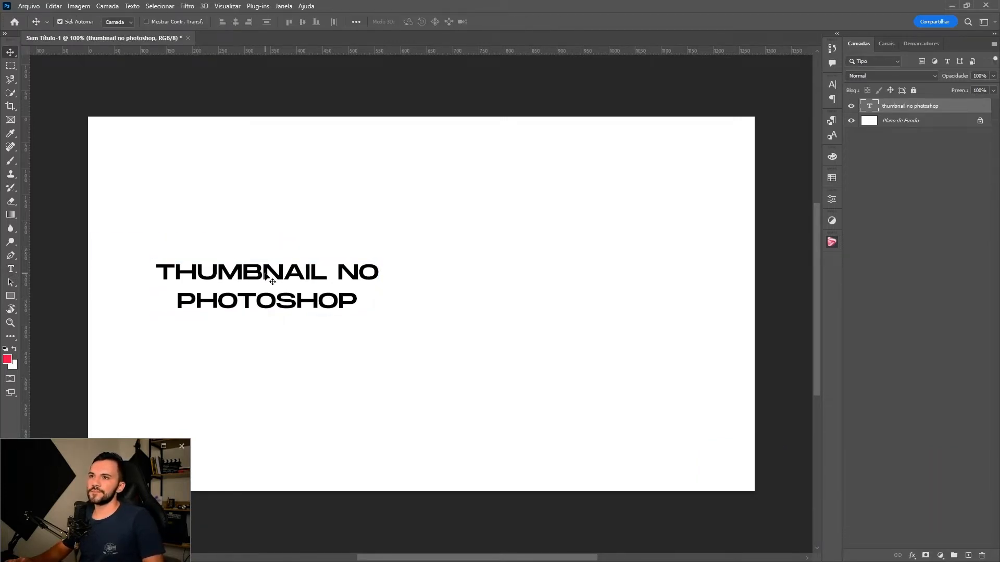
click(475, 270)
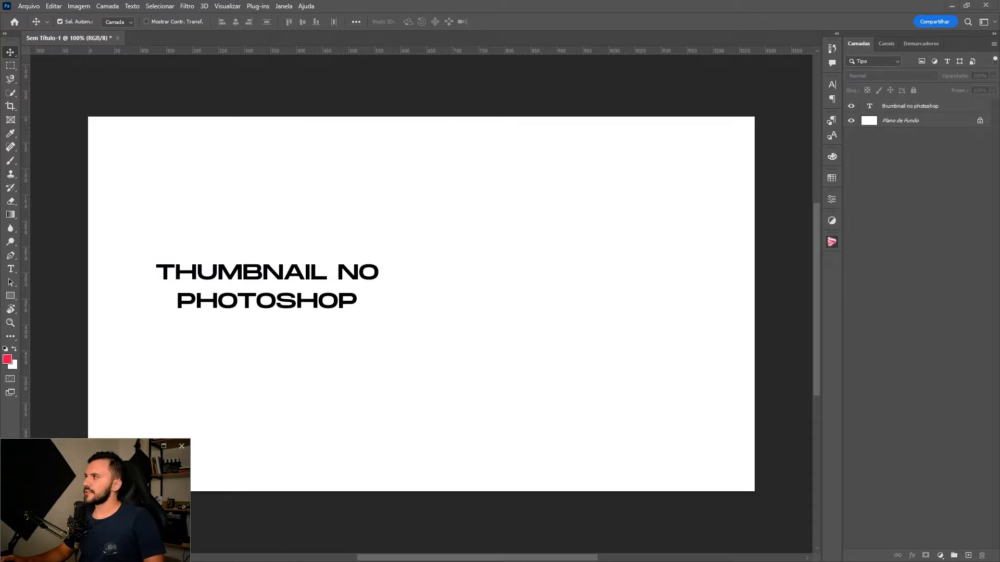
Place the man's profile photo in the document and position it over the right side of the canvas at X 917 px, Y 360 px
drag(691, 279, 587, 352)
drag(393, 316, 539, 316)
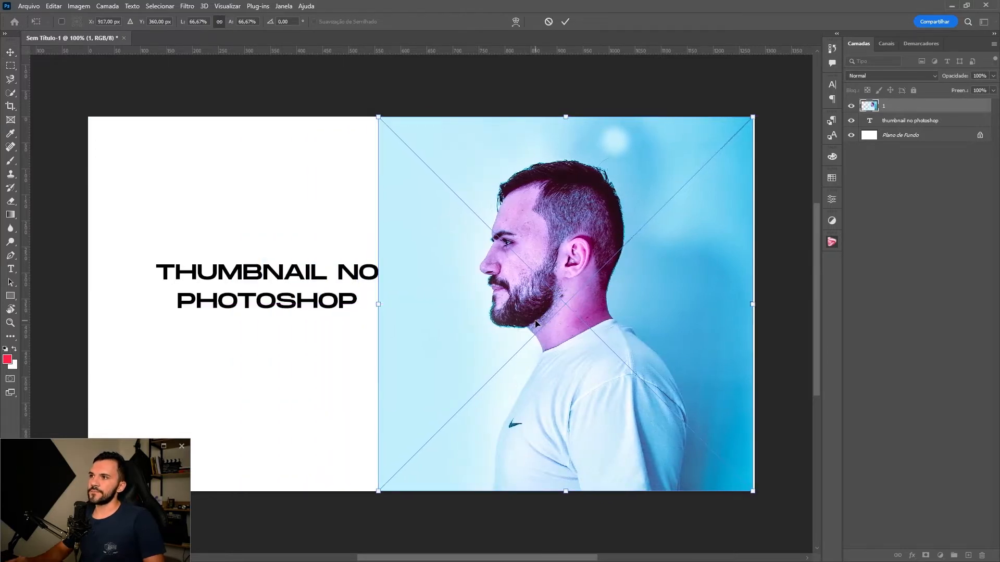
key(Return)
click(330, 391)
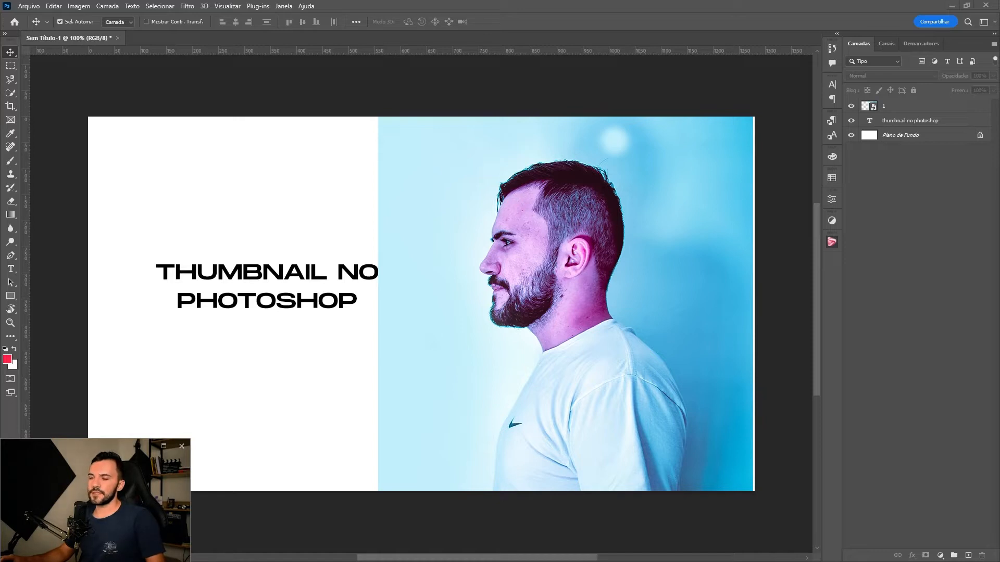
Switch to the browser to view the Adobe Express background-removal page and its web address, and return to Photoshop
drag(999, 145, 333, 30)
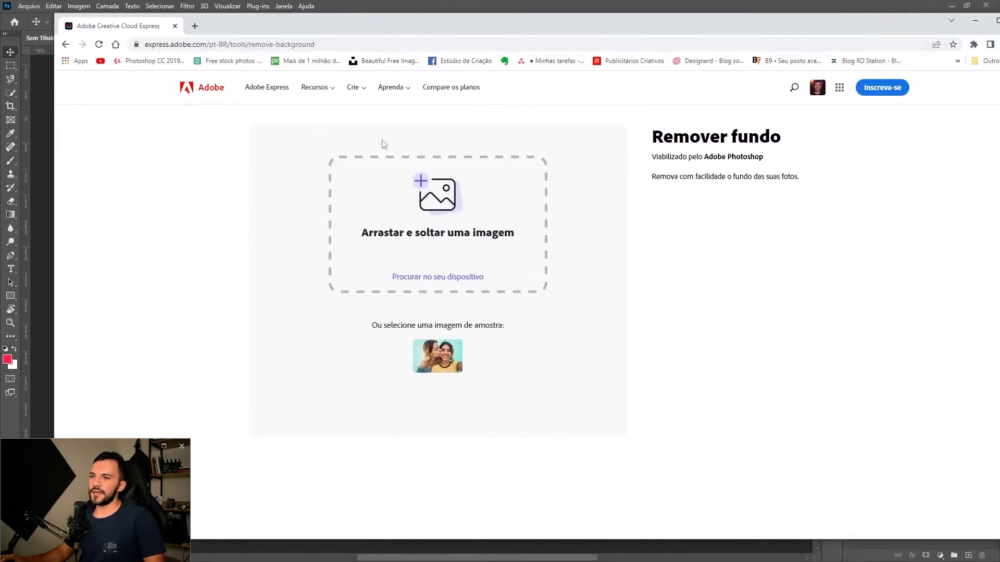
drag(670, 23, 619, 20)
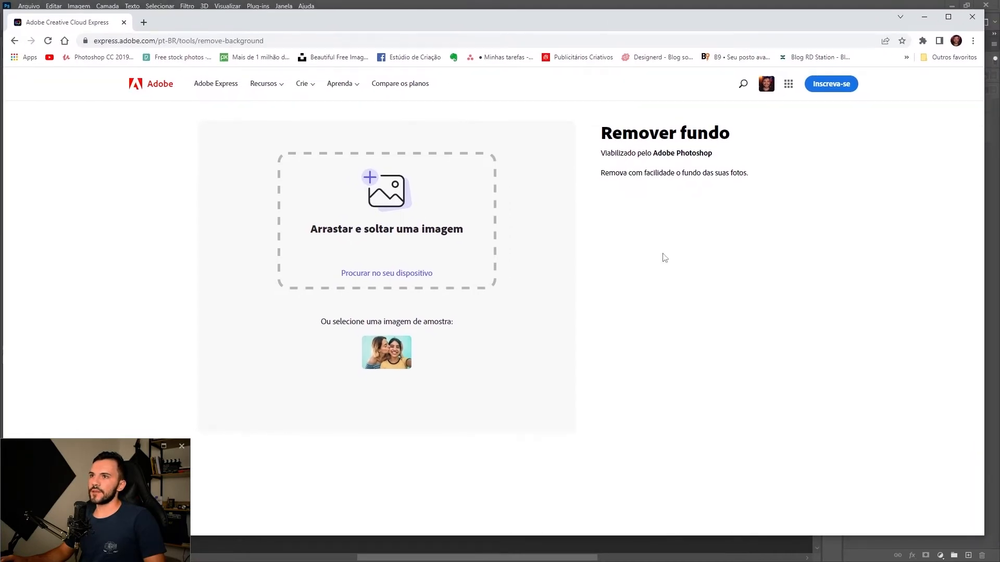
click(175, 40)
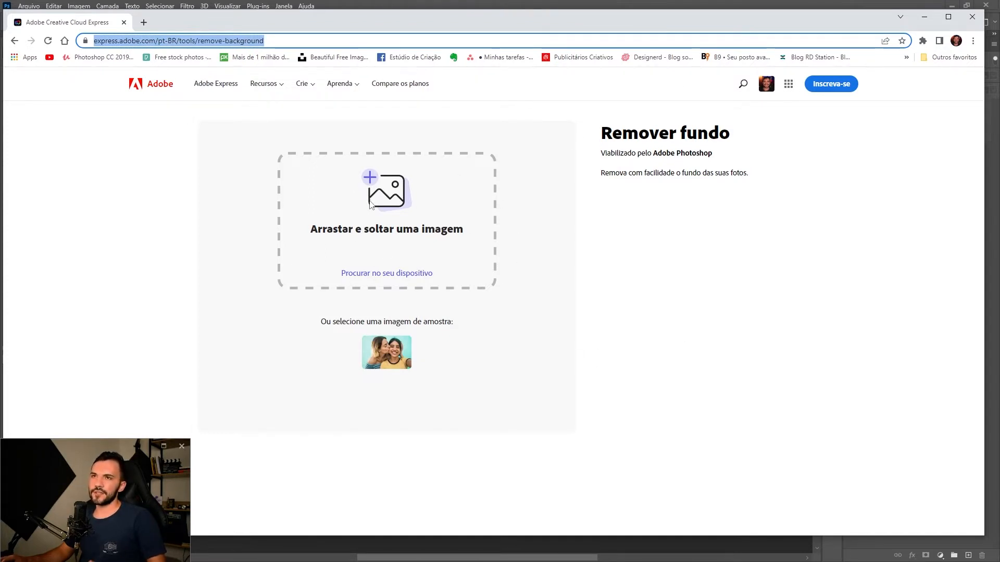
click(972, 20)
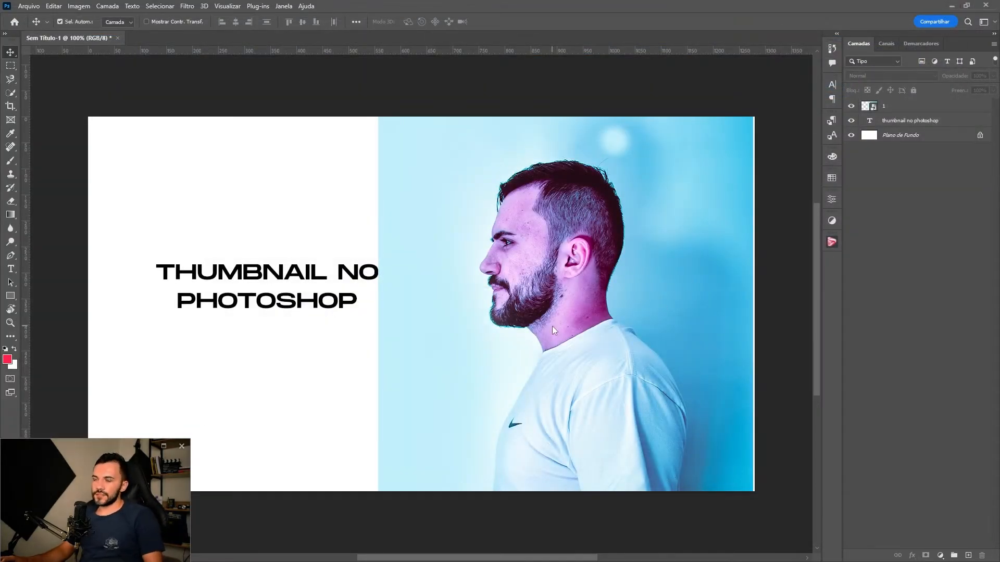
Select the man's head, neck and shirt on photo layer 1 using the Quick Selection tool
click(10, 92)
right_click(11, 93)
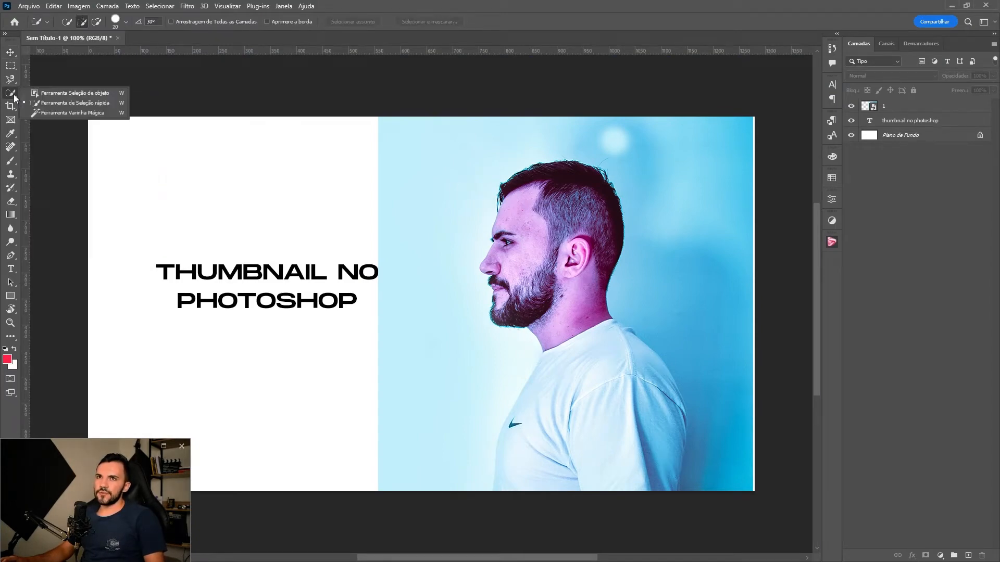
click(53, 103)
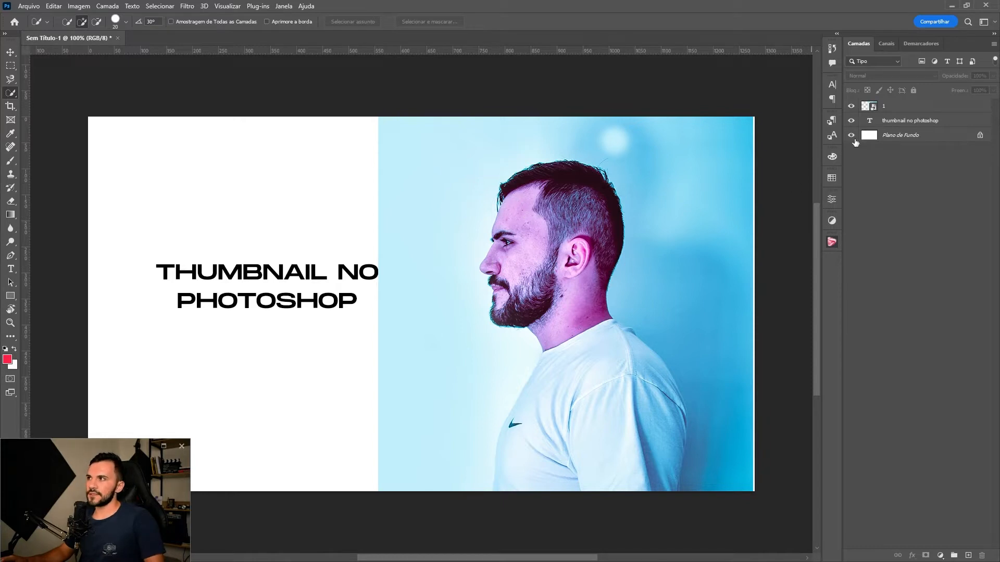
click(891, 108)
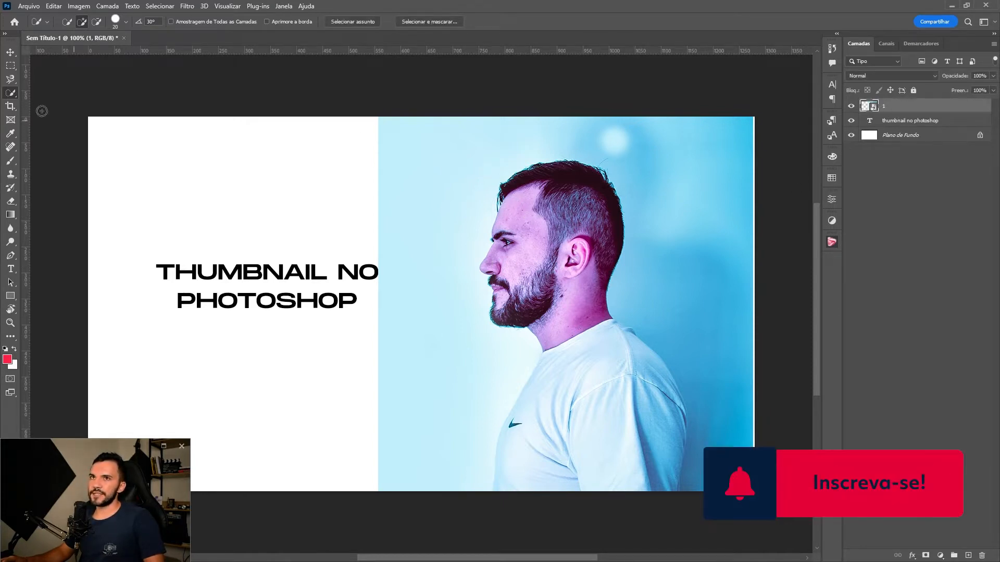
right_click(10, 93)
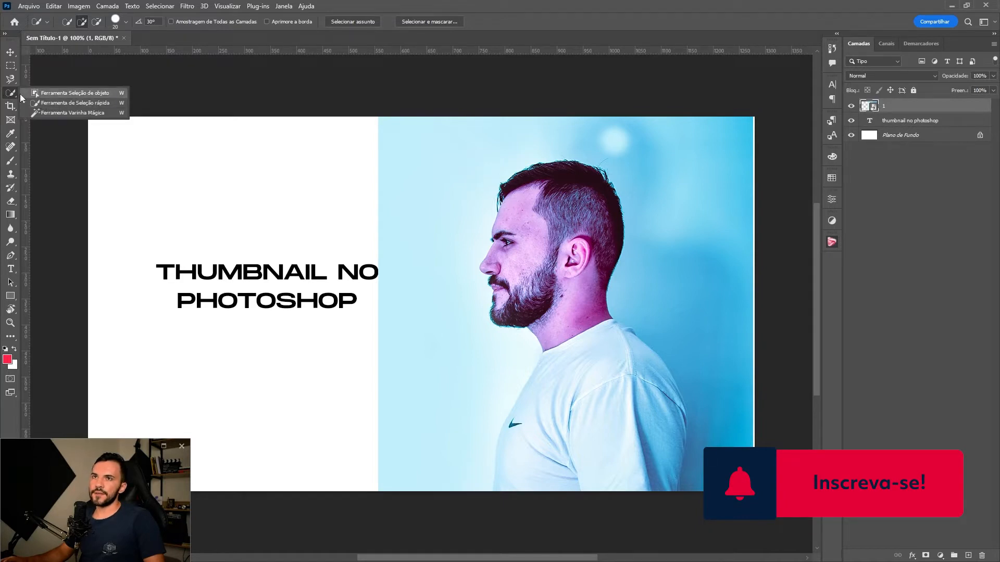
click(58, 104)
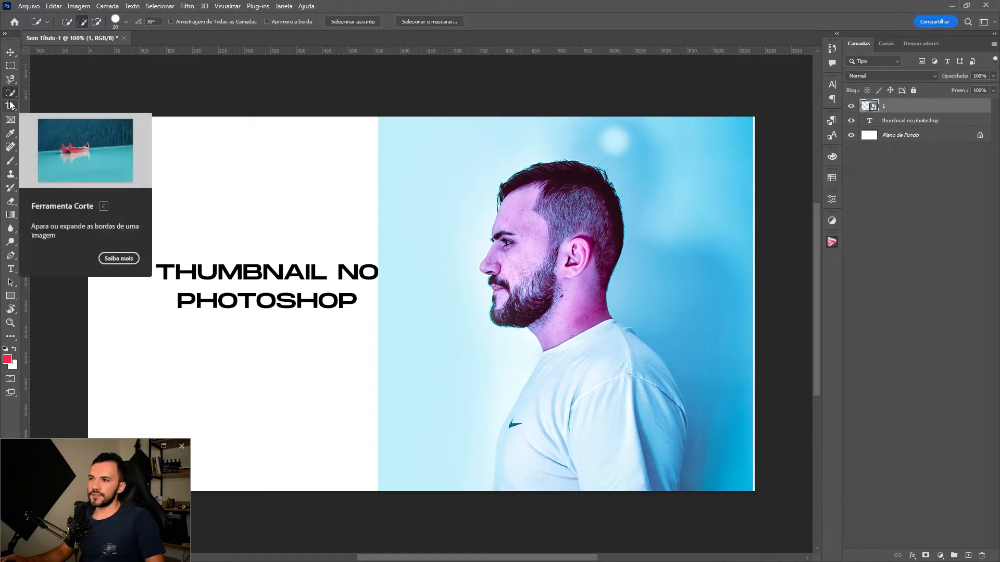
click(10, 80)
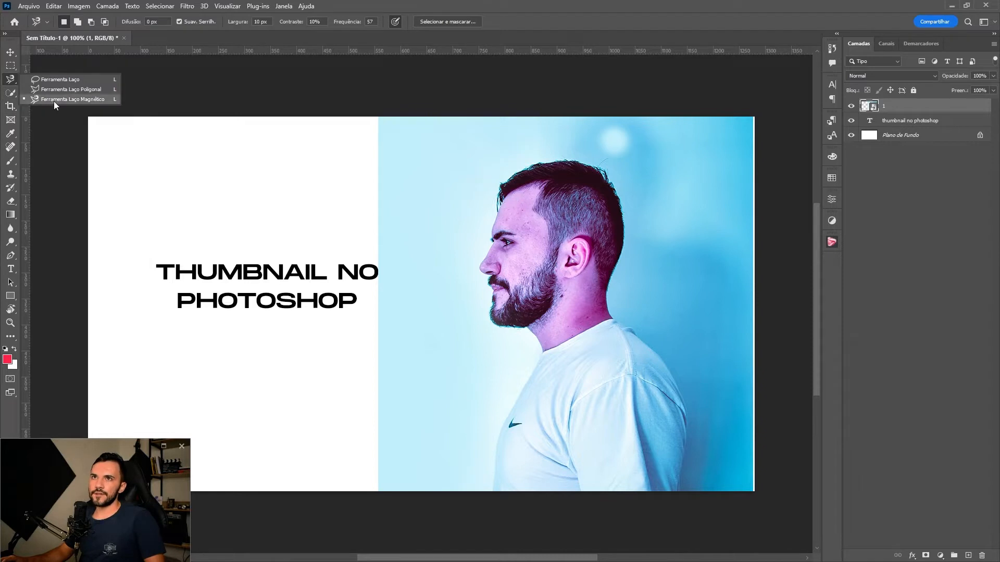
click(11, 94)
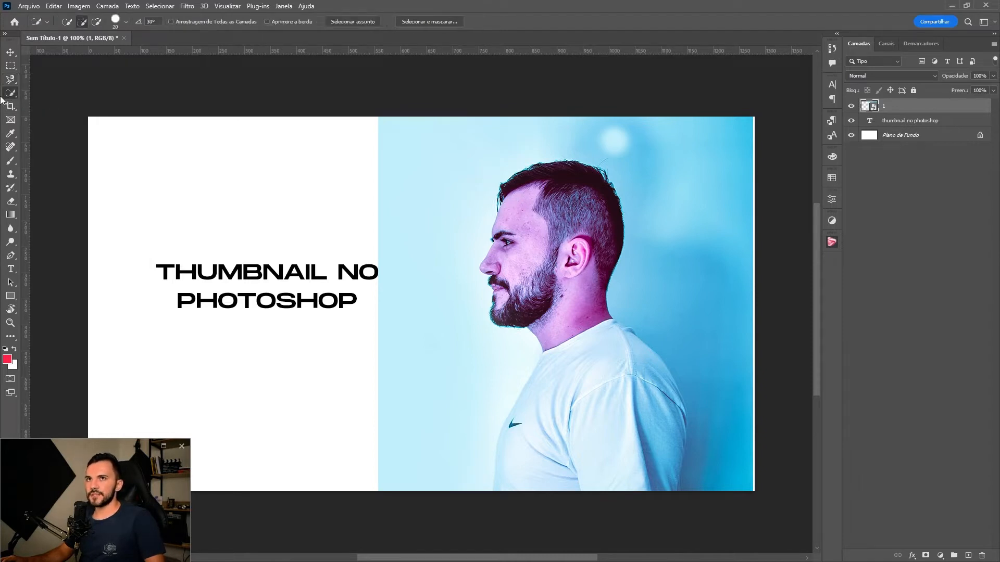
drag(548, 173, 570, 337)
drag(548, 258, 532, 230)
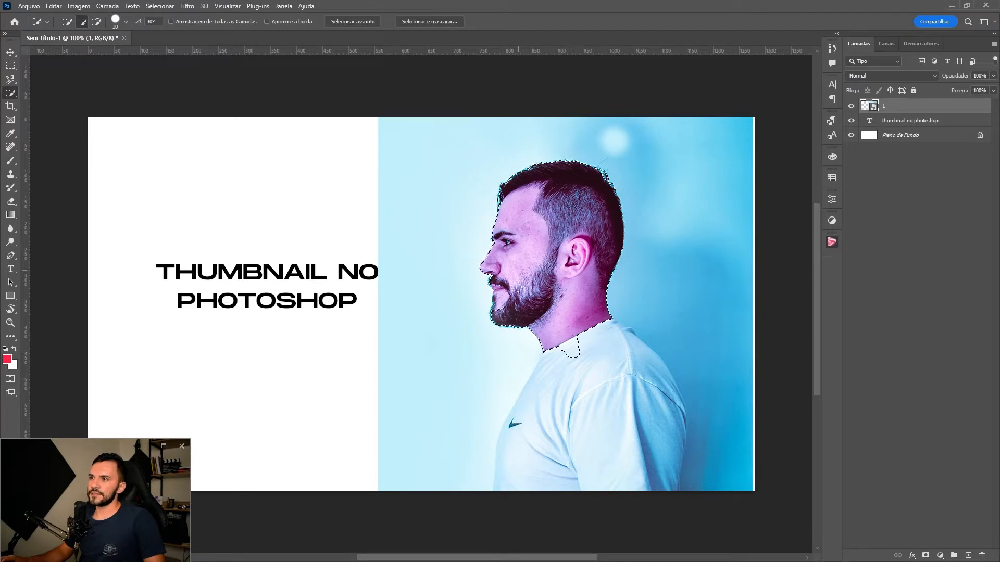
mouse_move(583, 365)
mouse_down()
mouse_move(605, 419)
mouse_move(645, 383)
mouse_move(640, 352)
mouse_move(537, 339)
mouse_move(515, 419)
mouse_move(587, 462)
mouse_up()
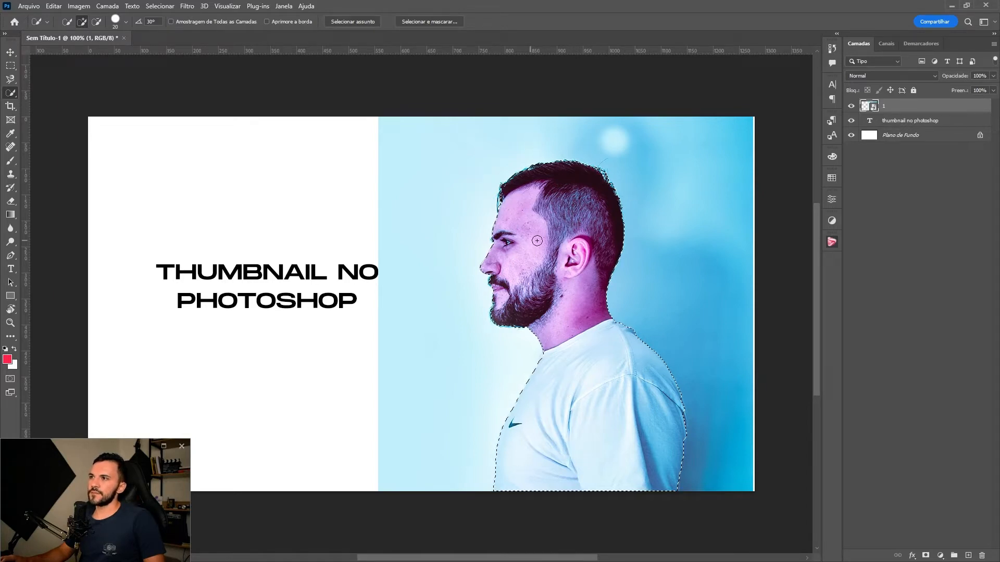
Inspect the selection's edges in Select and Mask with the Overlay view, and accept the selection
click(445, 22)
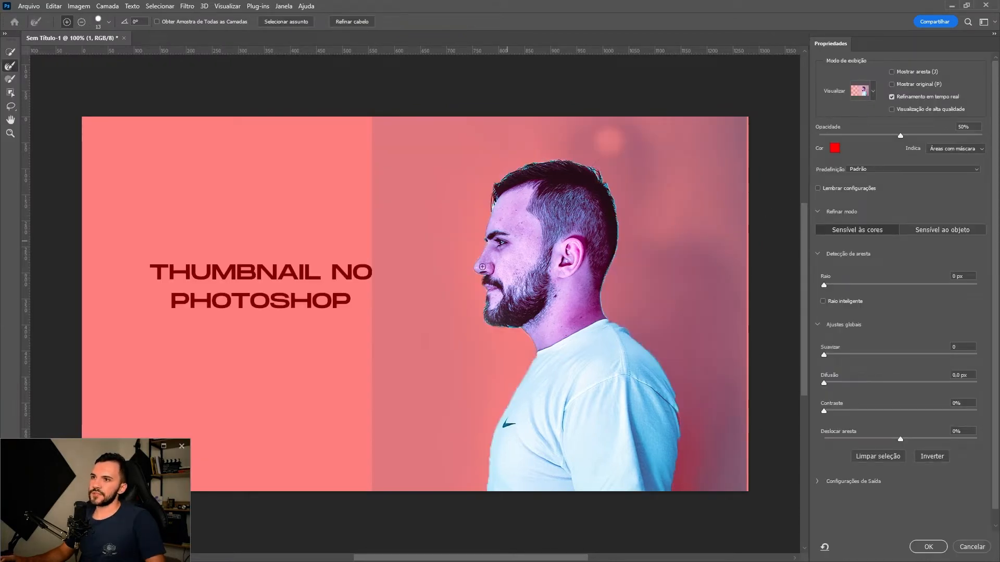
click(873, 93)
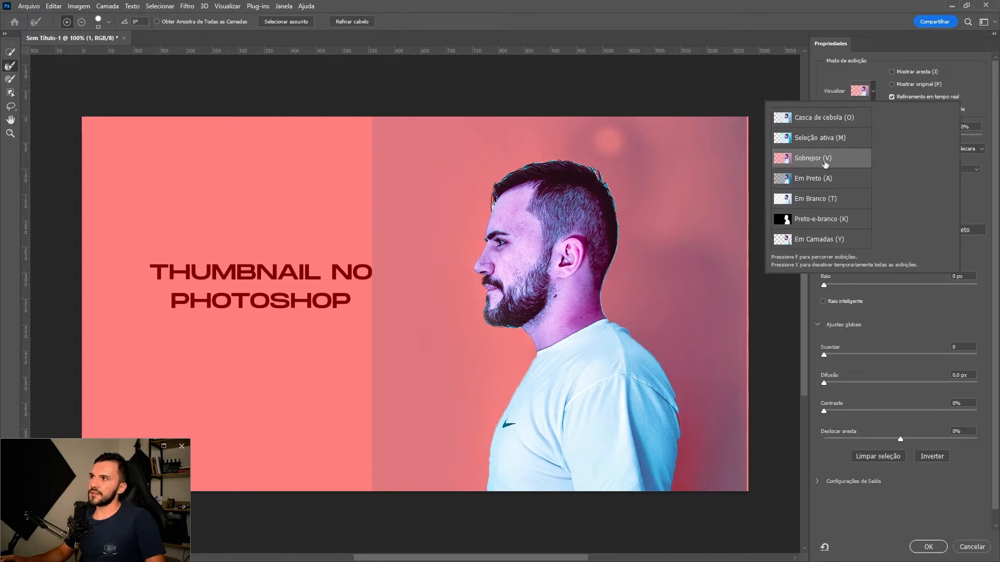
click(835, 74)
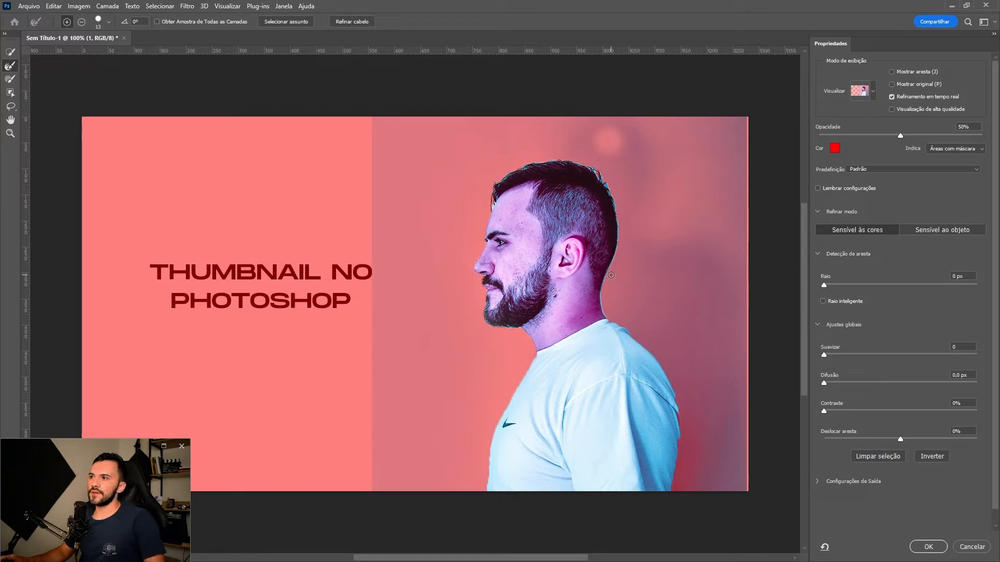
scroll(608, 281, up, 3)
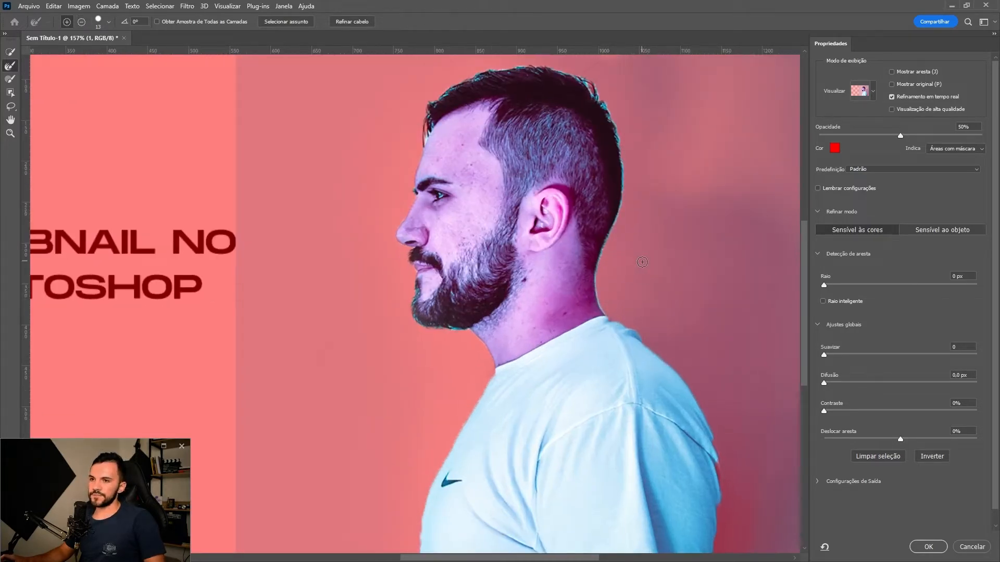
scroll(642, 259, up, 3)
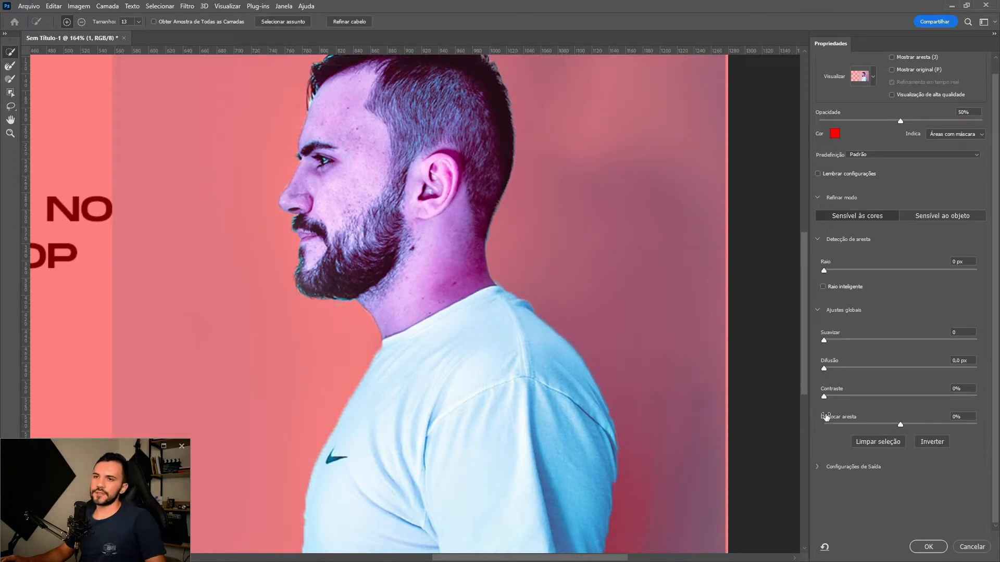
scroll(398, 301, up, 3)
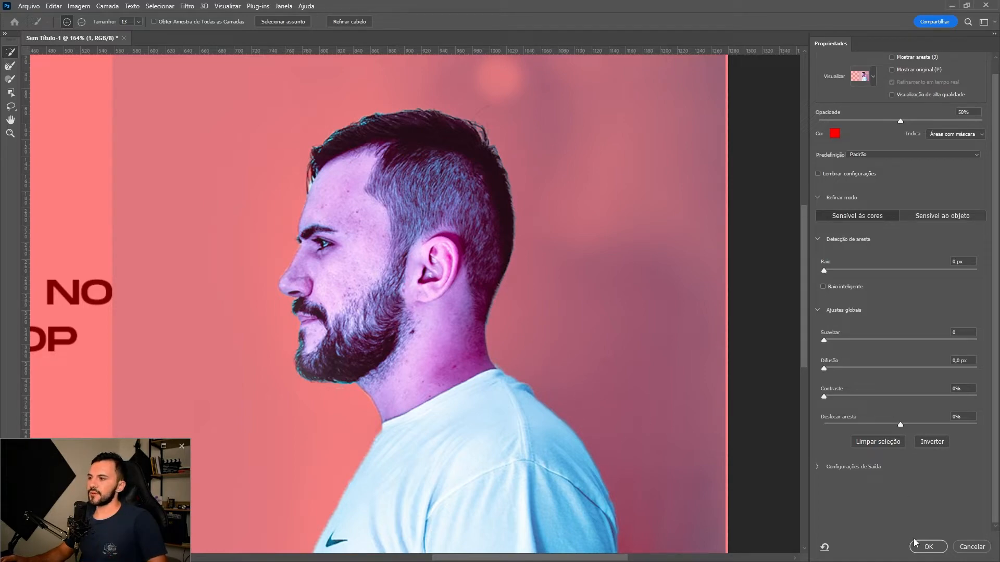
click(928, 547)
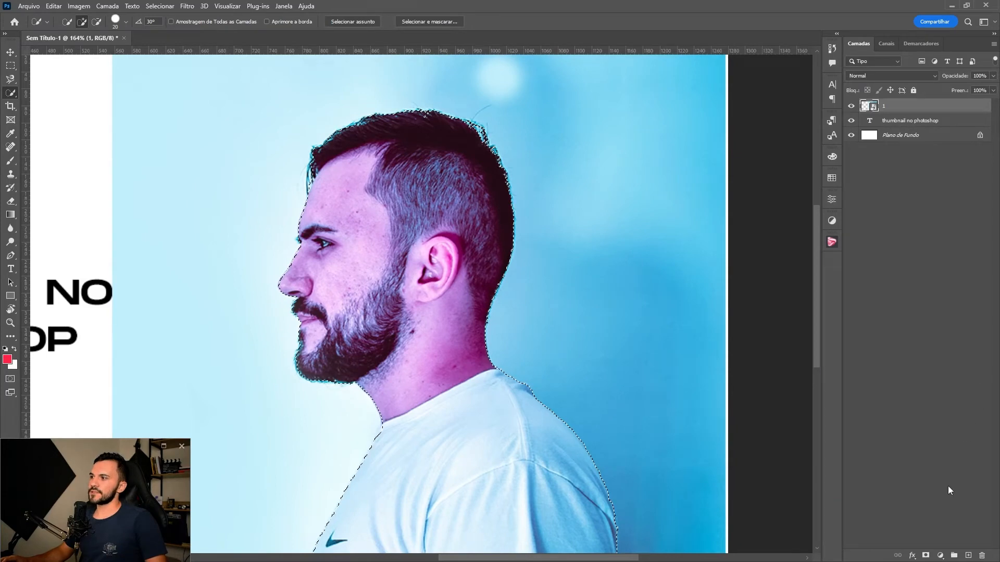
Mask photo layer 1 with the selection to hide the blue background around the man
click(926, 556)
scroll(359, 266, down, 5)
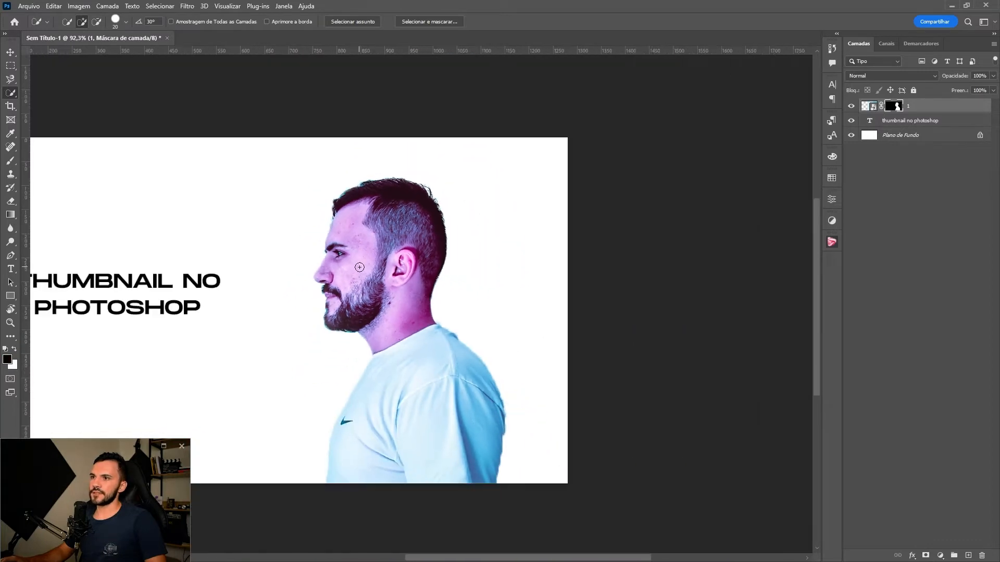
key(v)
drag(417, 315, 557, 311)
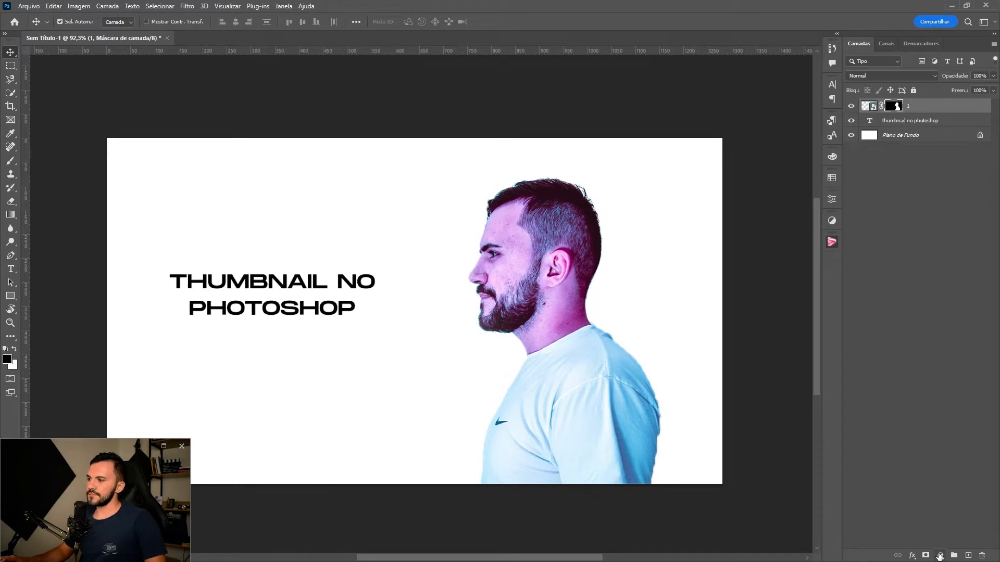
Add a solid colour fill layer in red ff2346 and place it directly beneath the man's photo layer
click(939, 556)
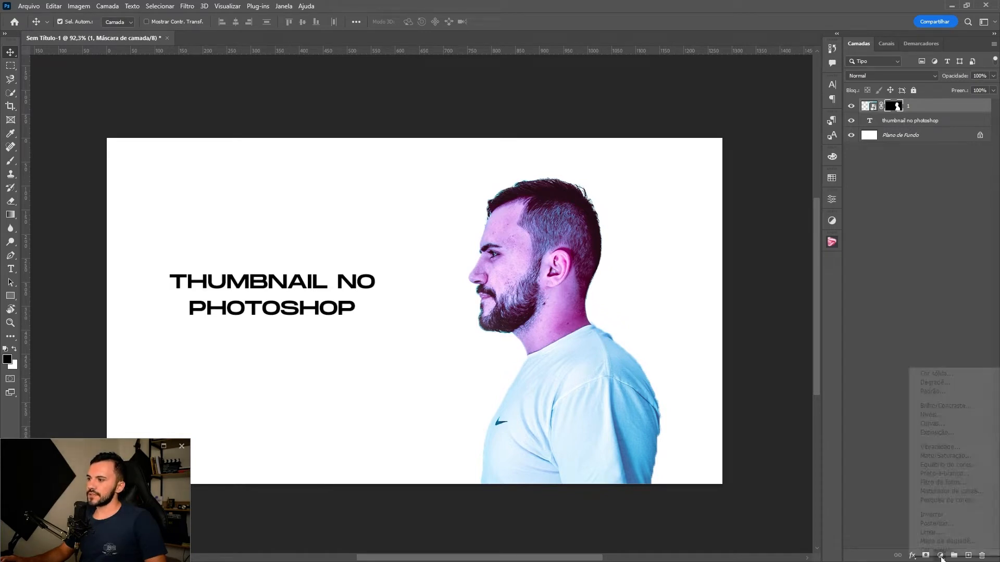
click(944, 374)
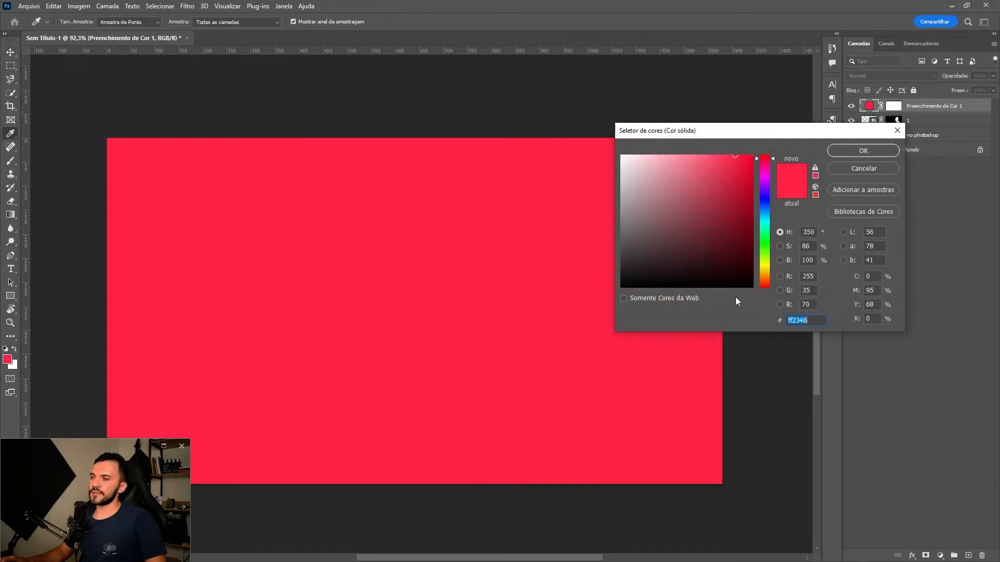
click(873, 151)
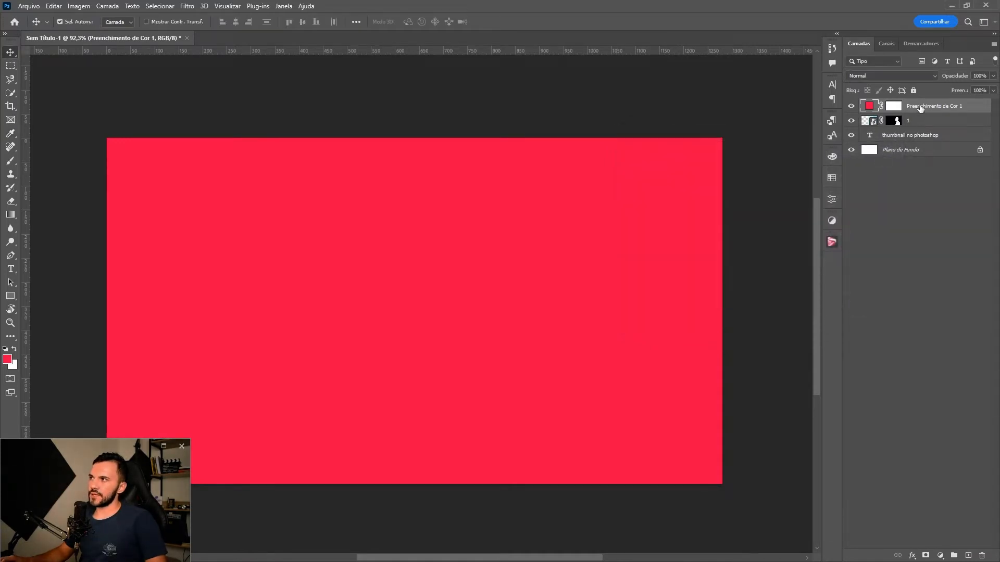
drag(920, 108, 917, 131)
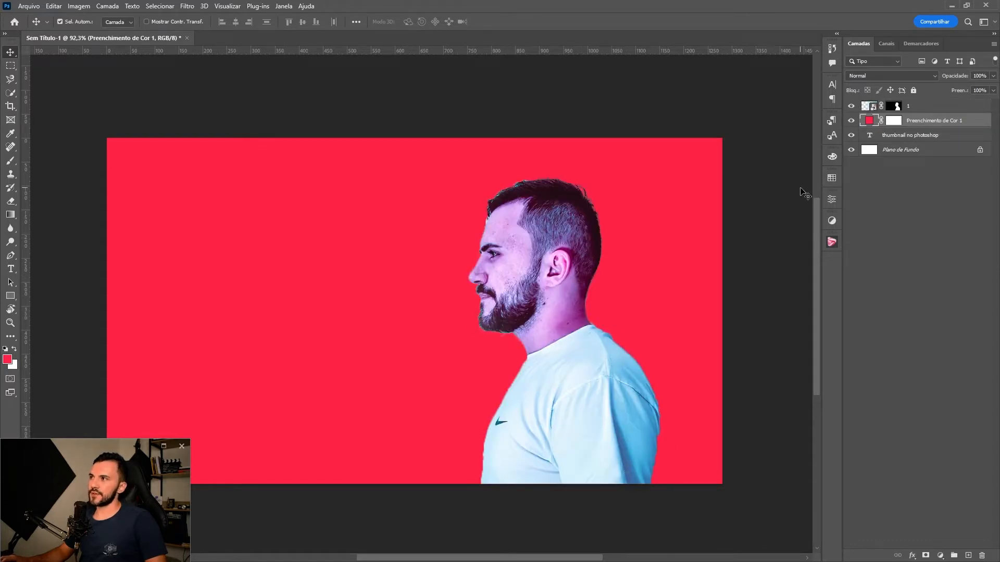
Duplicate the masked photo layer and place the copy directly beneath the red fill layer
click(919, 107)
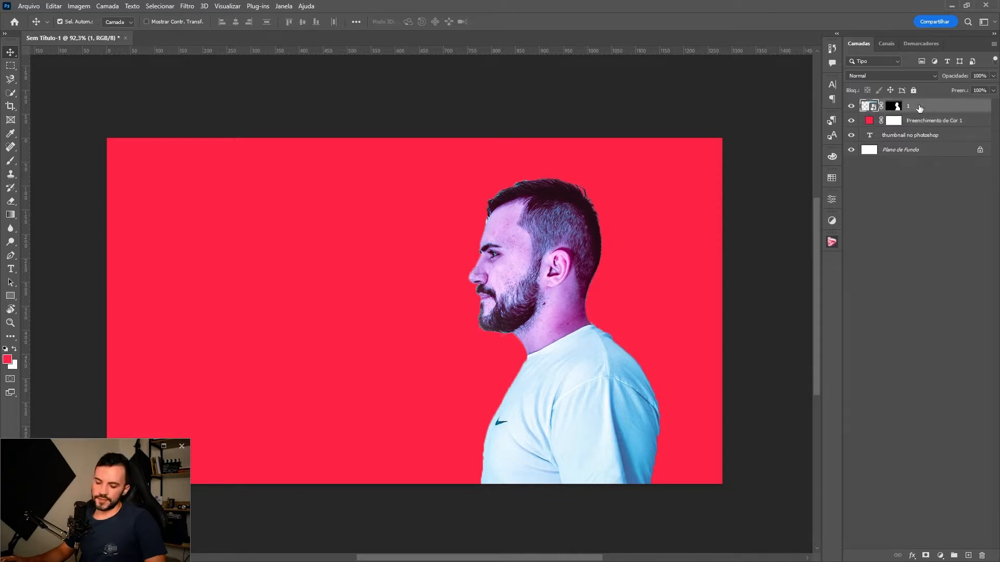
key(ctrl)
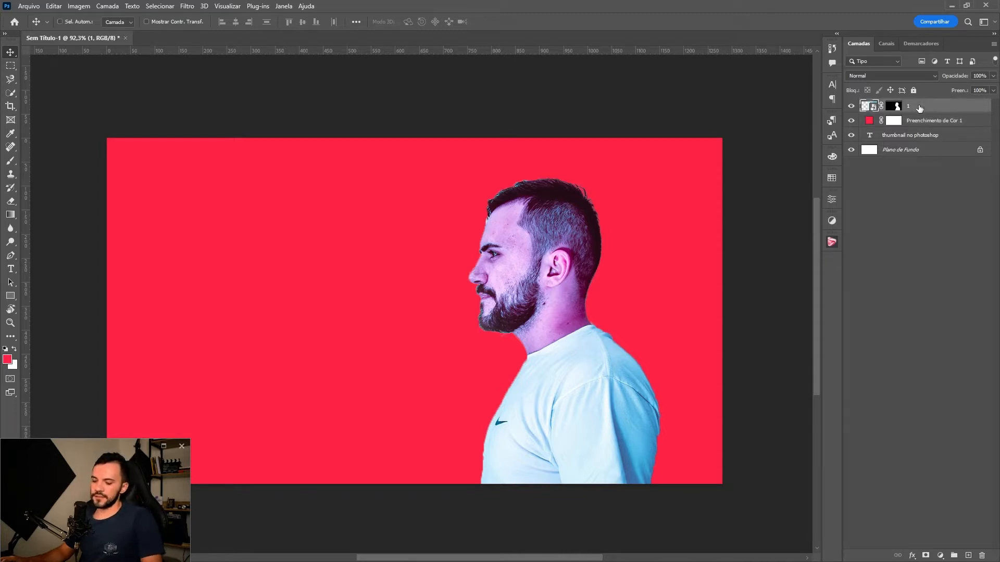
key(ctrl)
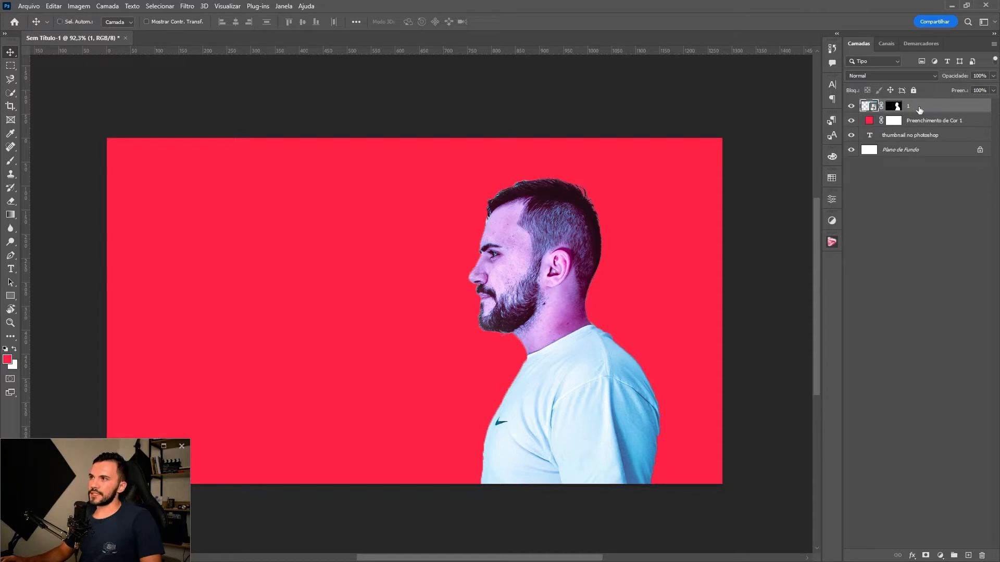
key(ctrl+j)
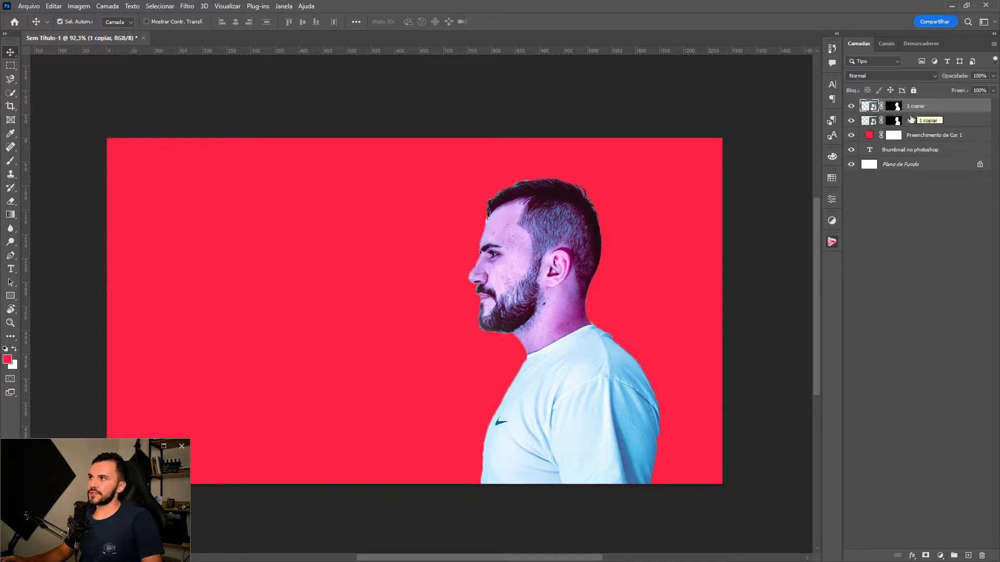
drag(917, 108, 911, 147)
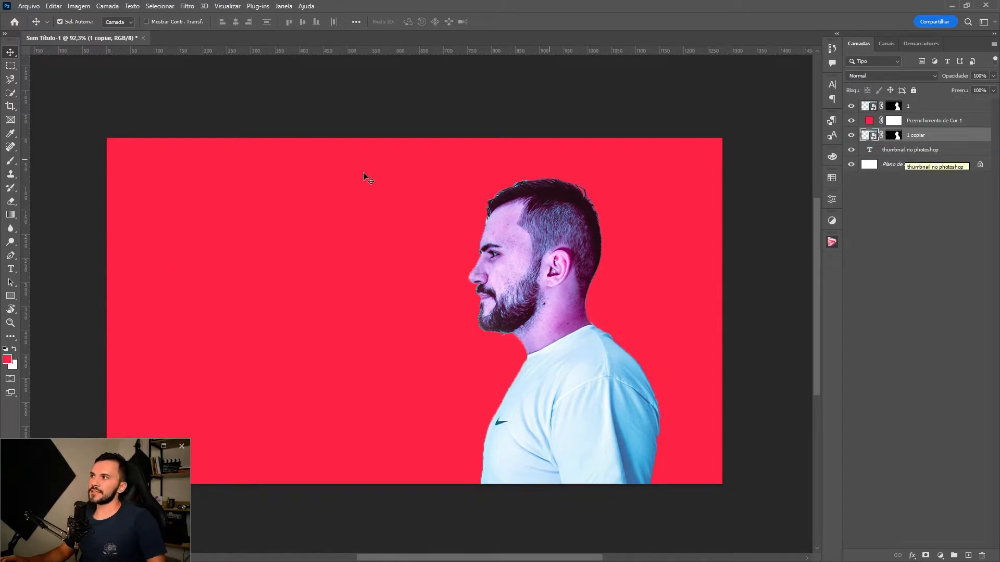
Bring the title layer to the top of the layer stack and clip the red fill to the photo copy
drag(910, 155, 909, 102)
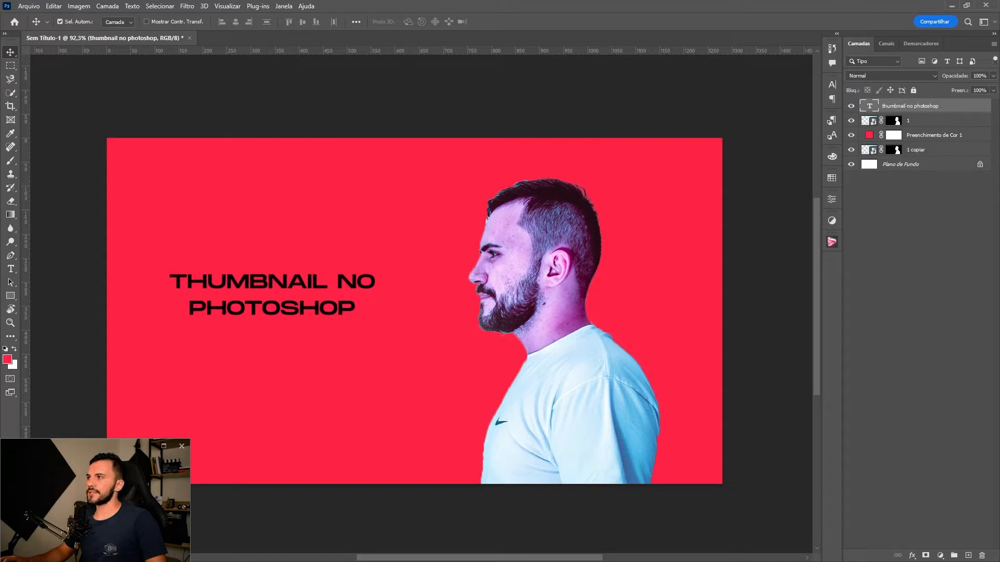
click(868, 137)
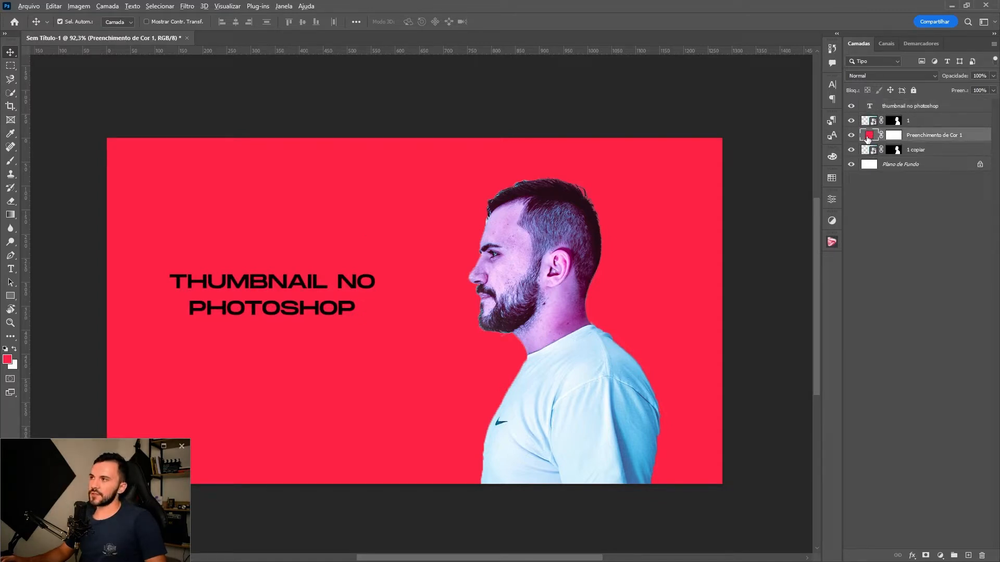
alt+click(869, 142)
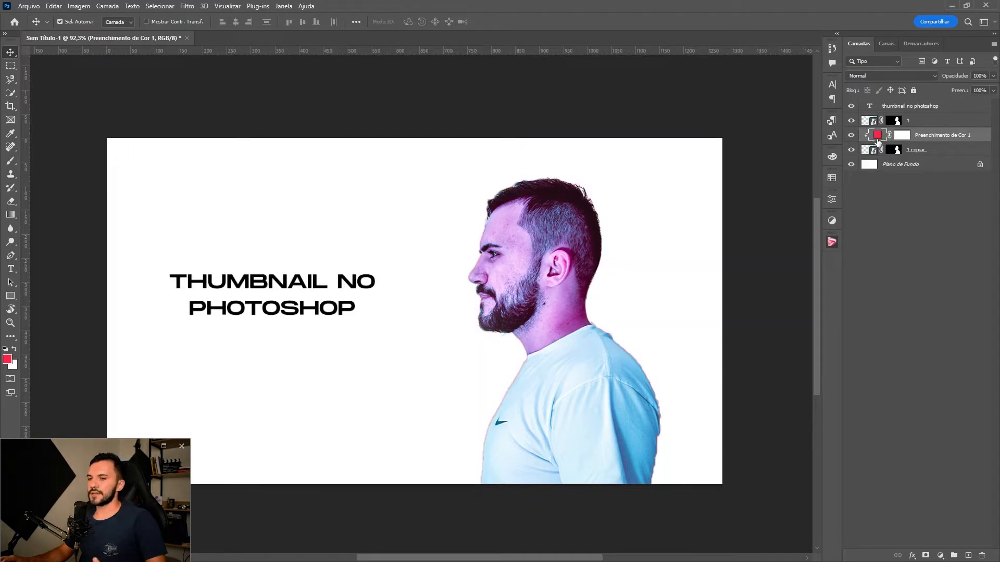
Enlarge the photo copy slightly toward its upper-left corner so the red fill forms an outline along the man's face and chest
click(914, 152)
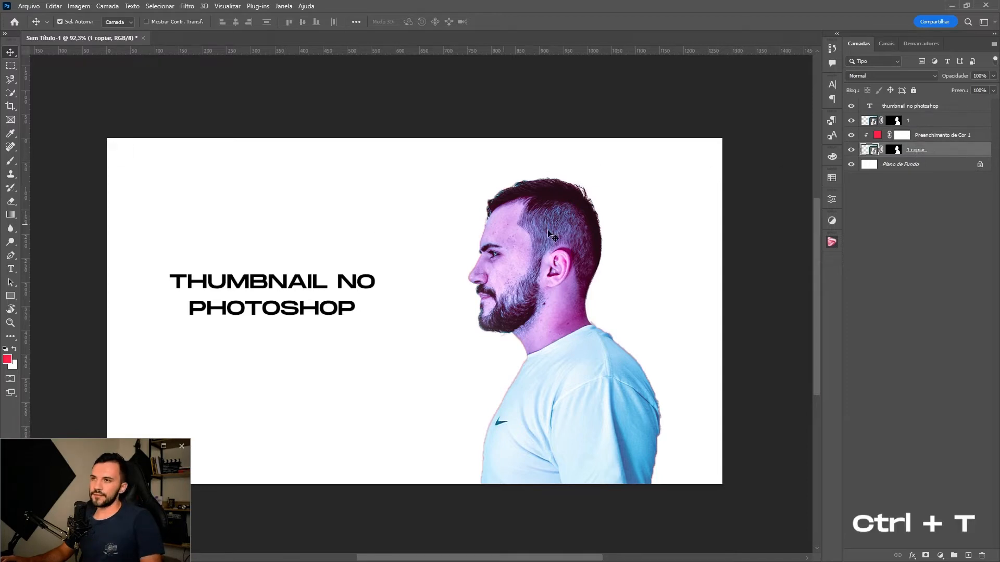
key(ctrl+t)
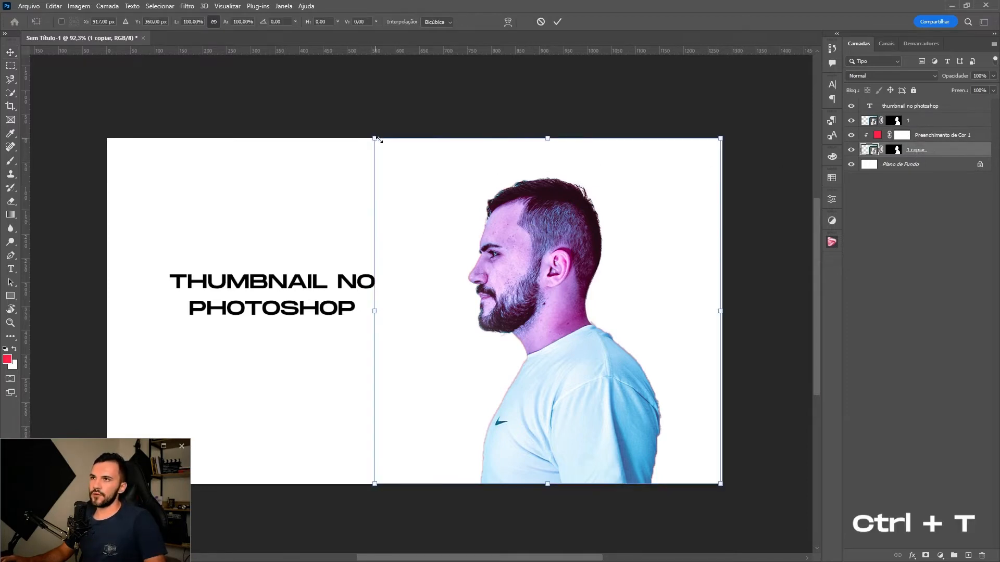
drag(373, 139, 365, 137)
key(Return)
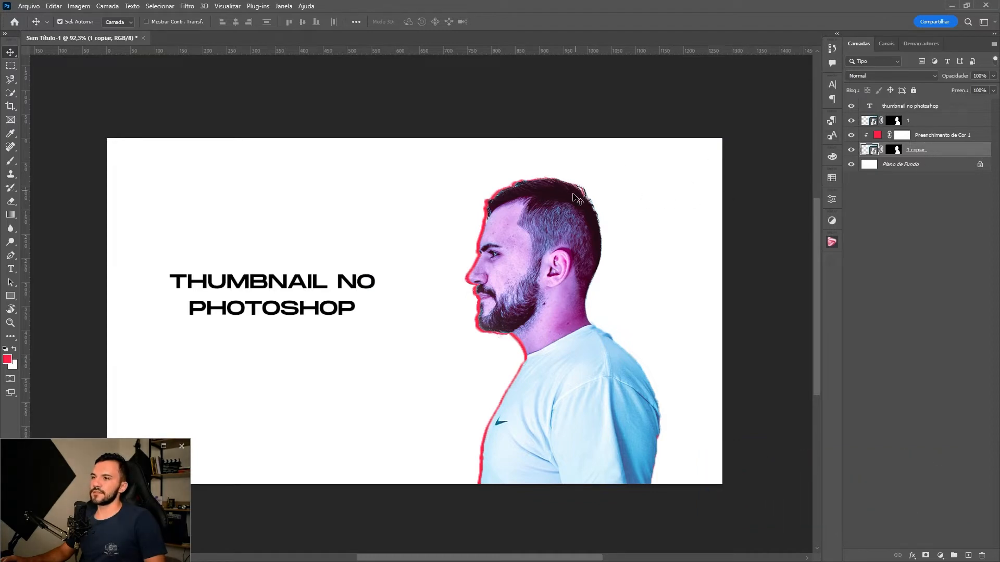
Change the solid colour fill behind the man's photo to blue 239fff
double_click(877, 136)
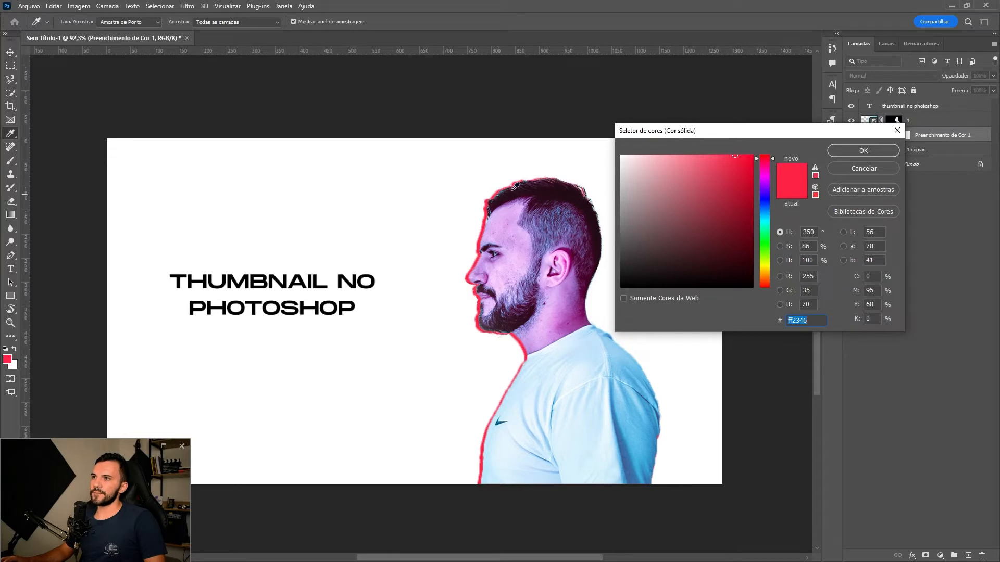
click(767, 212)
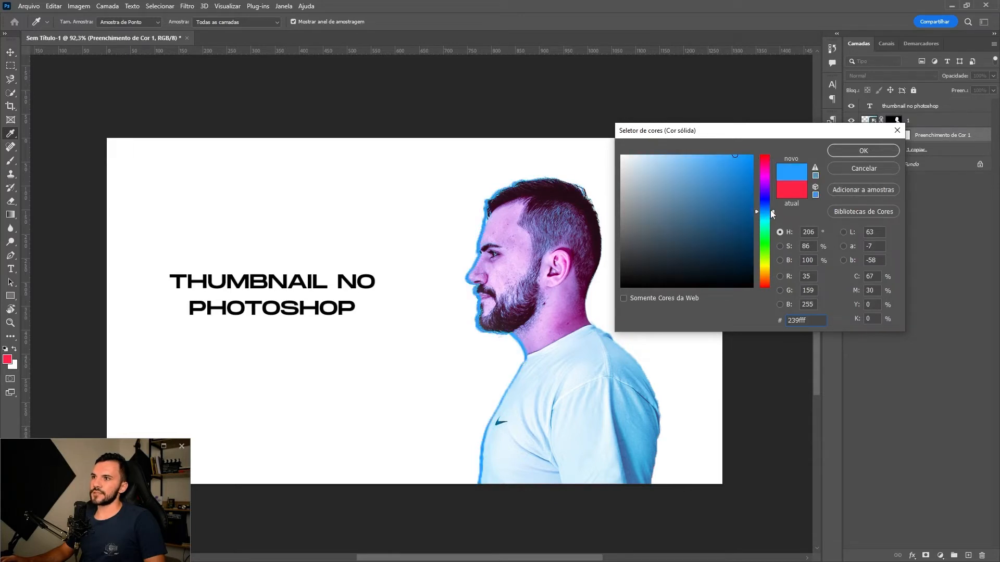
click(863, 151)
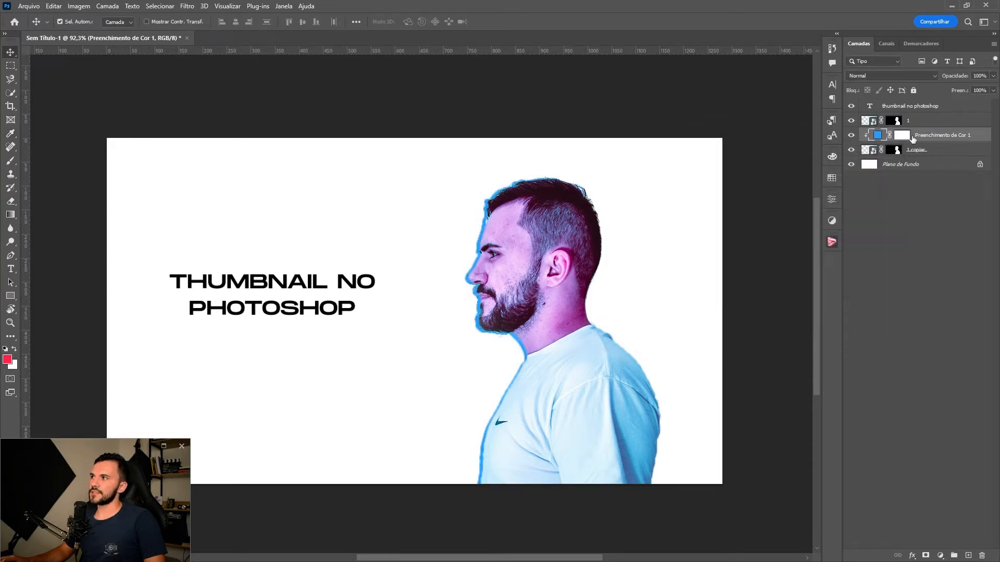
Group both photo layers and the blue fill as "imagem" and shift the group slightly to the right on the canvas
click(915, 152)
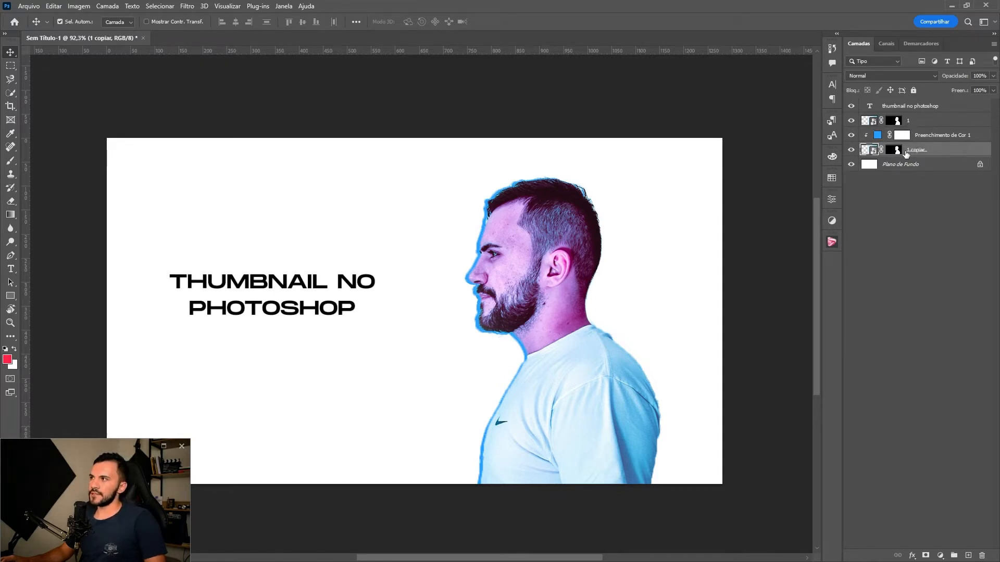
shift+click(906, 121)
key(ctrl+g)
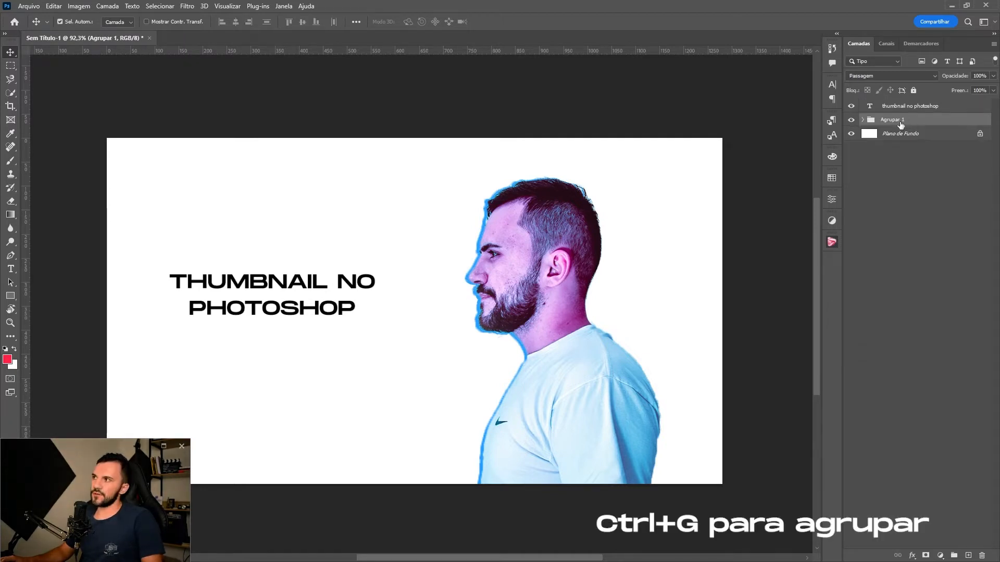
double_click(900, 124)
text(imagem)
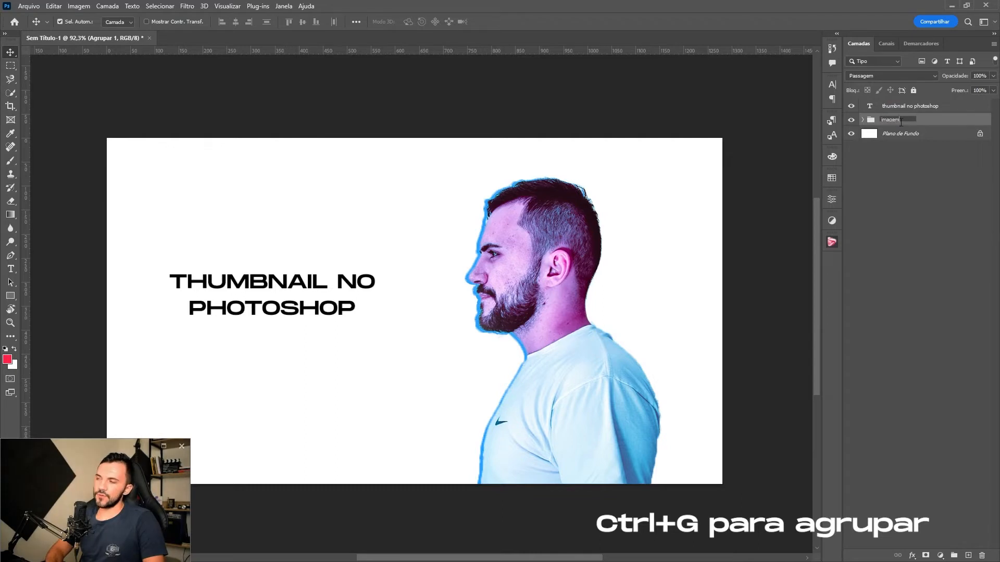
key(Return)
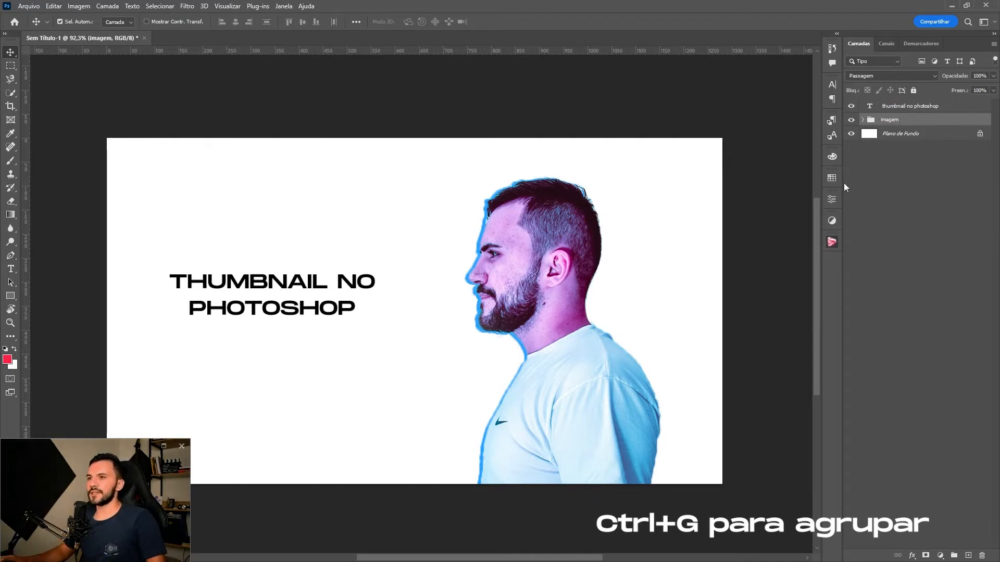
drag(539, 322, 573, 321)
ctrl+click(687, 325)
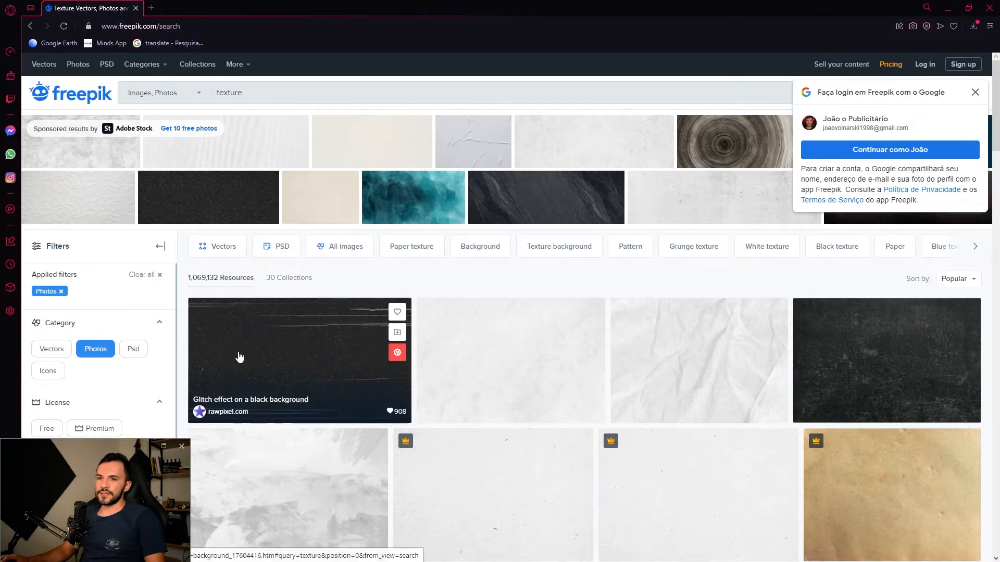
Switch to Freepik in the browser and look through texture photos and the coloured background with small transparent bubbles for a thumbnail background
scroll(239, 357, down, 1)
scroll(192, 306, up, 1)
click(254, 95)
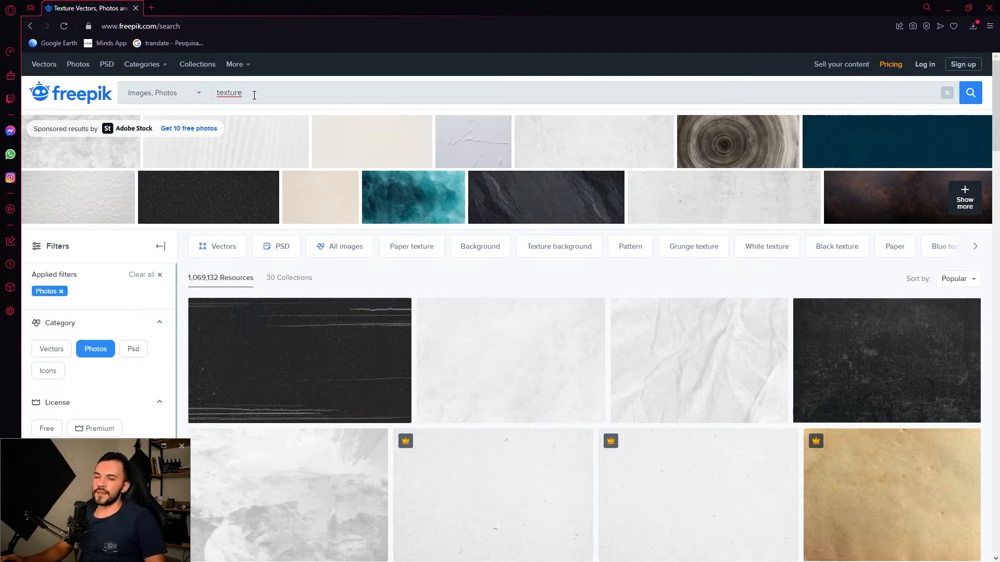
scroll(427, 354, down, 2)
scroll(623, 308, down, 10)
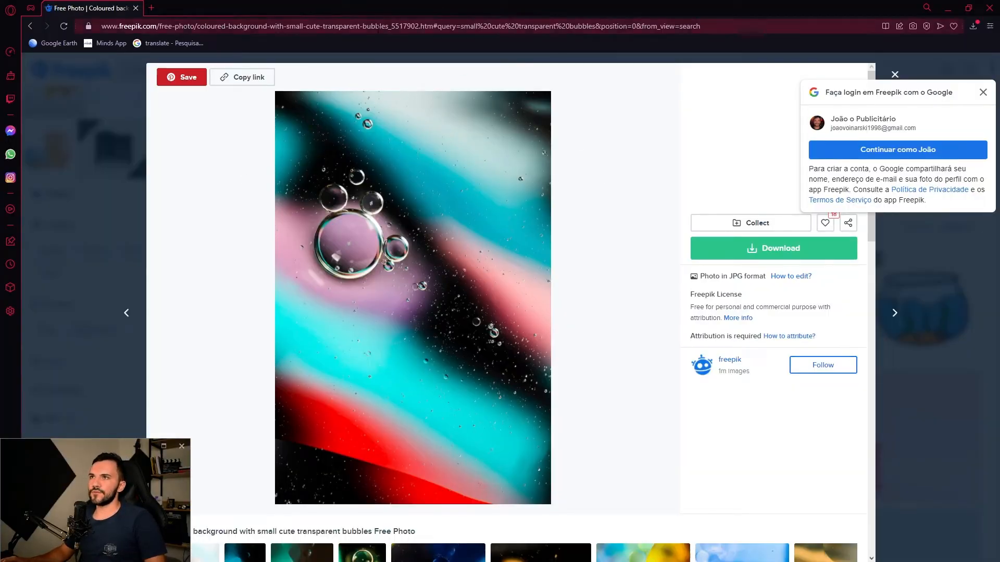
click(378, 26)
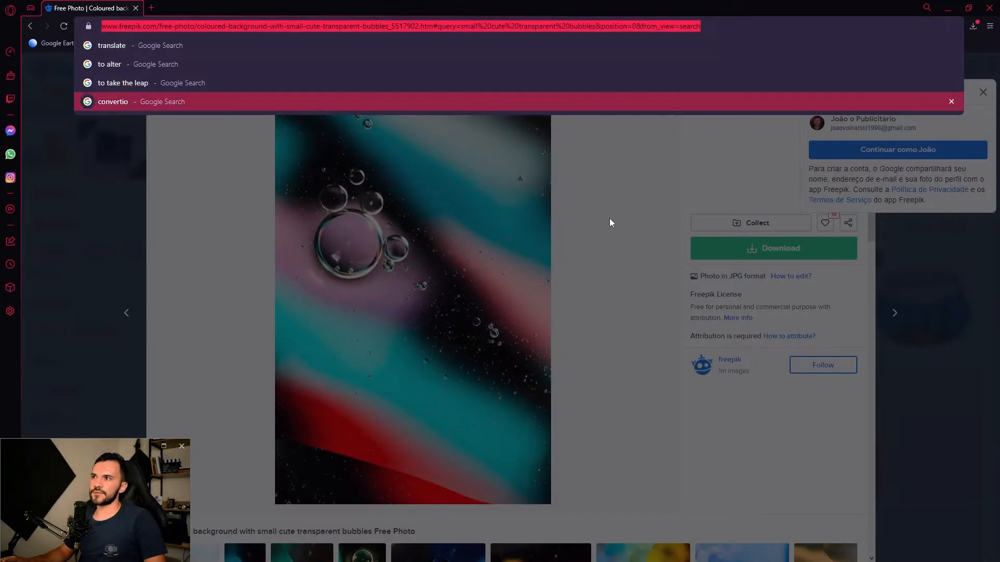
key(Escape)
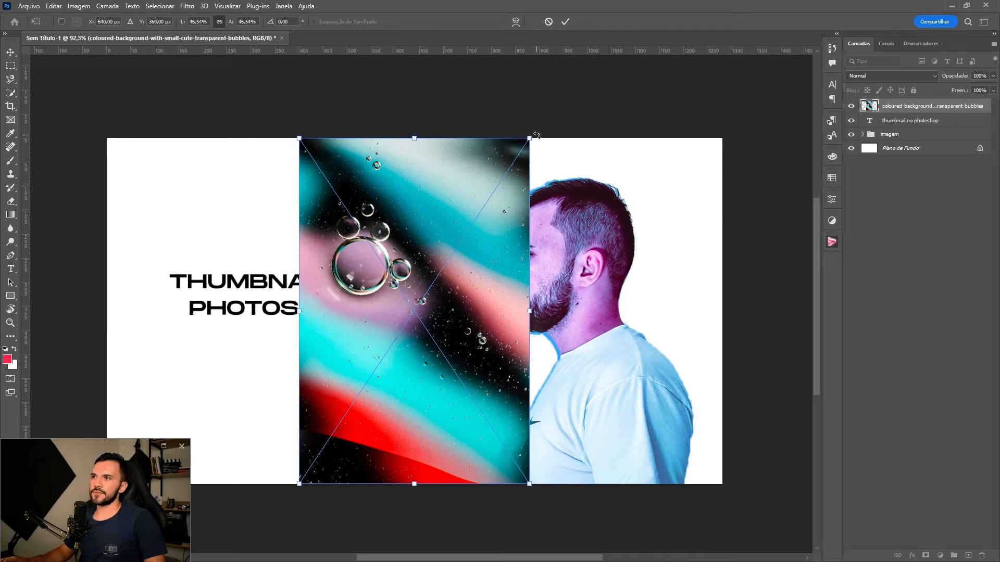
Rotate the placed bubbles image to -90°, scale it to 82.74% to cover the canvas, and place it beneath the imagem group
drag(536, 136, 230, 217)
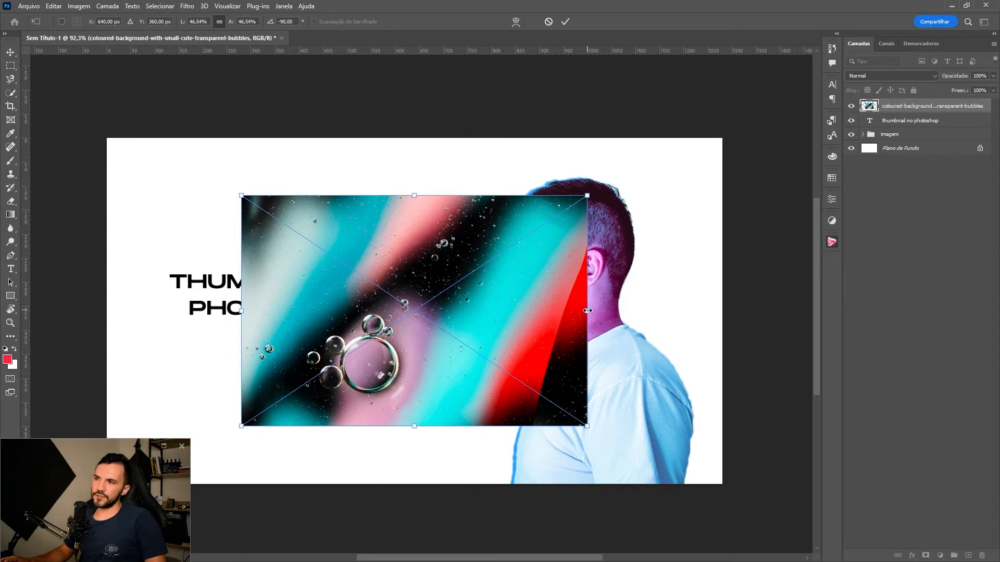
drag(587, 311, 721, 320)
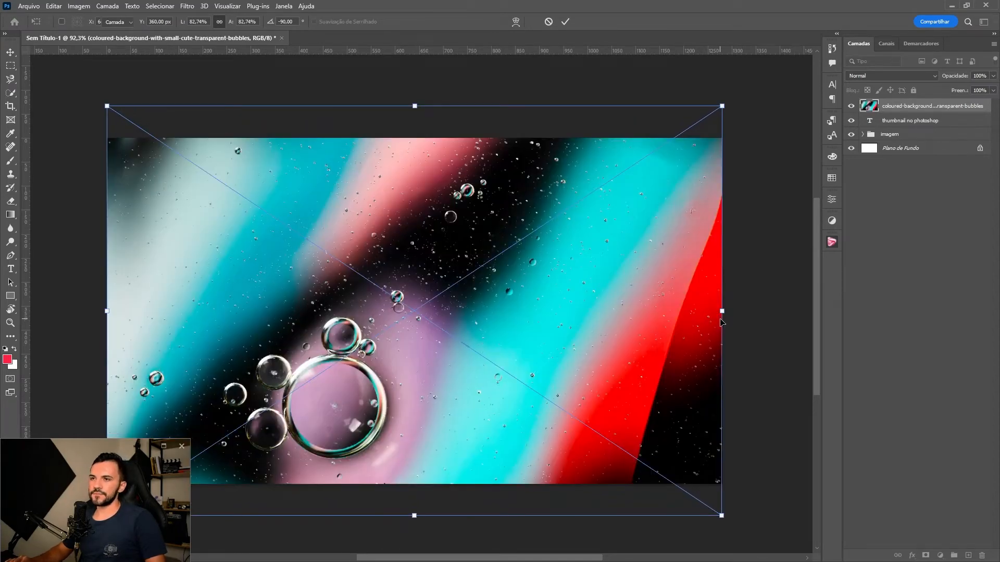
key(Return)
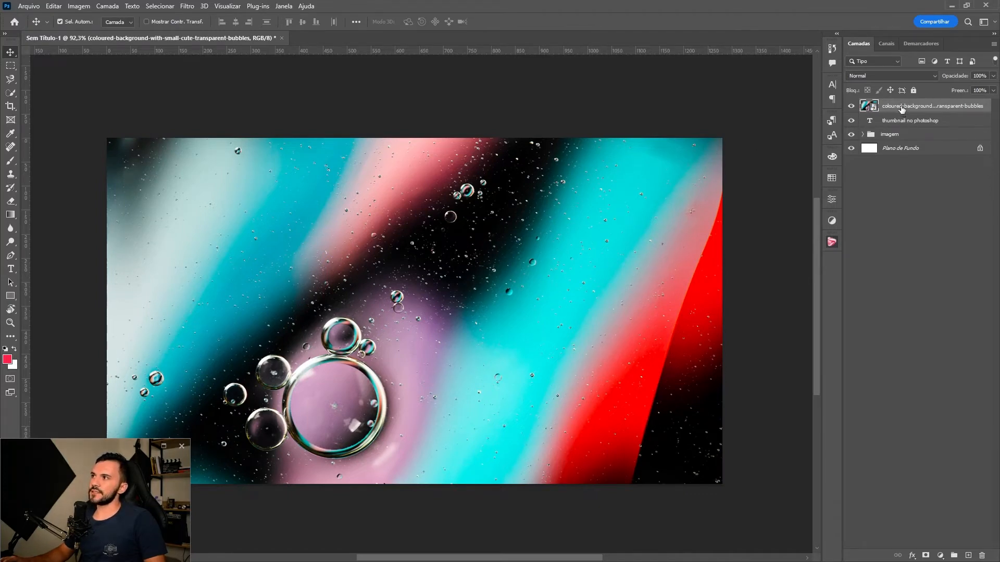
drag(902, 109, 901, 141)
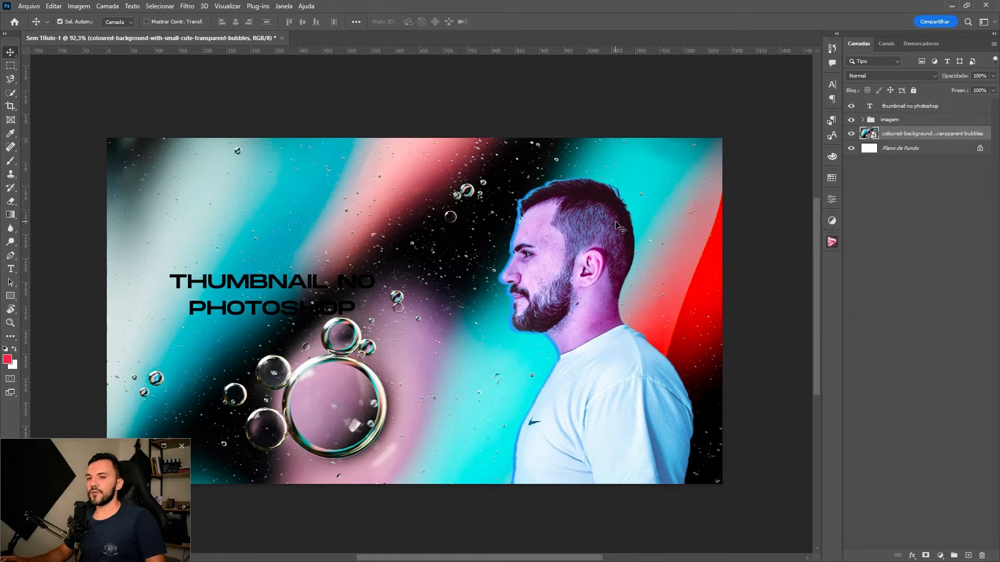
Create a 1280 × 720 px rectangle shape directly above the bubbles background layer
click(6, 301)
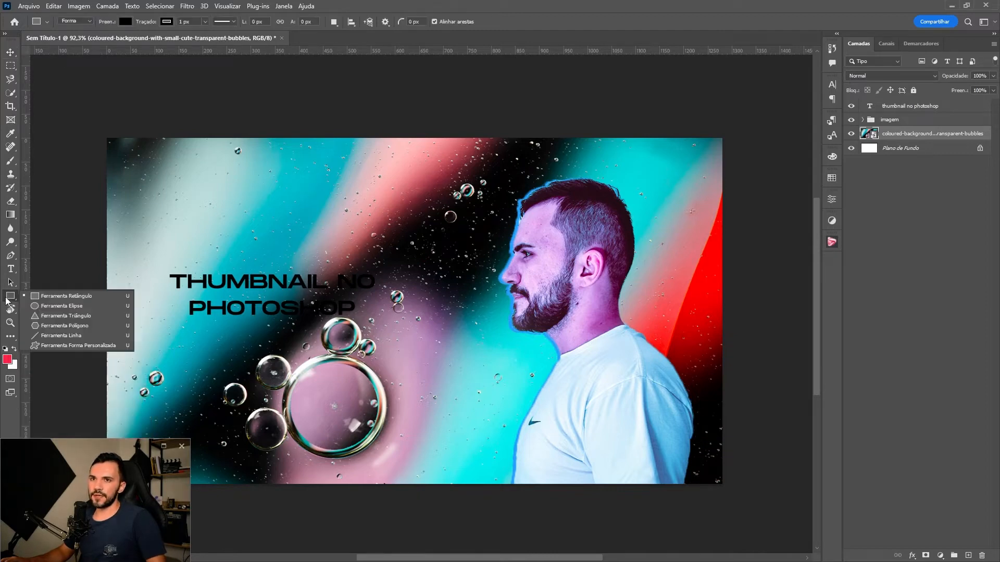
click(69, 297)
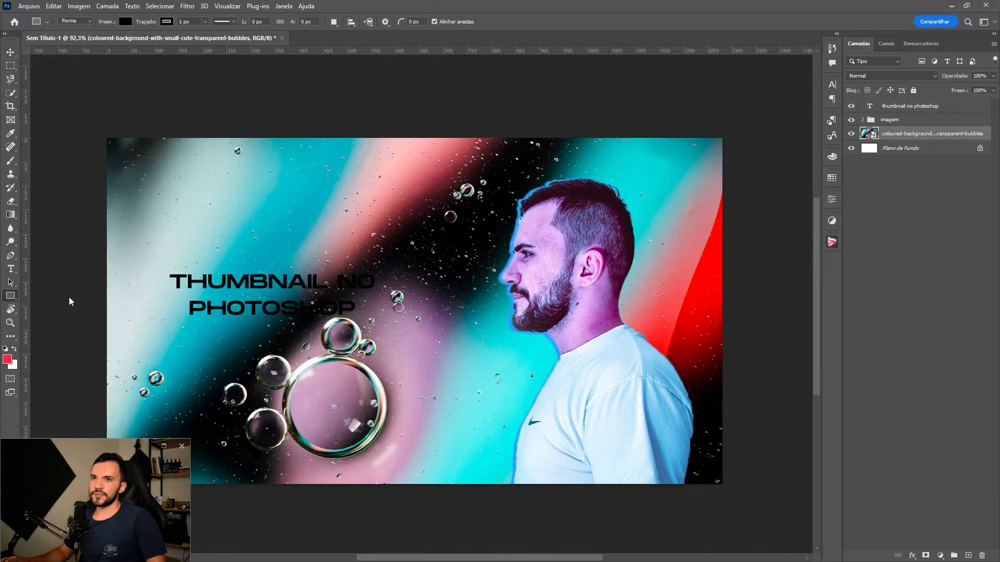
click(298, 222)
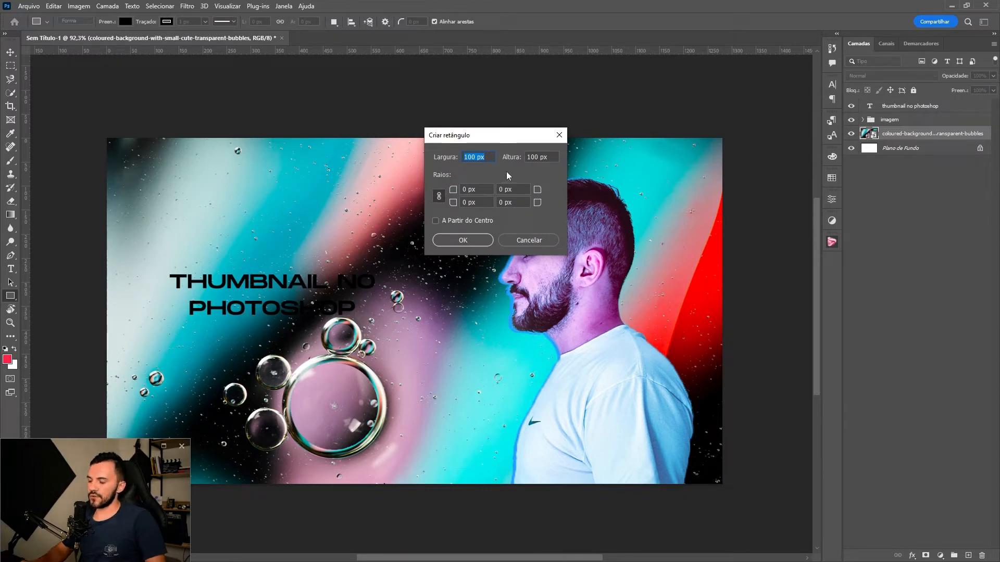
text(1280)
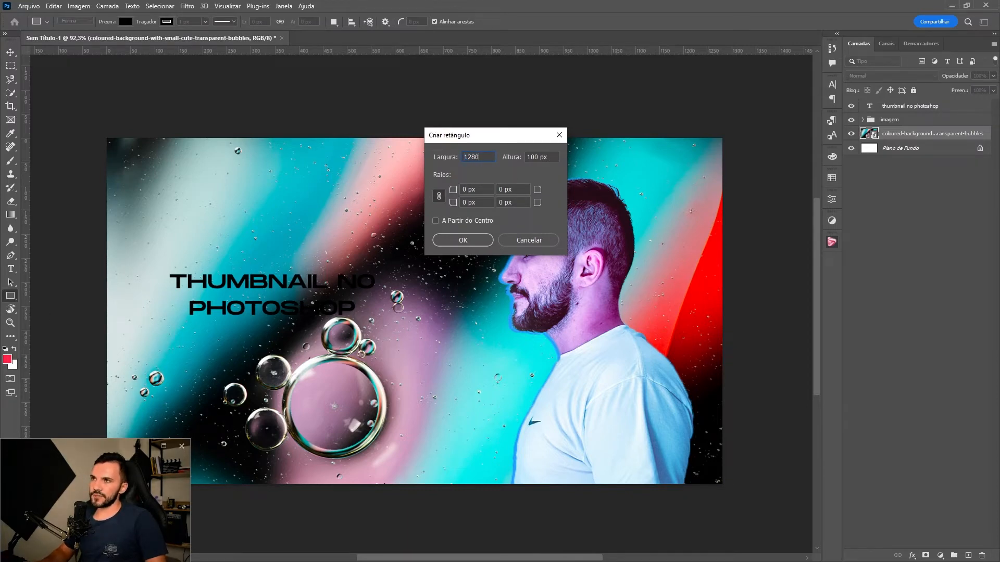
text(720)
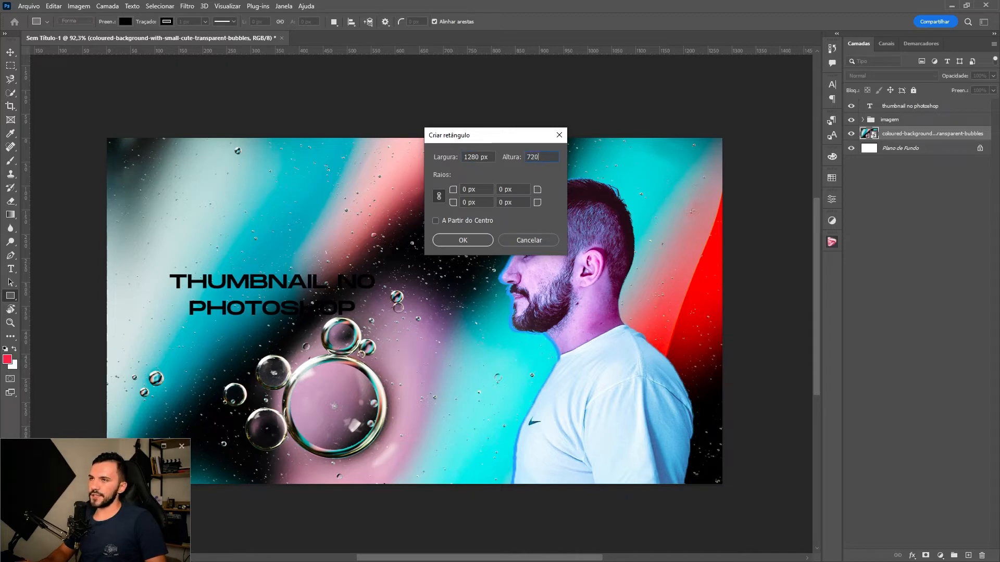
drag(491, 140, 412, 203)
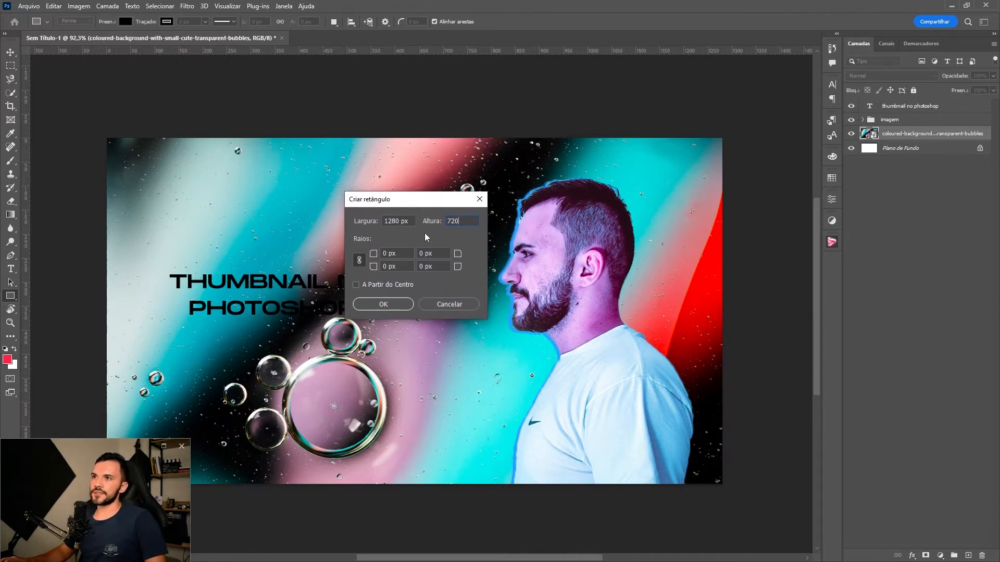
click(384, 304)
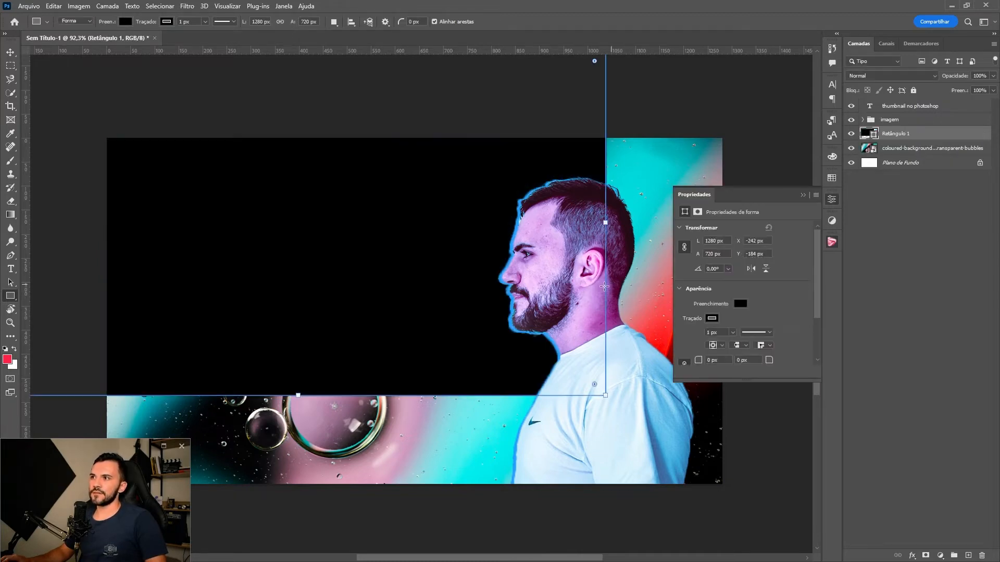
Move the black rectangle so that it lines up with the canvas edges and covers the whole background
key(ctrl+t)
drag(374, 192, 484, 268)
key(Return)
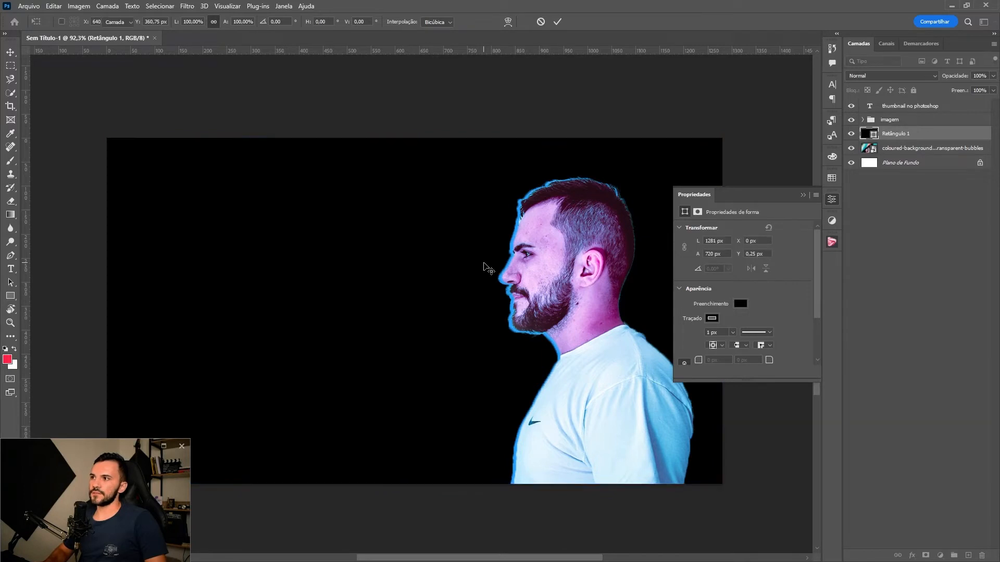
Remove the rectangle's fill and set its stroke colour to the recently used blue
click(742, 305)
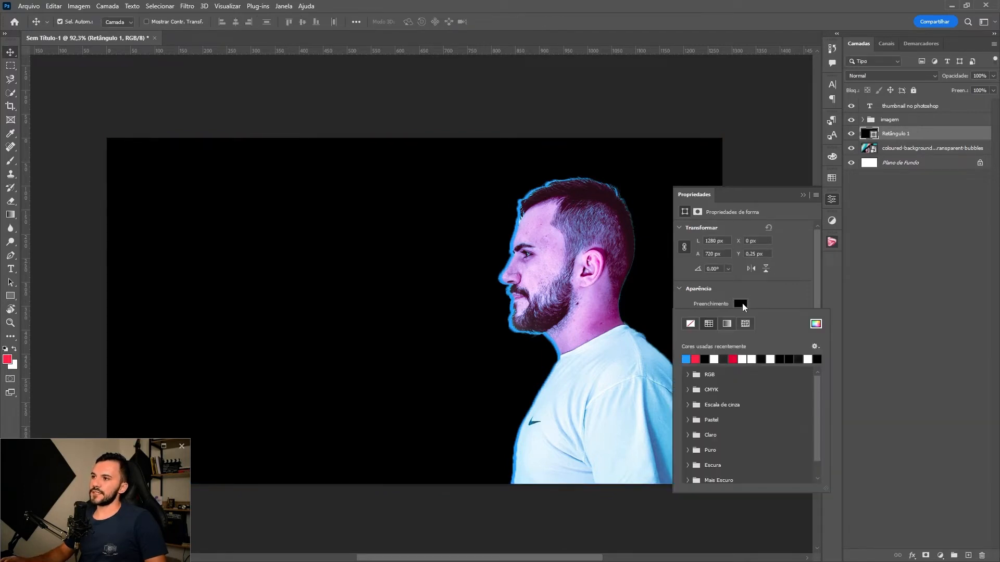
click(690, 324)
click(770, 293)
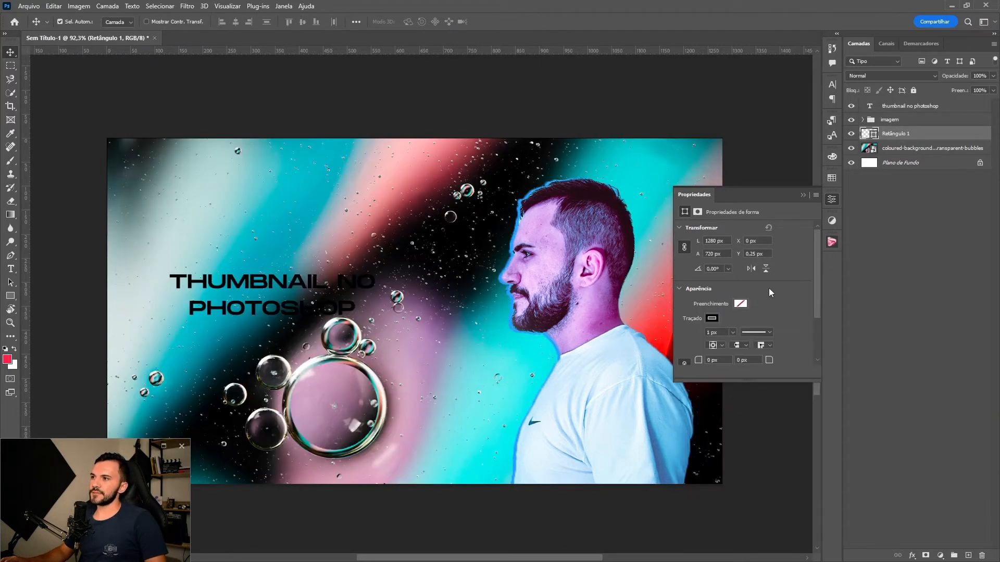
click(711, 319)
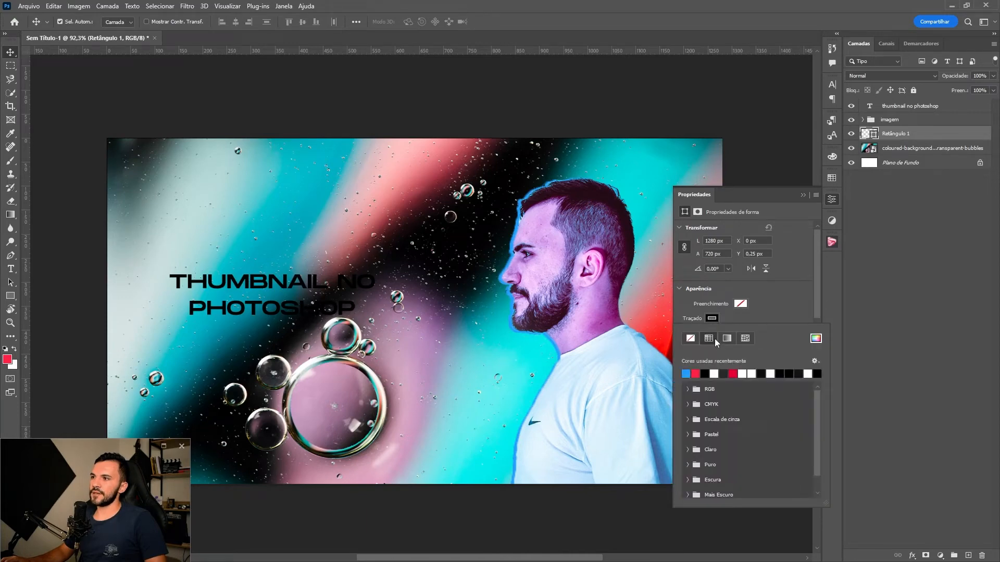
click(687, 370)
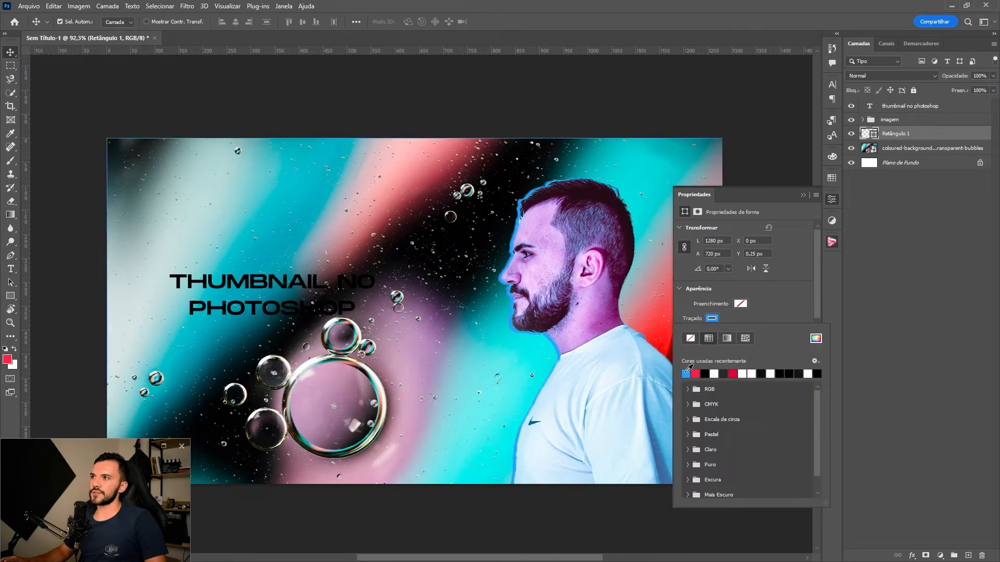
click(764, 321)
Set the rectangle's stroke width to 20 px and close its shape properties
click(733, 333)
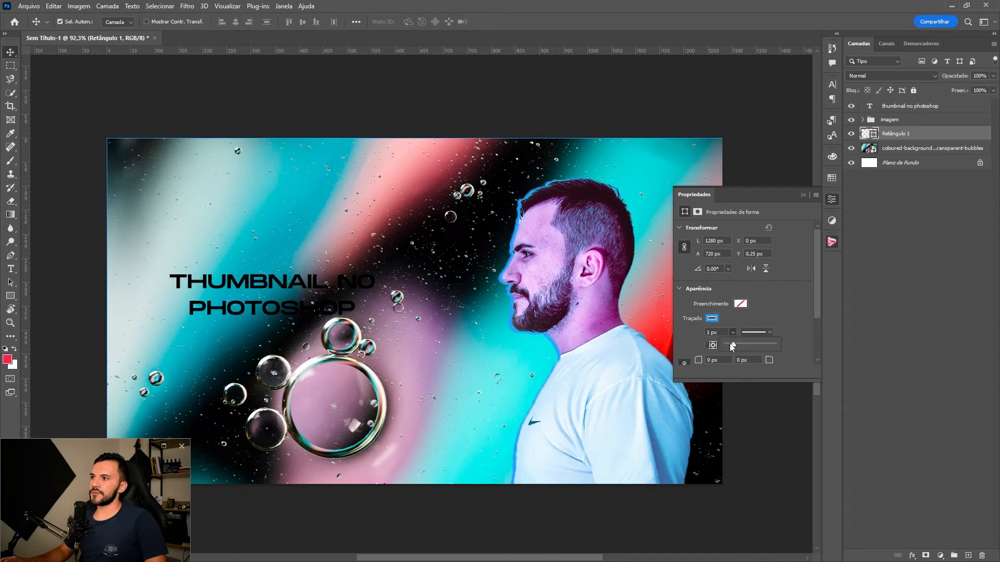
drag(730, 343, 745, 348)
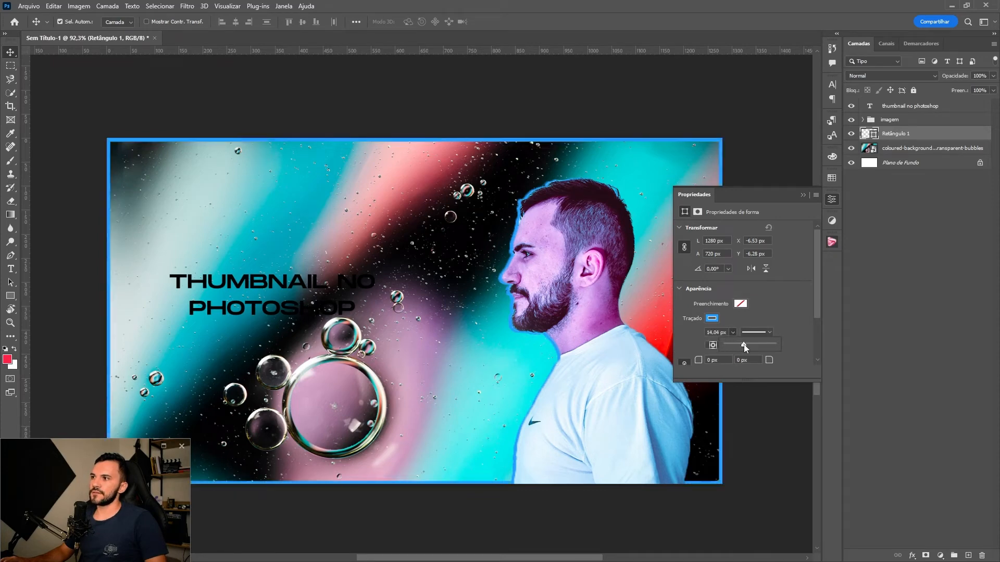
click(740, 330)
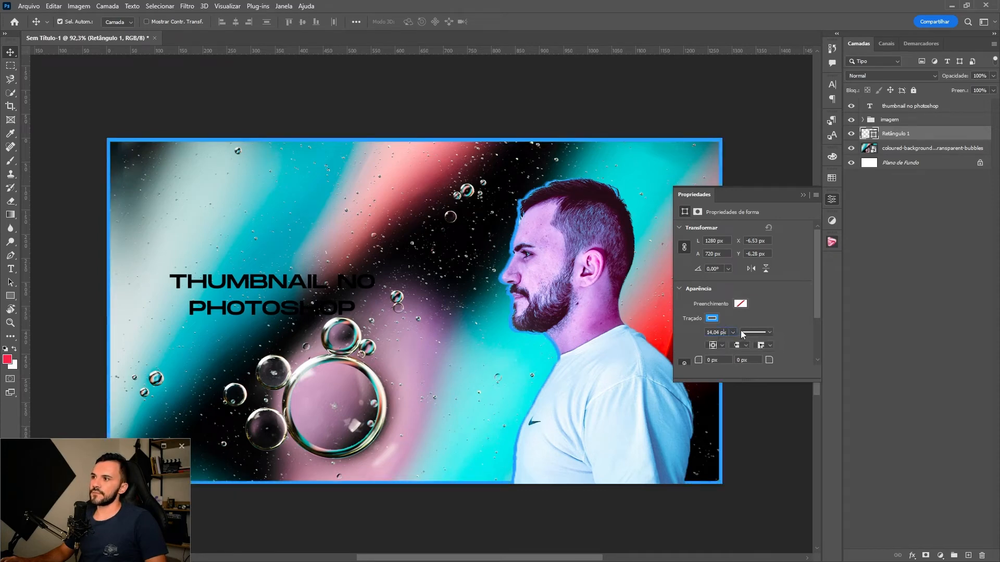
text(20)
key(Tab)
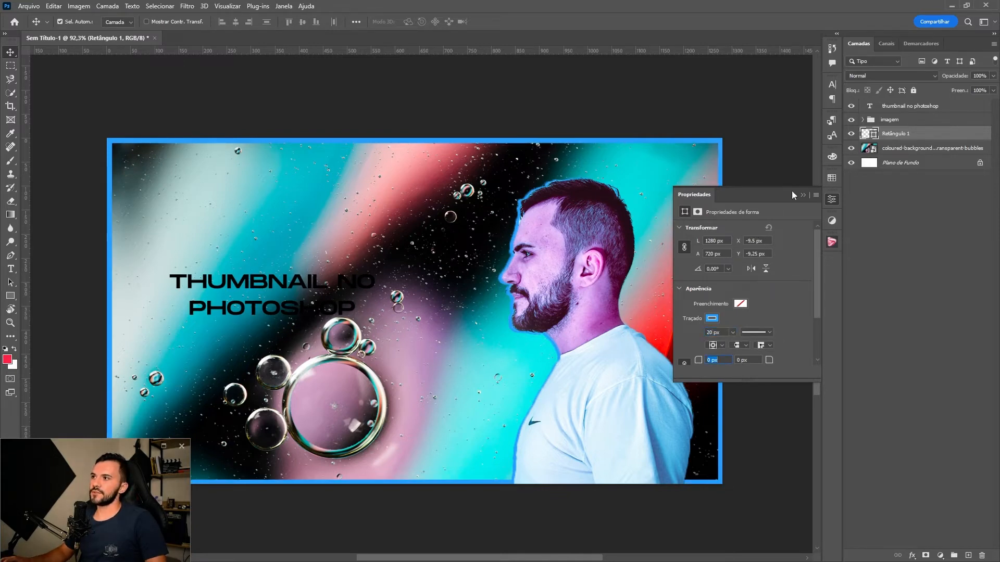
click(804, 195)
Move the blue border rectangle layer to the top of the layer stack, above the title
click(915, 217)
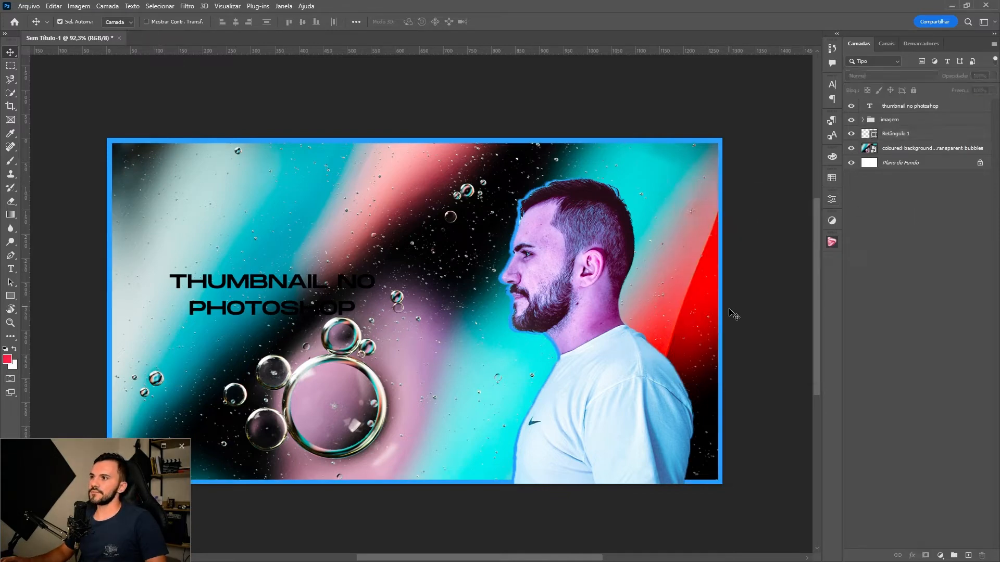
click(889, 135)
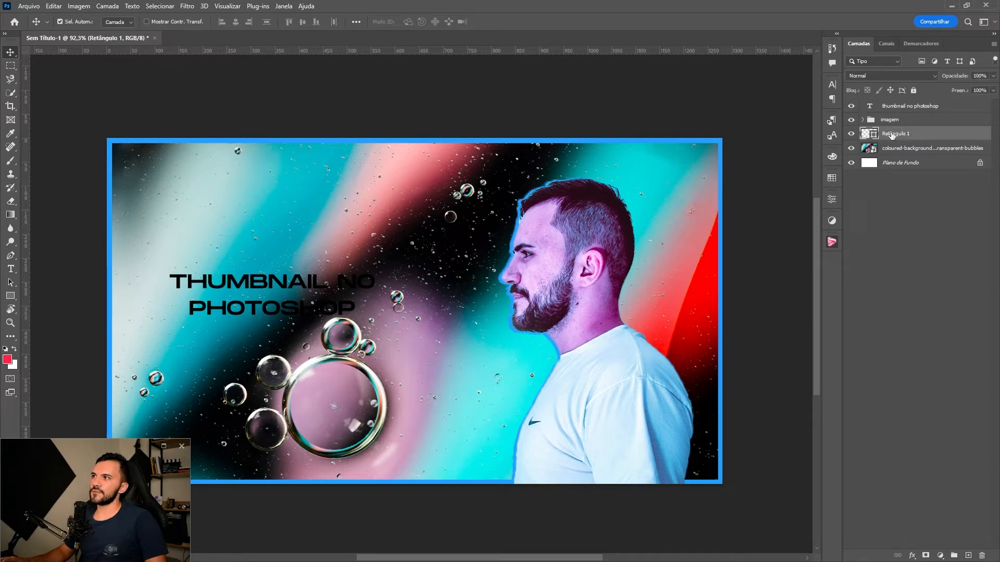
drag(892, 135, 896, 103)
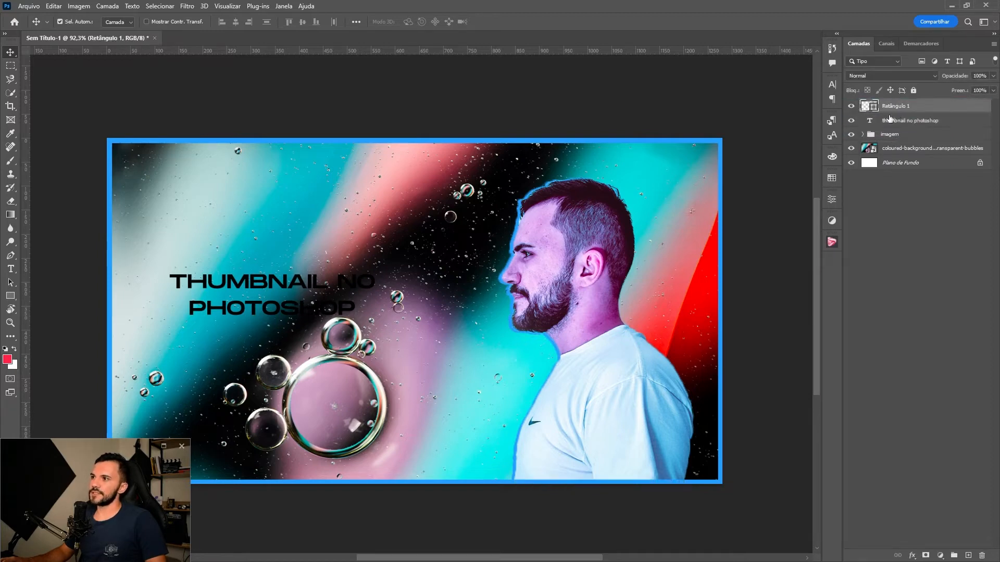
Set the whole title text to a 72 pt font size with automatic line spacing
key(t)
click(300, 280)
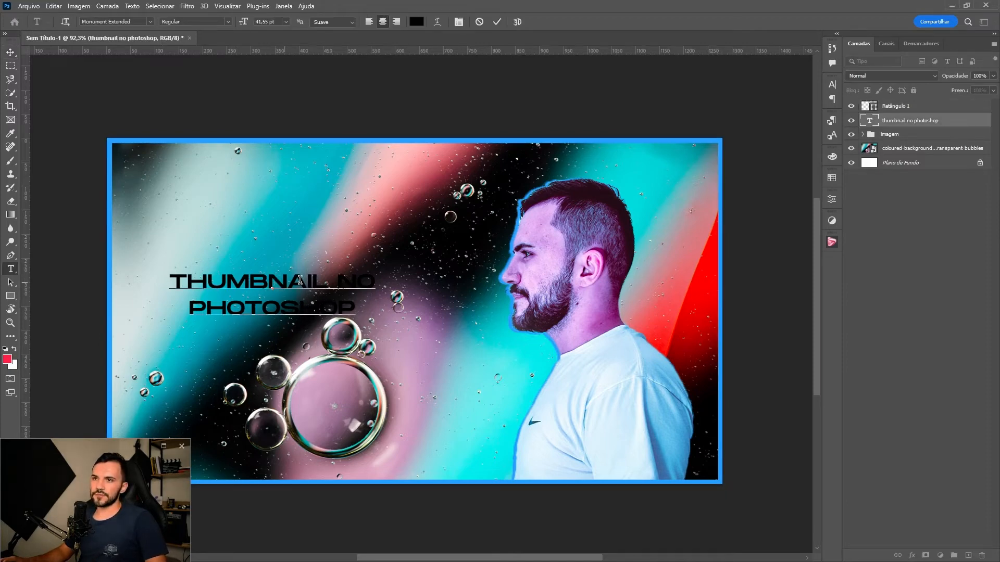
key(ctrl+a)
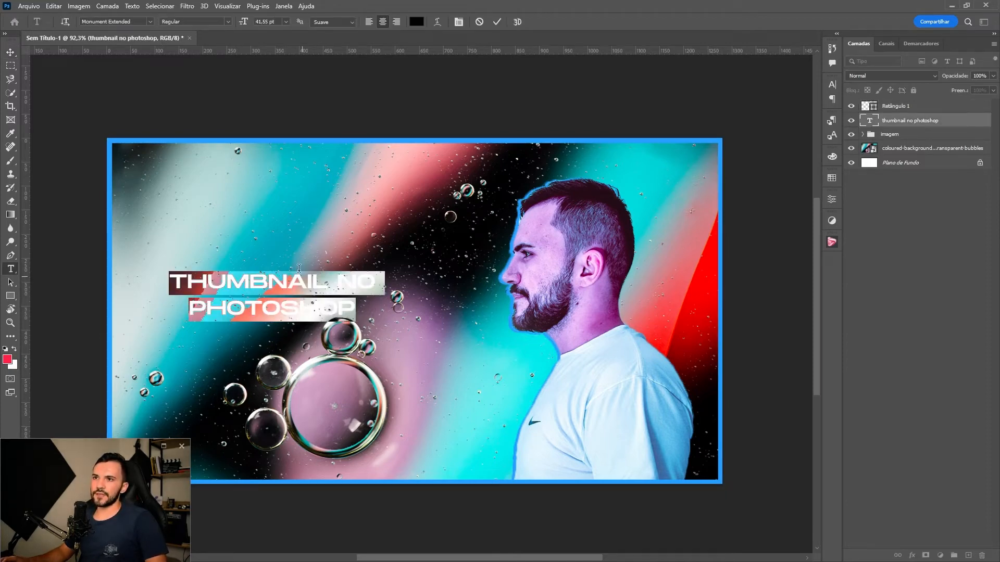
click(286, 22)
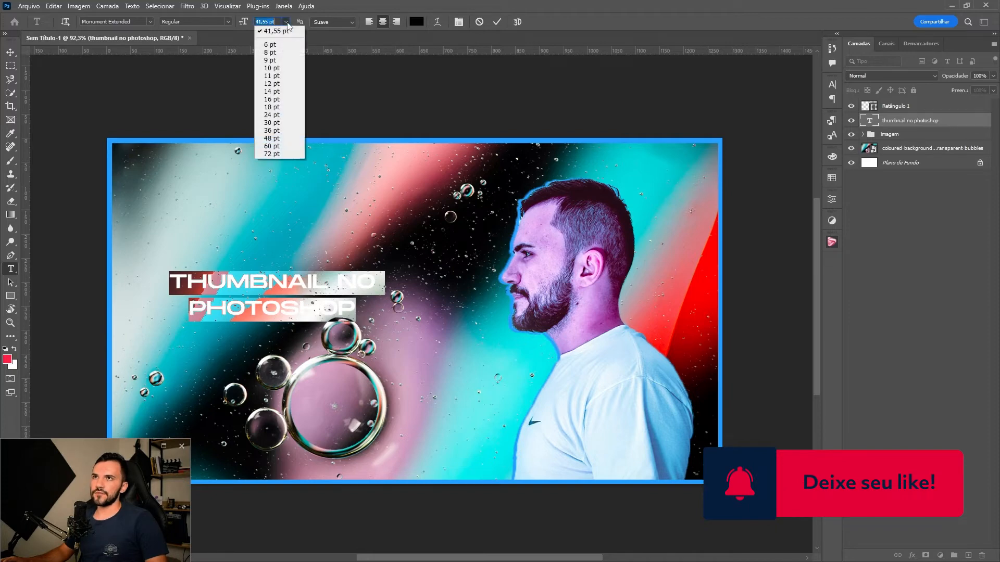
click(275, 154)
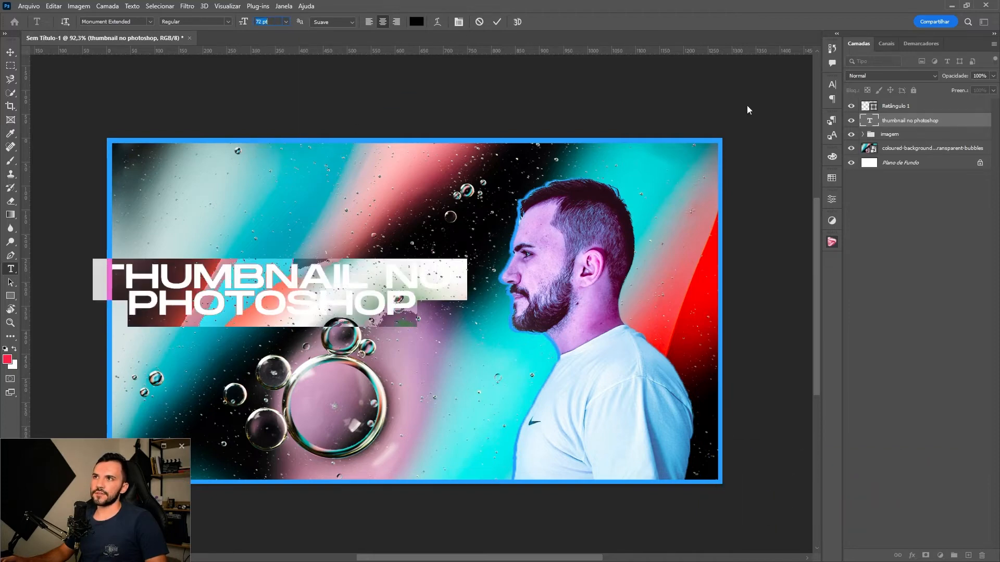
click(834, 86)
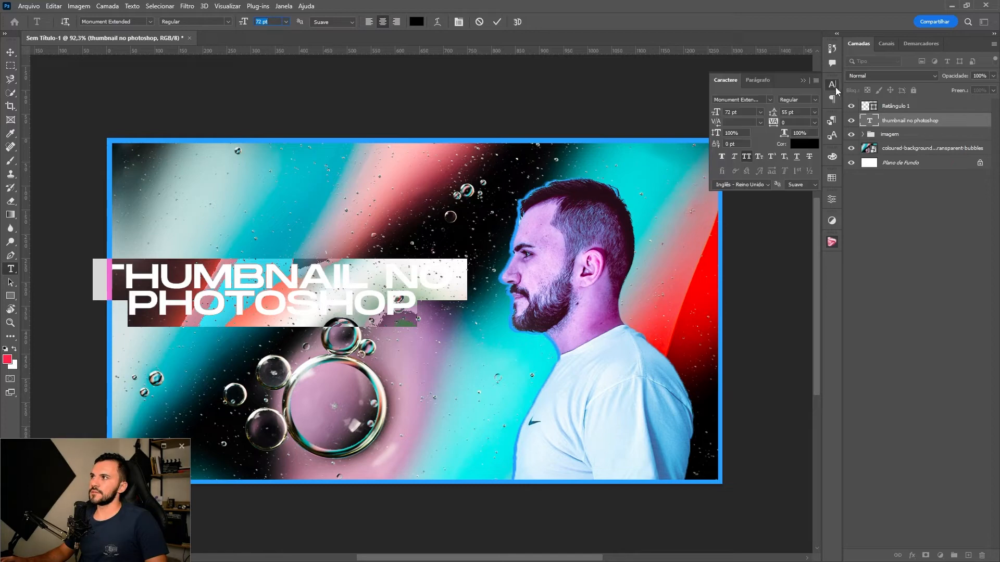
click(814, 112)
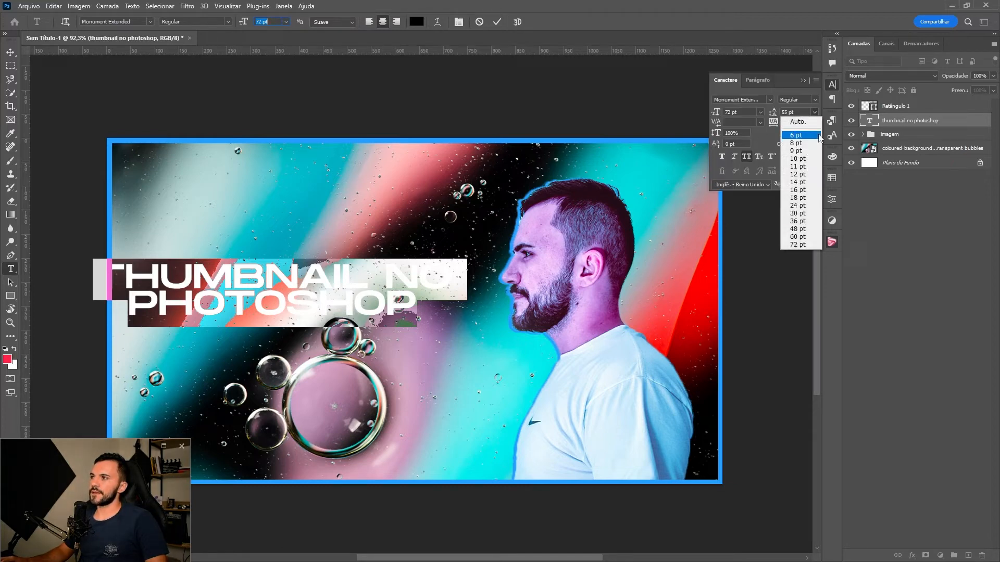
click(807, 122)
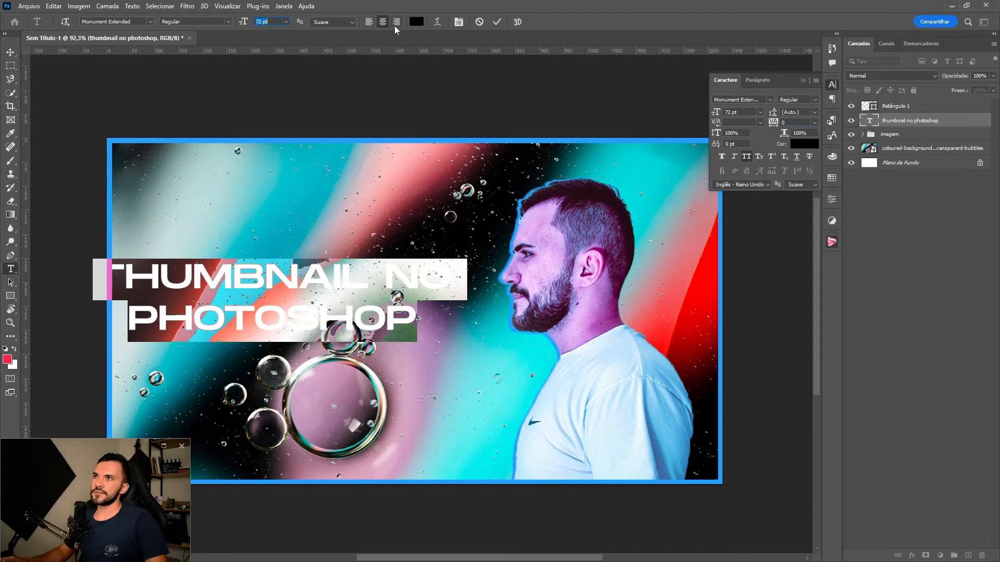
Change the title's text colour to white and commit the text edit
click(417, 22)
click(637, 162)
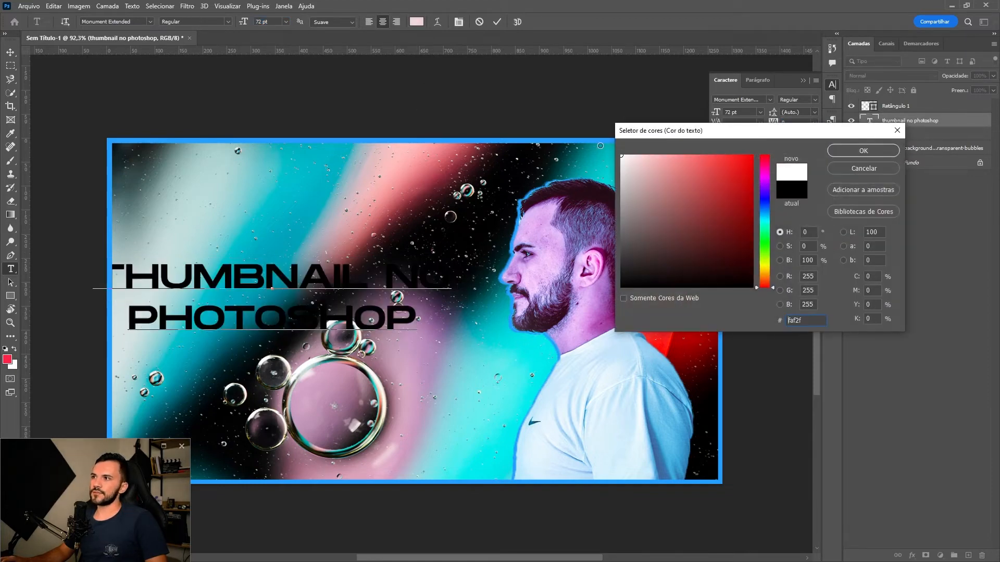
click(863, 151)
click(502, 21)
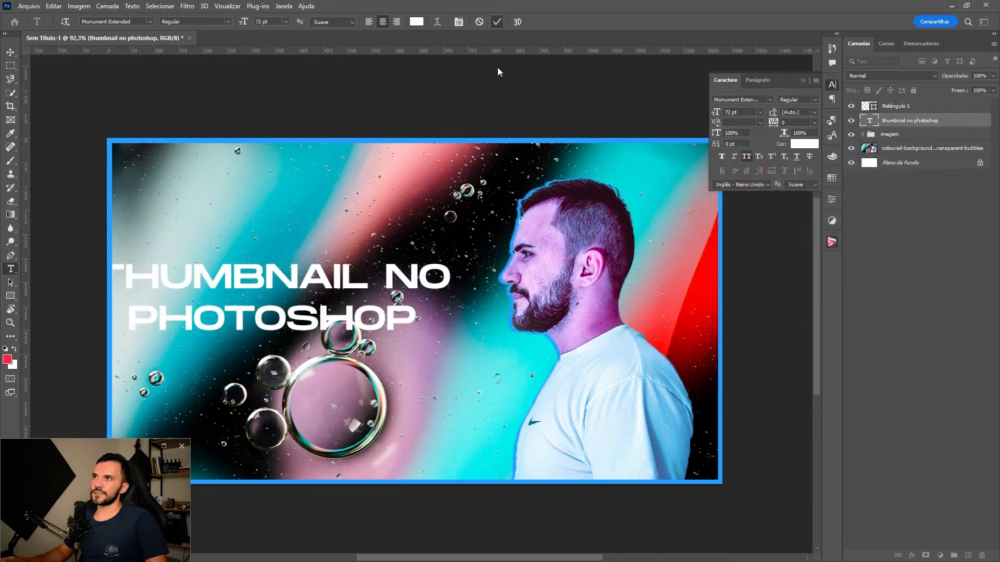
Shift the title rightwards until it sits fully inside the blue border beside the man's face, and lower it slightly
key(v)
key(ctrl+t)
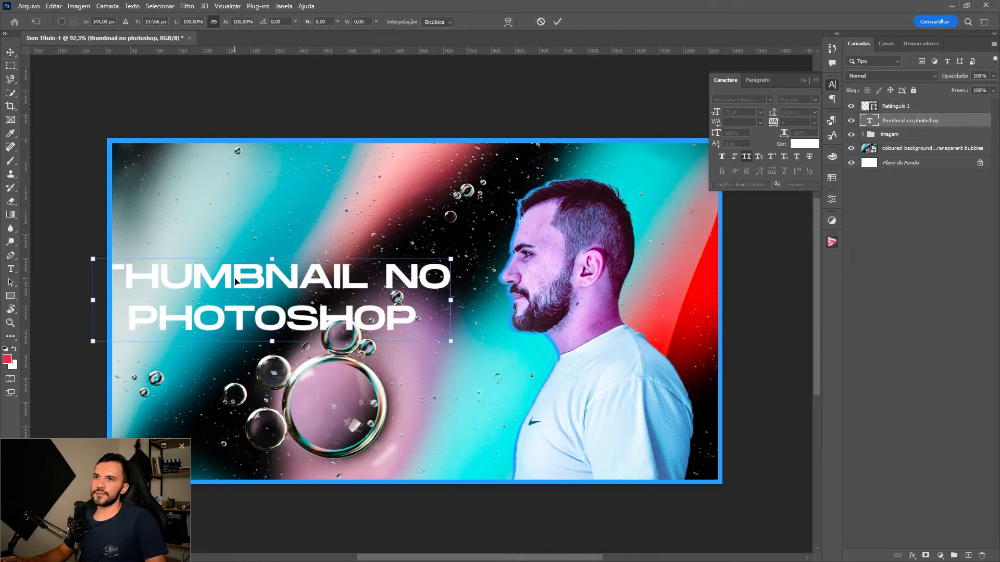
key(shift+Right)
key(shift+Right)
key(shift+Right)
key(shift+Right)
key(shift+Right)
key(shift+Right)
key(shift+Right)
key(shift+Right)
key(shift+Right)
key(Left)
key(Left)
key(Left)
key(Left)
key(Left)
key(Left)
key(Left)
key(Left)
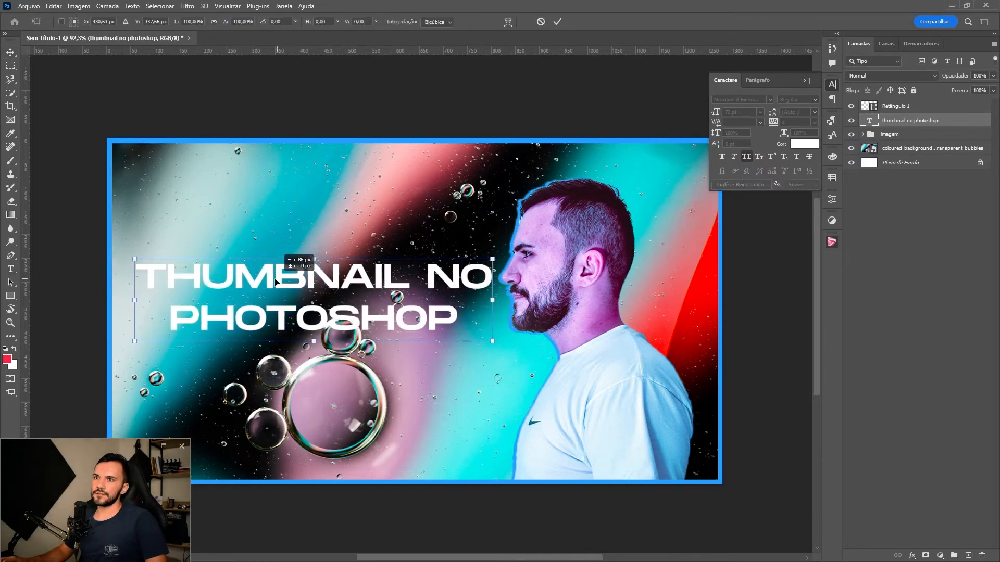
key(Return)
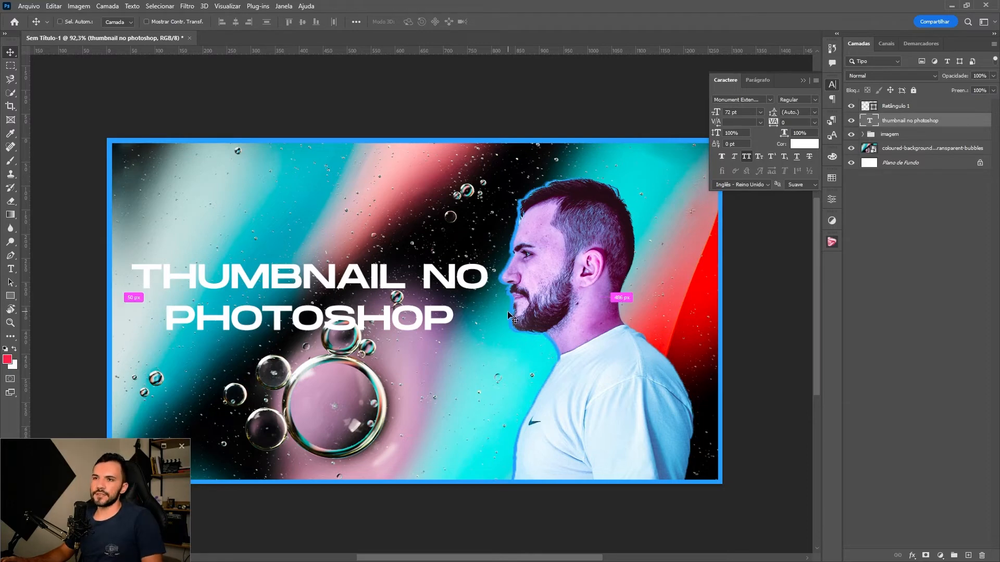
key(ctrl+t)
drag(396, 283, 399, 295)
drag(316, 296, 322, 296)
Enlarge the bubbles background to about 92.7% scale and move it down about 93 px
click(412, 416)
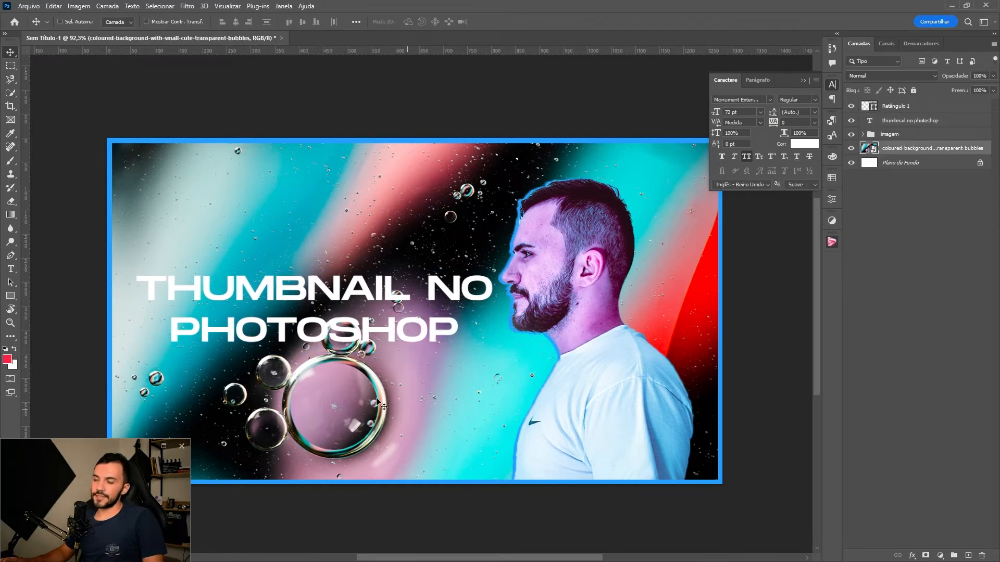
key(ctrl+t)
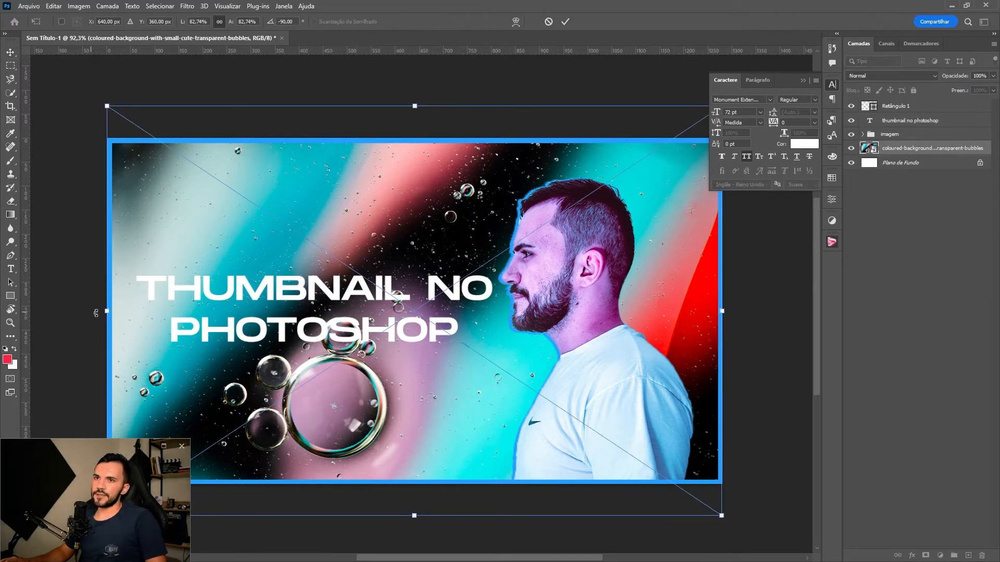
drag(107, 311, 70, 315)
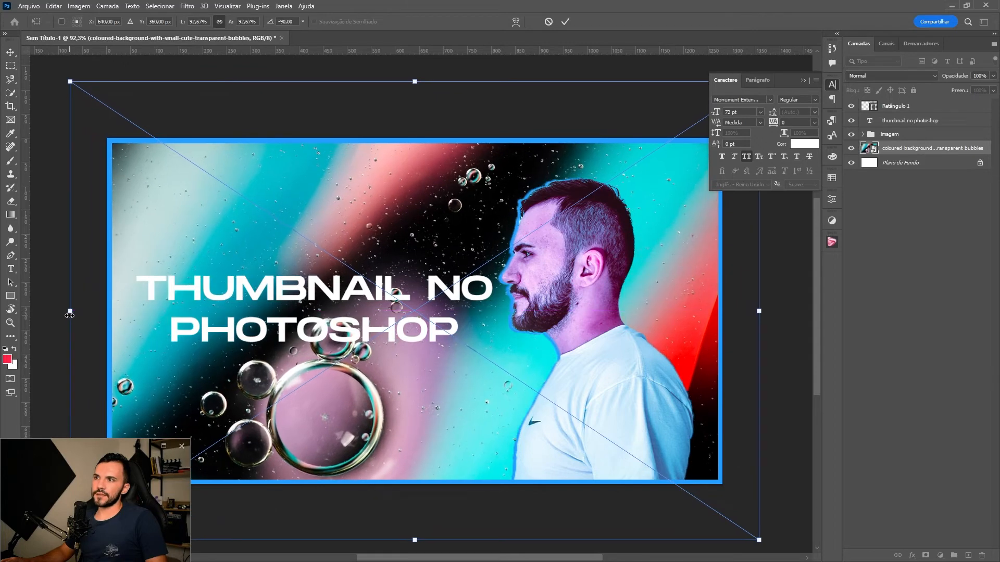
drag(470, 196, 466, 241)
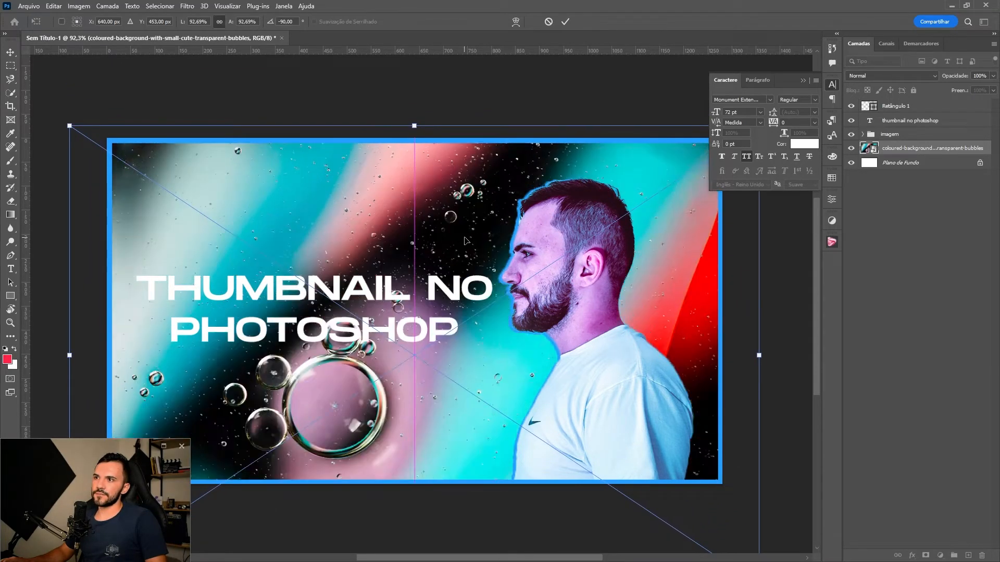
key(Return)
Recolour the word PHOTOSHOP in the title to the pinkish red ff073c
key(t)
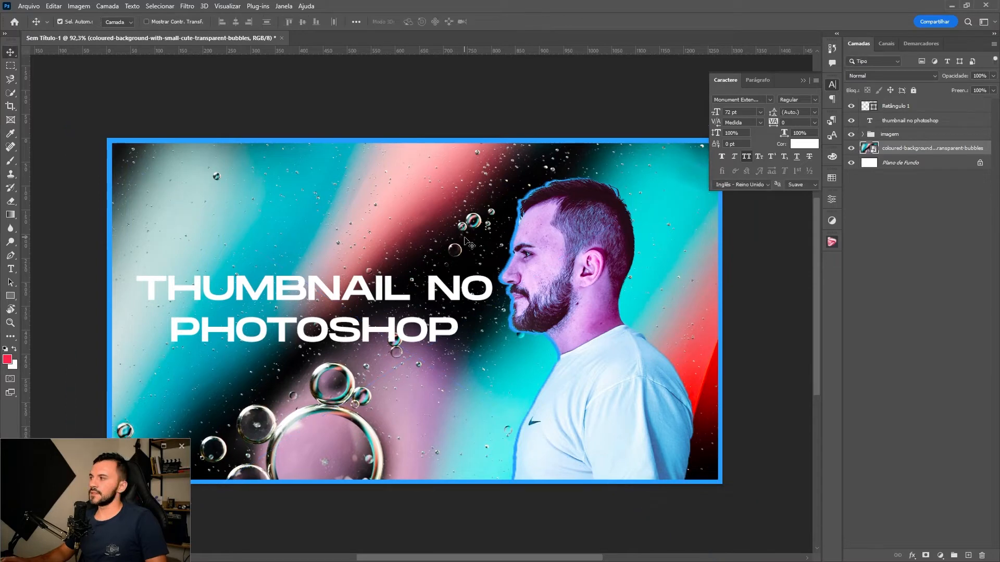
click(403, 327)
double_click(403, 326)
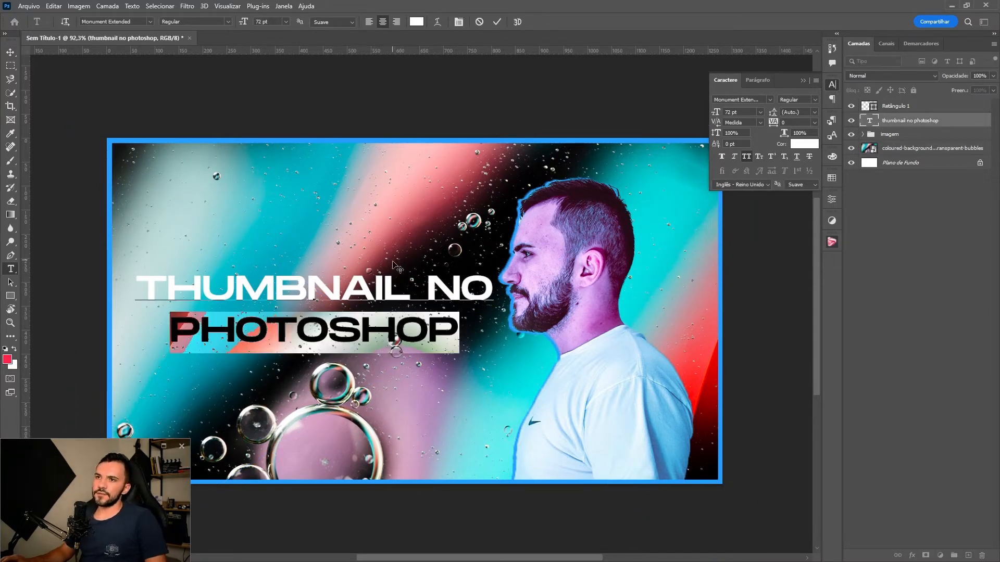
click(419, 23)
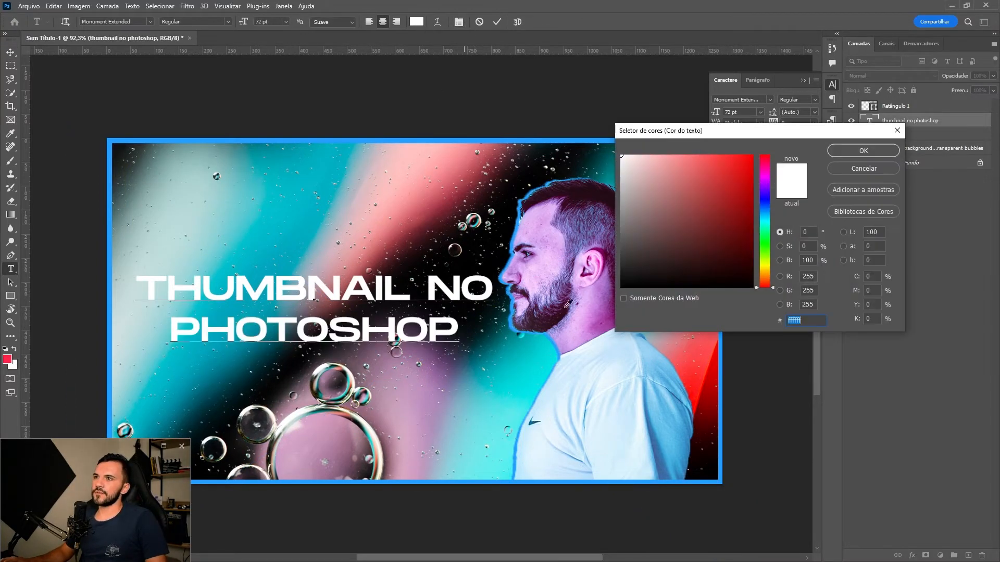
click(713, 376)
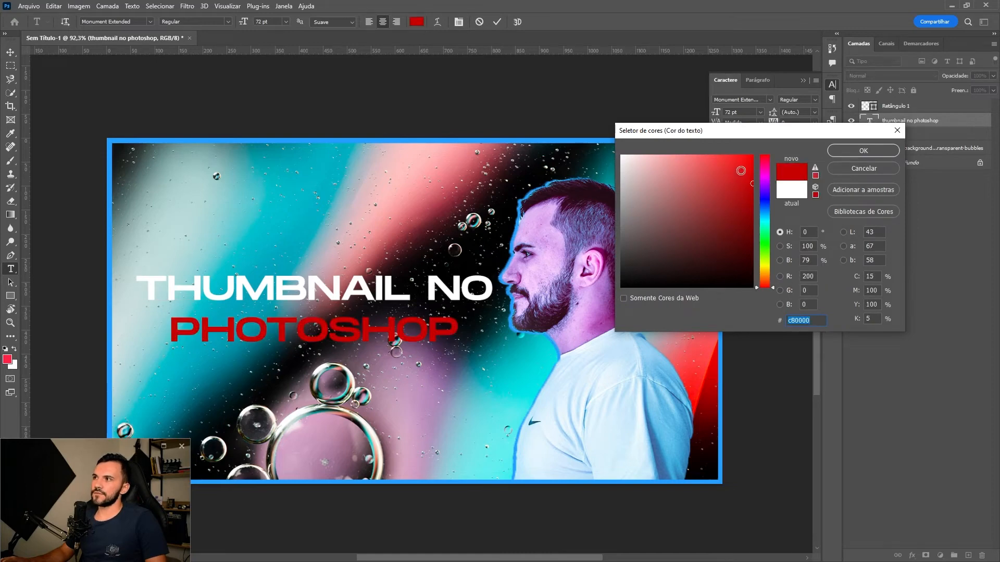
click(748, 155)
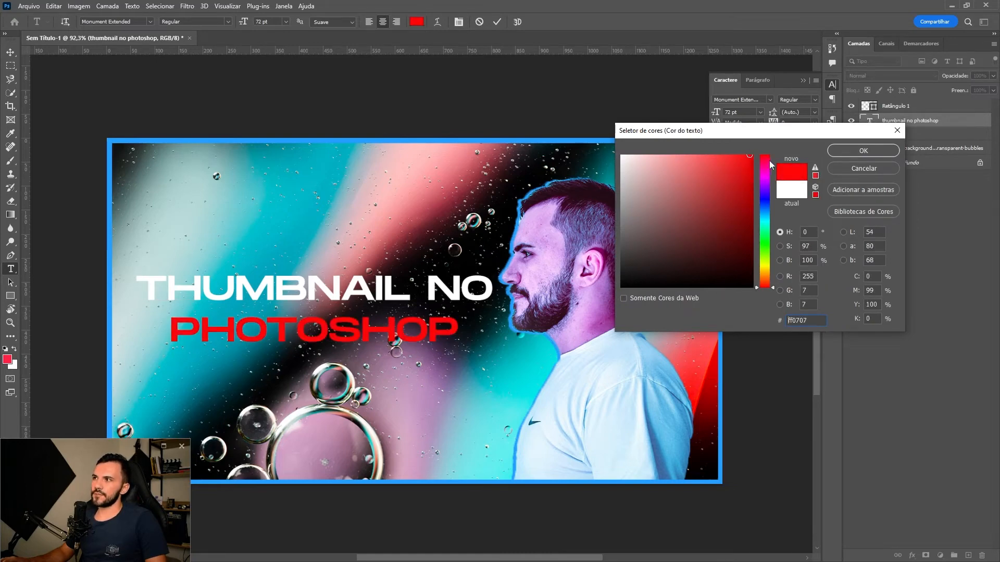
drag(771, 163, 771, 163)
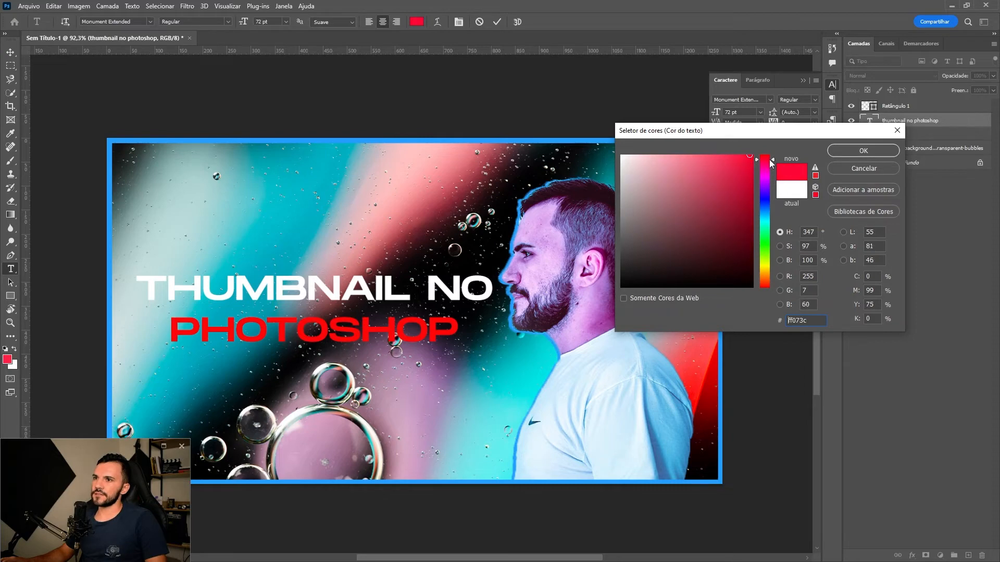
click(851, 155)
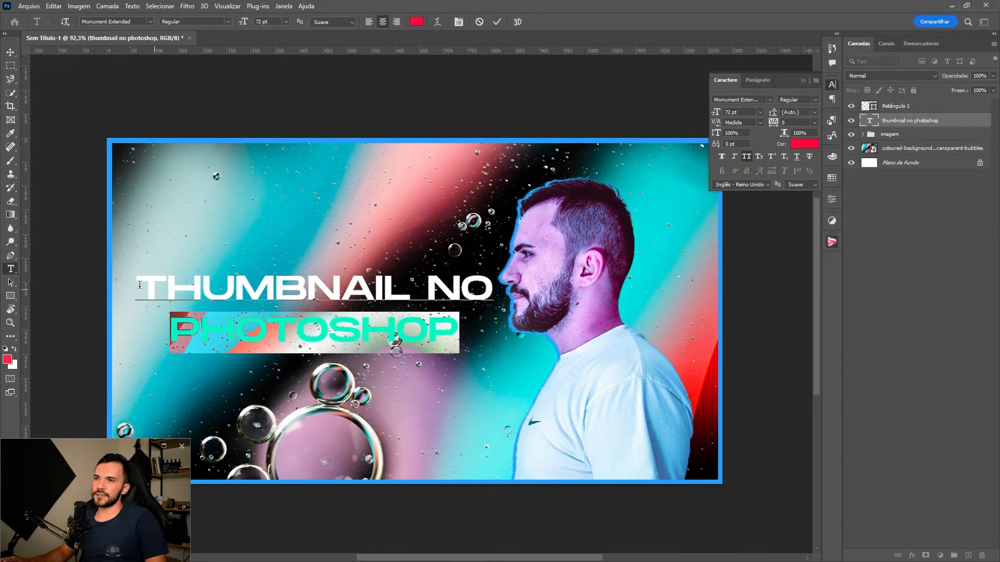
Reduce the title line THUMBNAIL NO to 60 pt and commit the text edit
triple_click(341, 283)
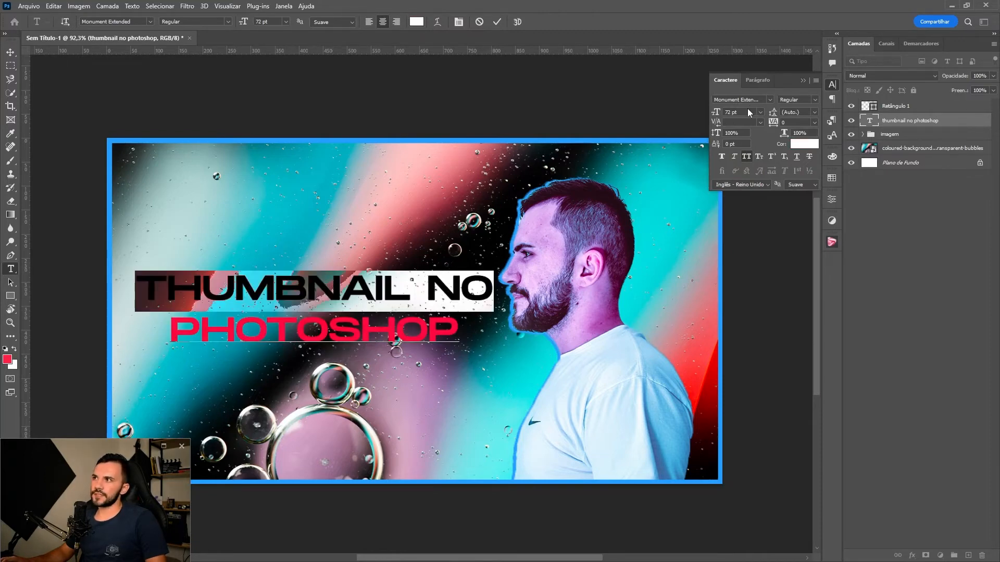
click(761, 113)
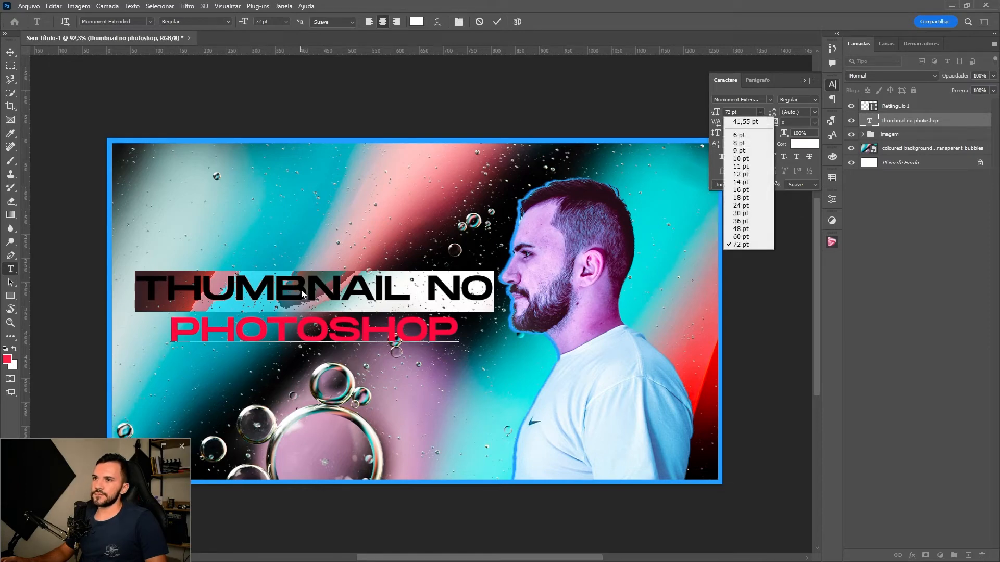
click(739, 237)
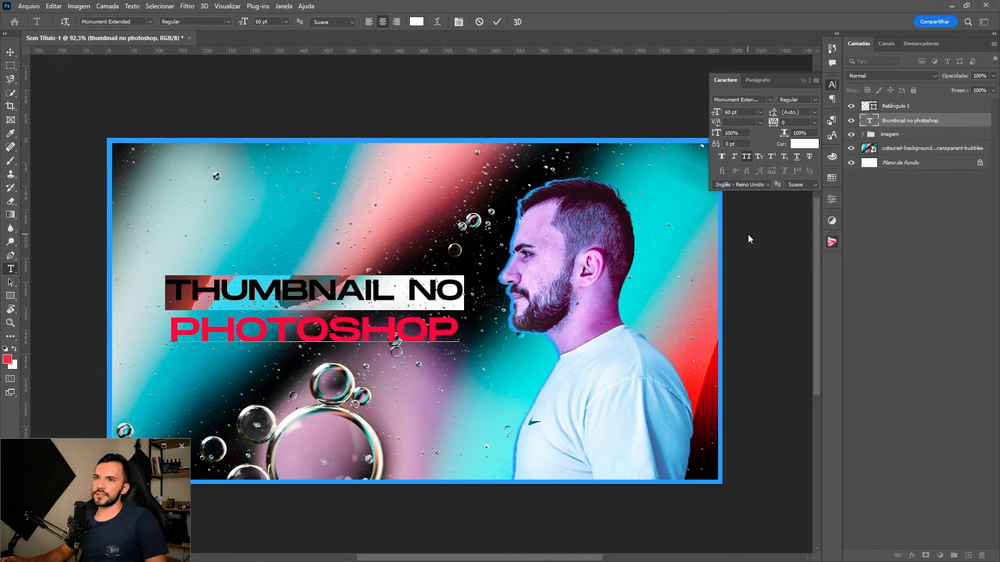
click(498, 22)
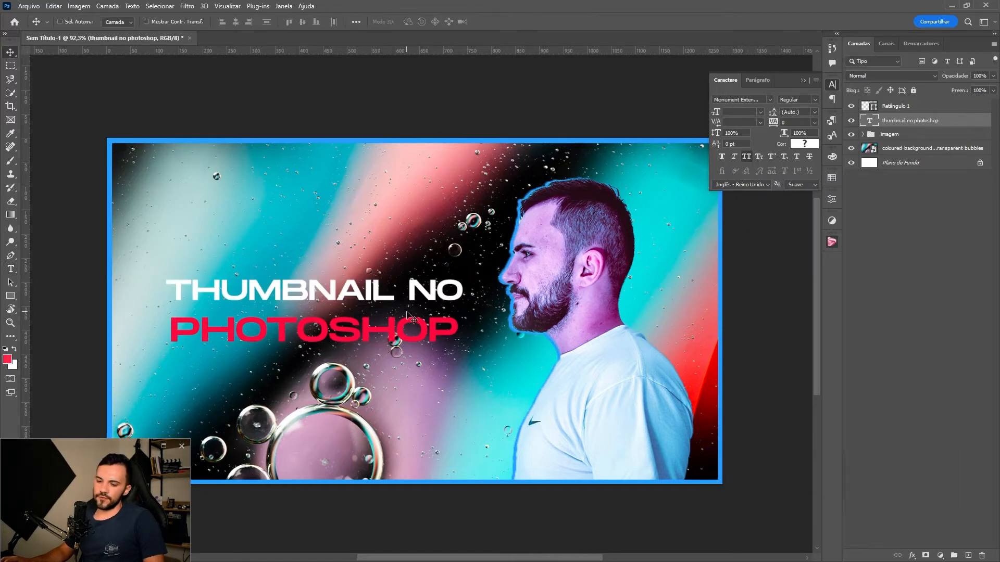
Scale the whole two-line title up from its centre to about 120.6%
key(ctrl+t)
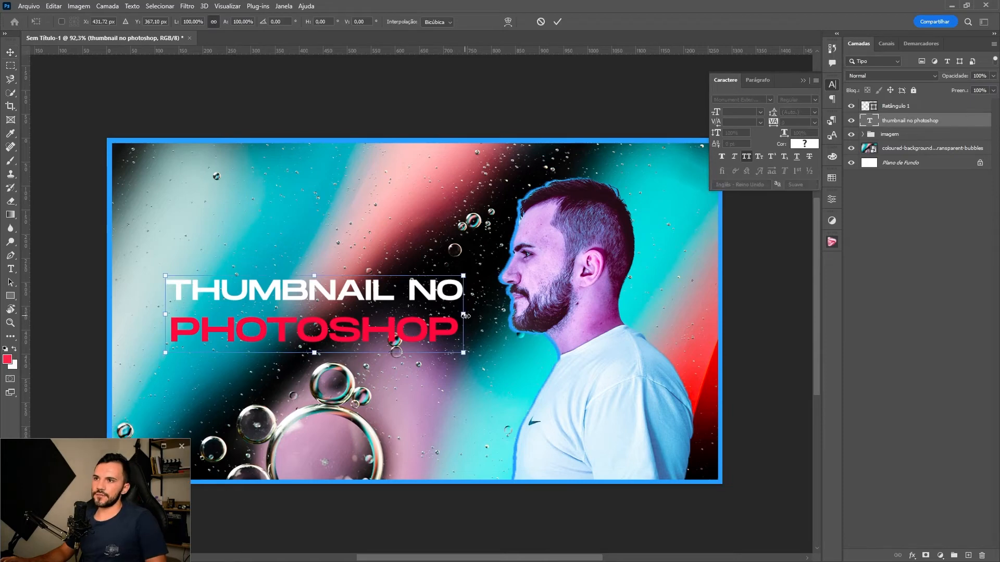
drag(464, 315, 496, 320)
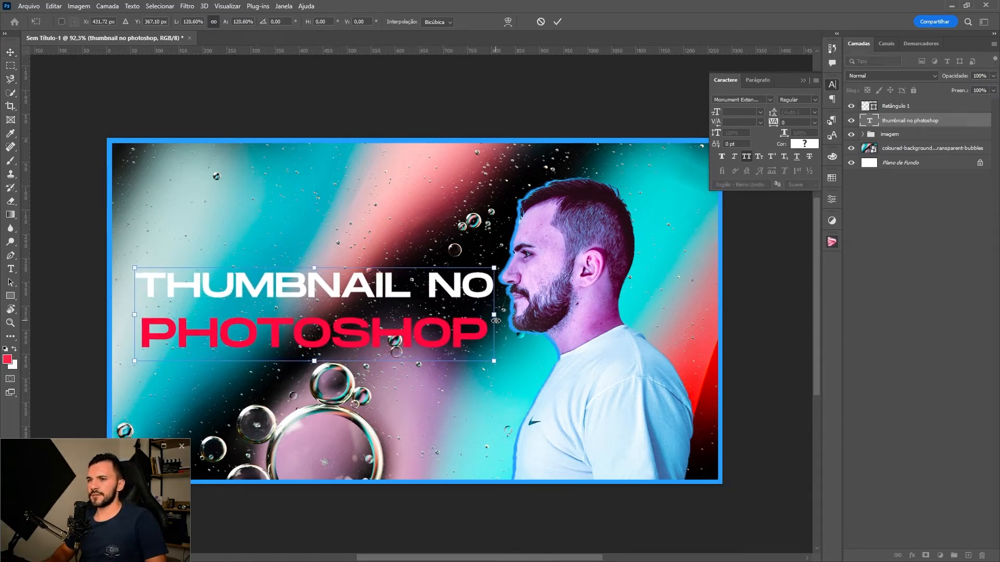
key(Return)
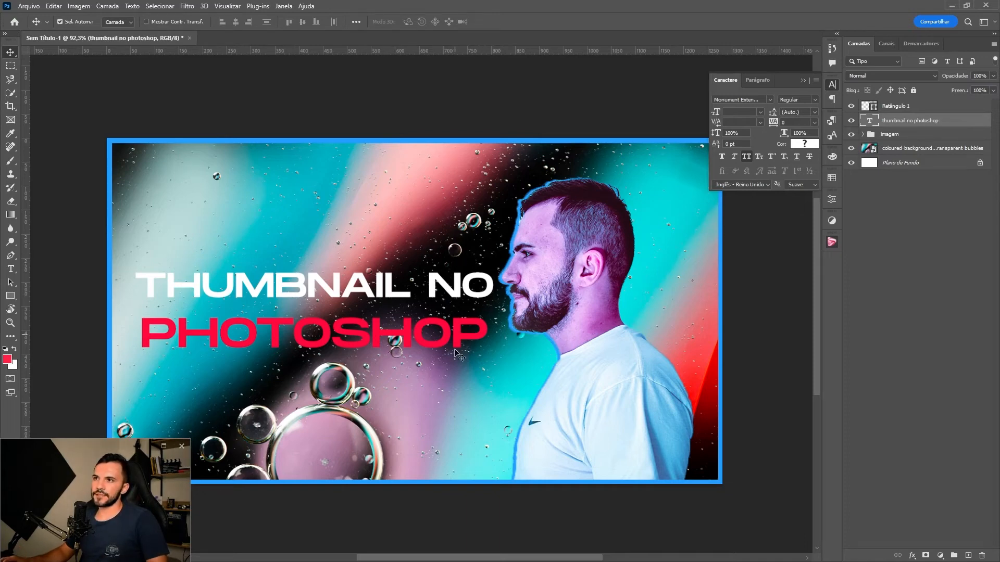
Duplicate the bubbles background layer
click(938, 151)
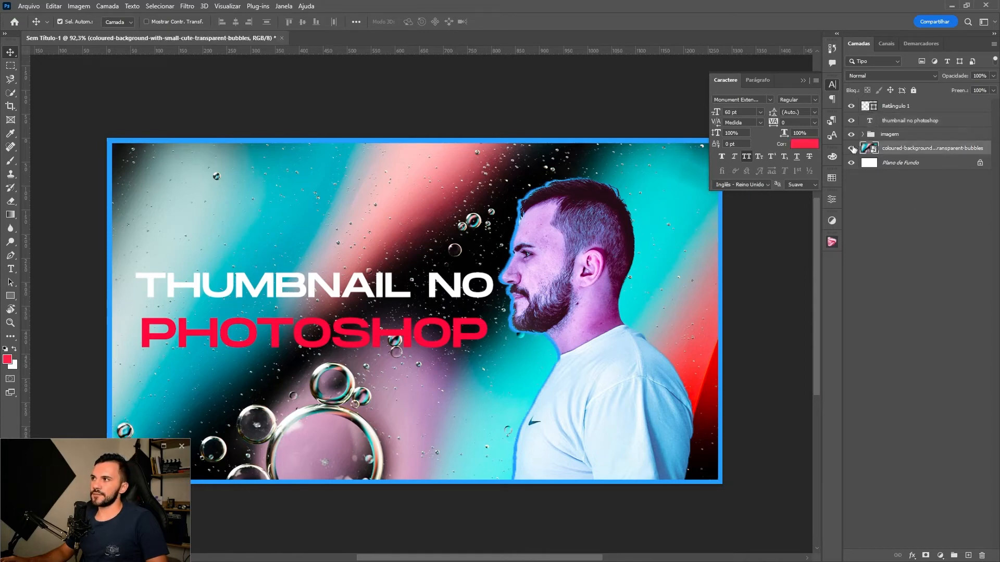
click(852, 149)
click(852, 149)
key(ctrl+j)
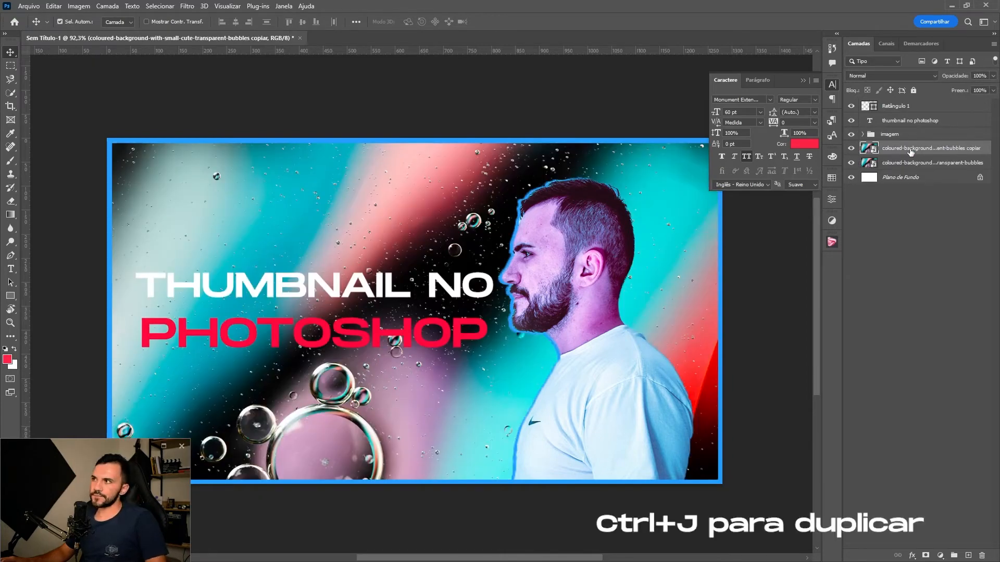
Apply a Gaussian Blur with a radius of 8.0 pixels to the duplicated bubbles background layer
click(187, 7)
mouse_move(250, 139)
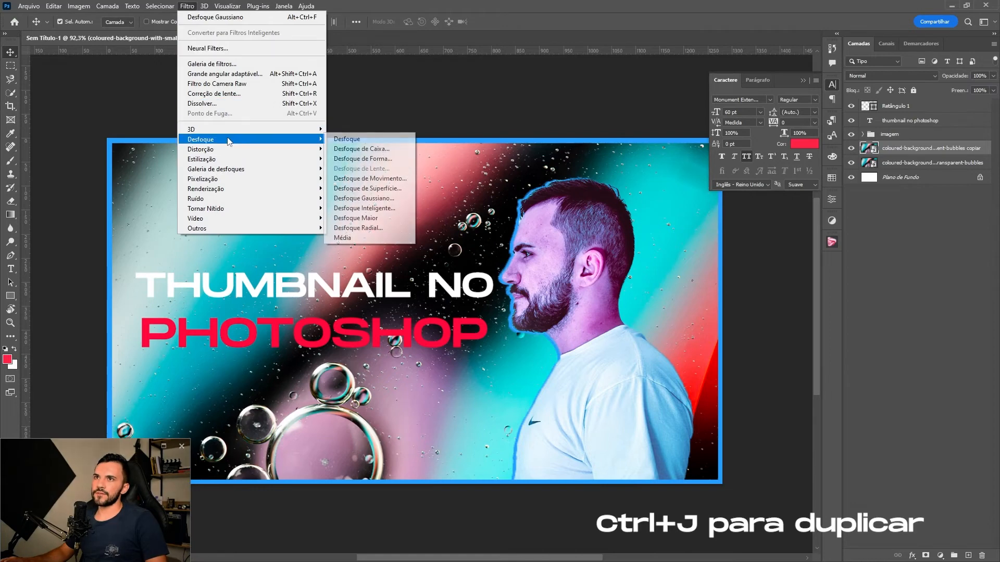
click(392, 199)
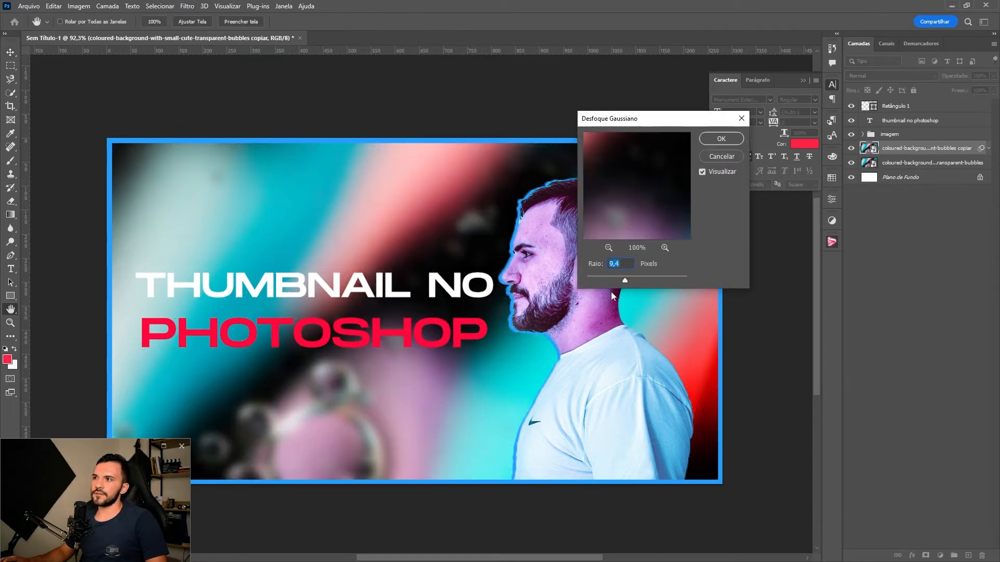
drag(614, 276, 621, 278)
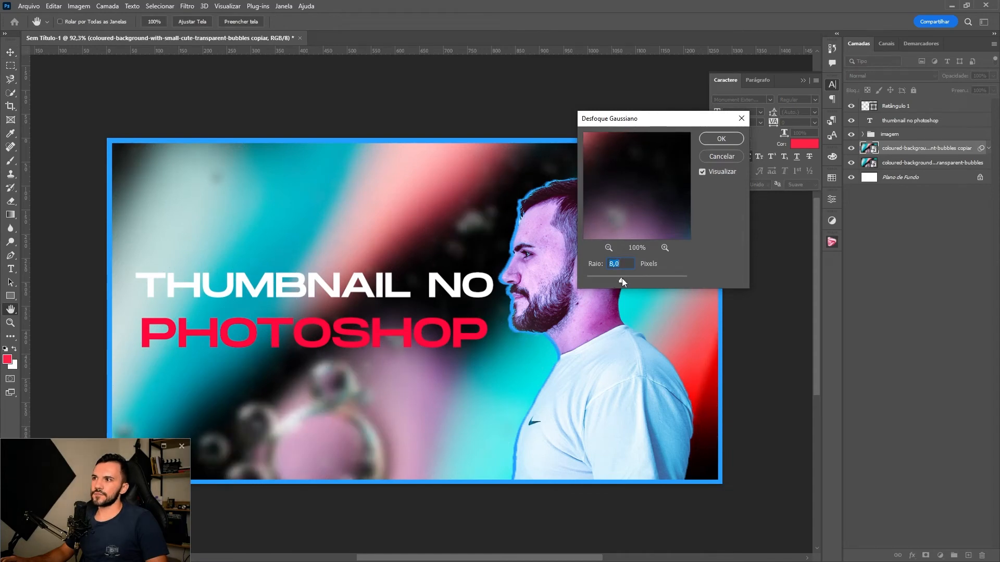
click(722, 139)
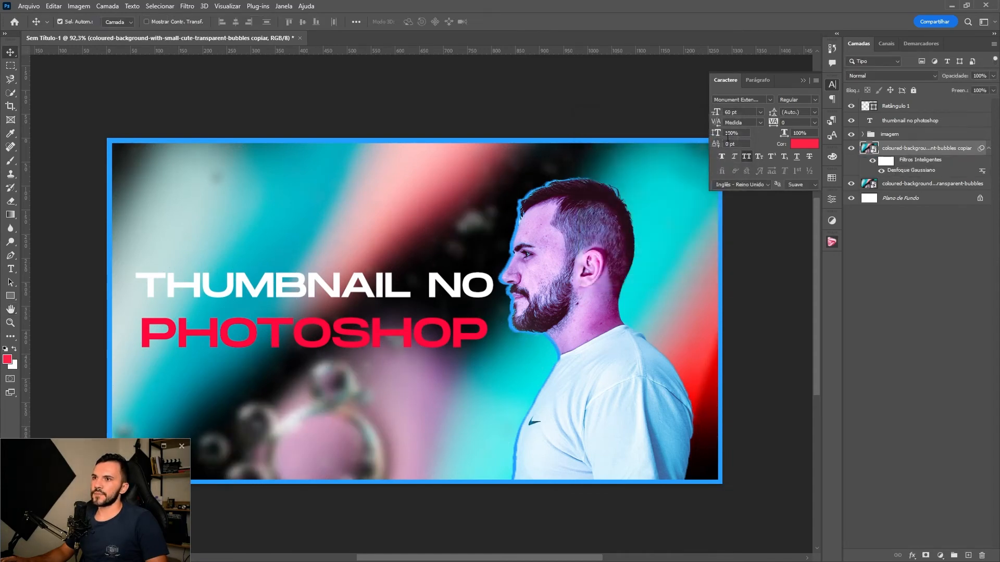
Add a layer mask to the blurred bubbles copy and choose the soft round brush (Redondo macio) at 76 px
click(926, 555)
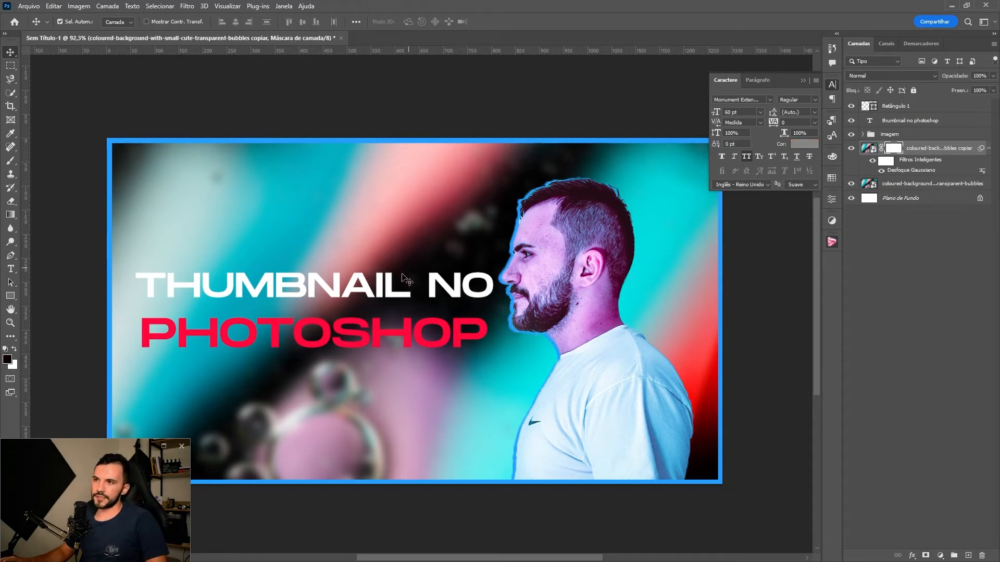
key(b)
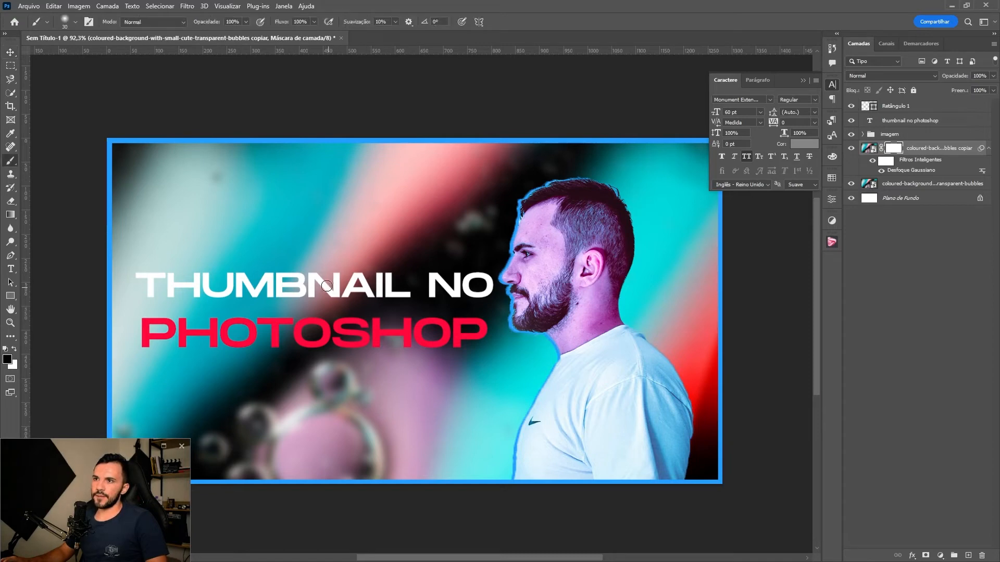
right_click(361, 229)
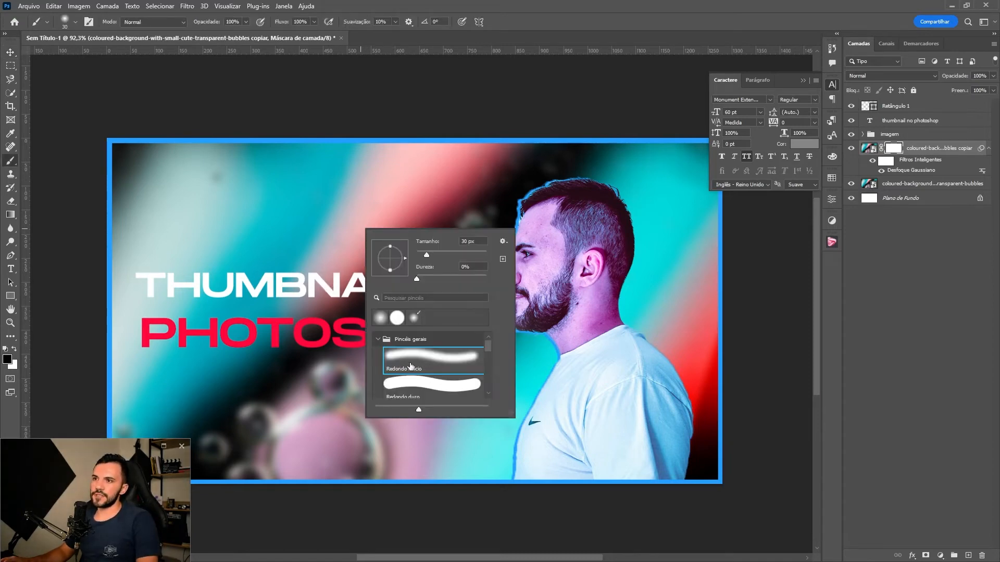
scroll(410, 364, down, 3)
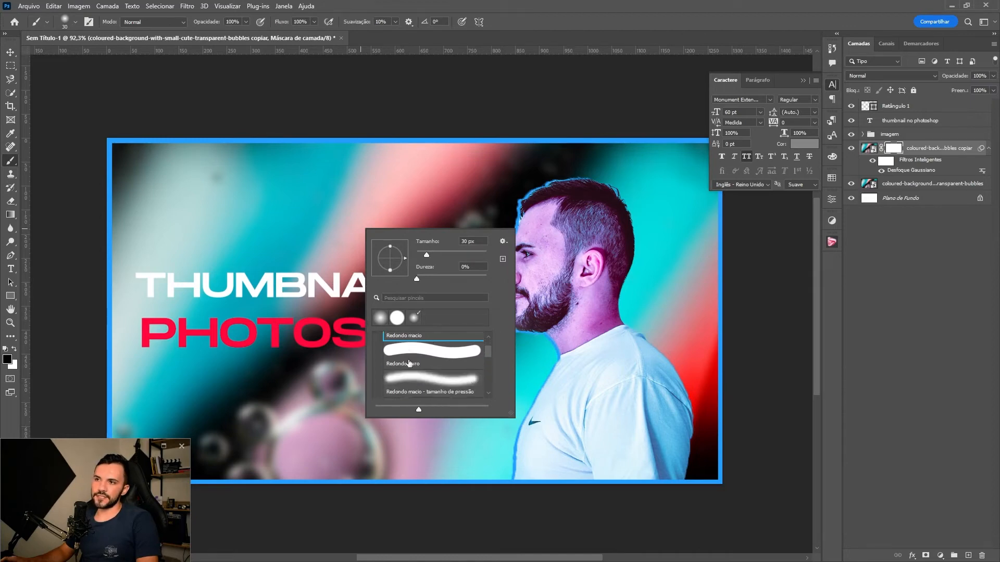
scroll(409, 363, up, 3)
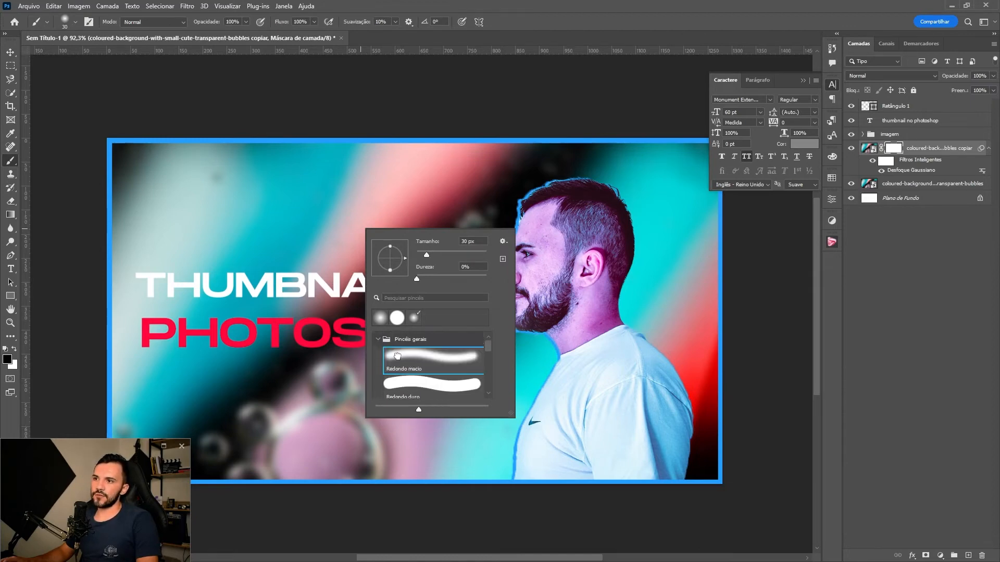
click(397, 356)
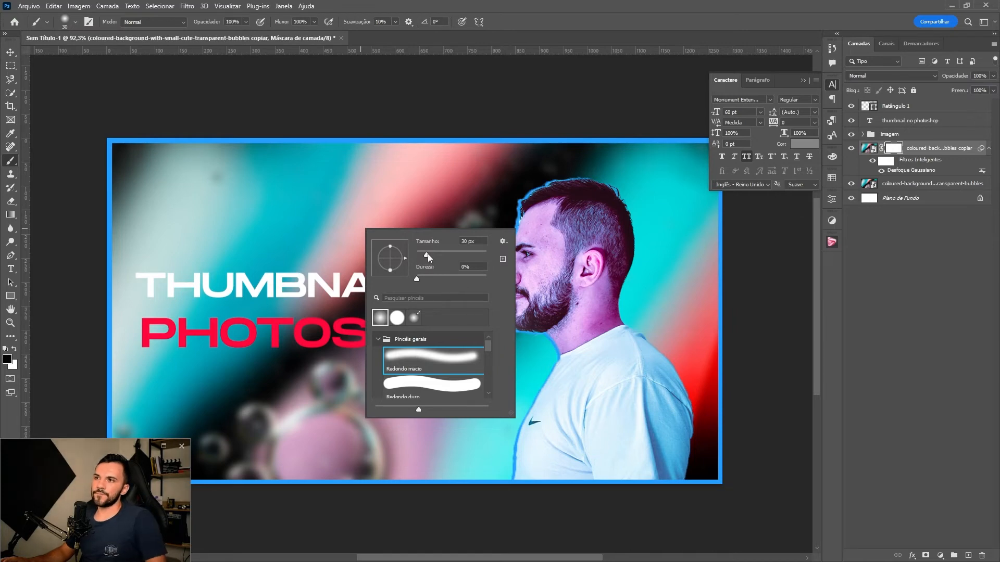
drag(427, 254, 442, 255)
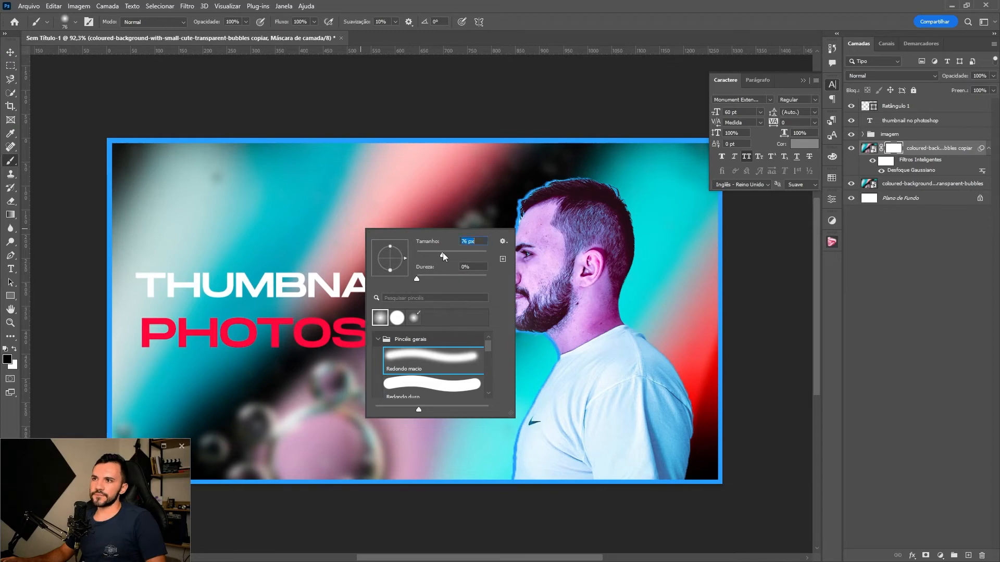
click(226, 208)
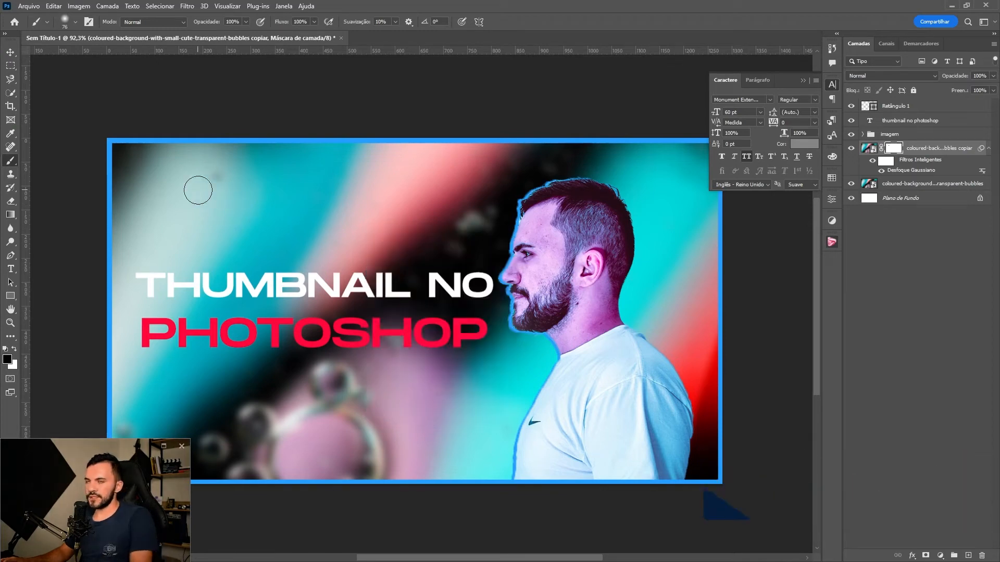
Paint black on the mask with a 342 px soft brush along the image's upper and lower areas, exposing the sharp bubbles
key(])
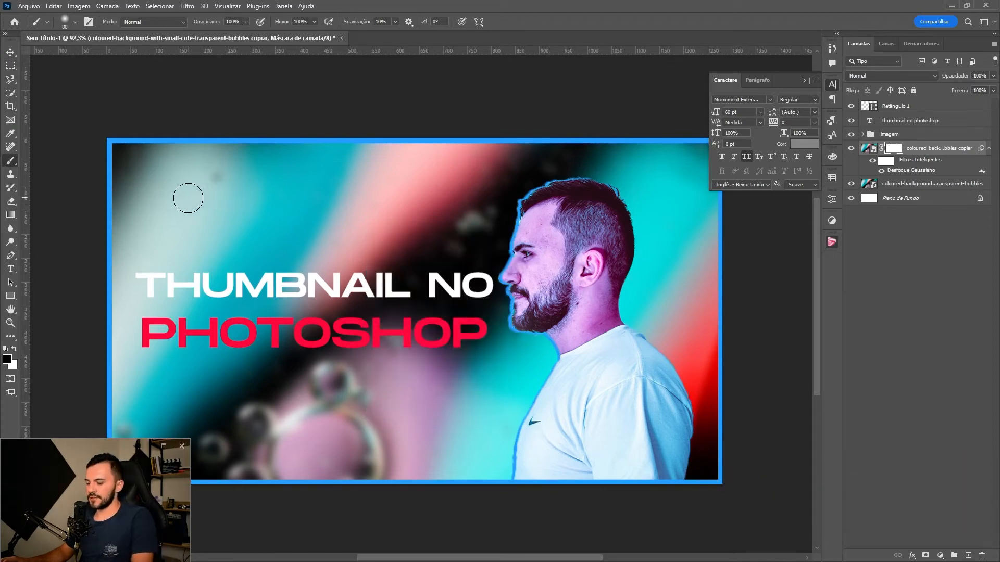
right_click(249, 196)
drag(324, 224, 360, 225)
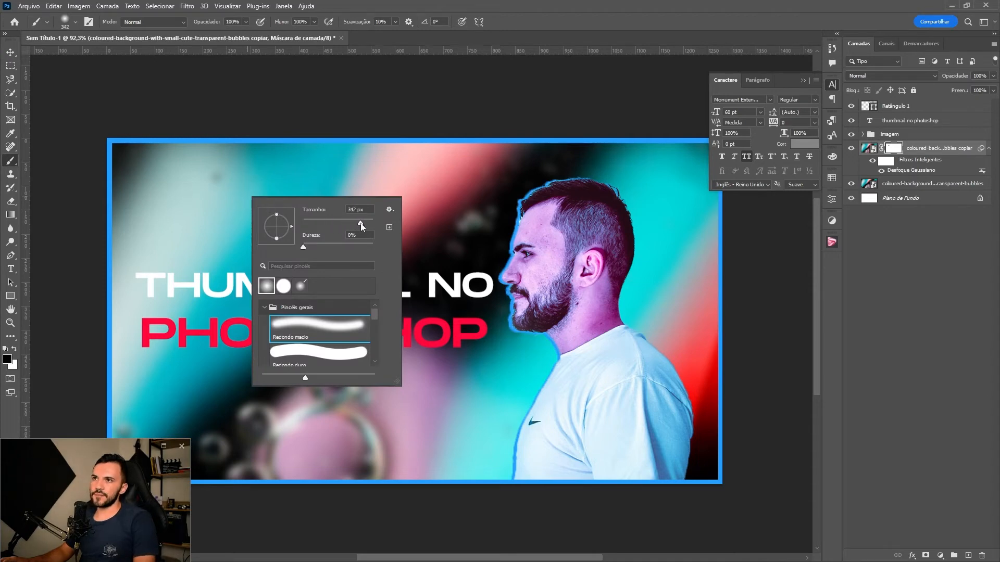
mouse_move(217, 194)
mouse_down()
mouse_move(142, 183)
mouse_move(291, 183)
mouse_move(174, 169)
mouse_move(368, 161)
mouse_move(705, 184)
mouse_up()
click(718, 184)
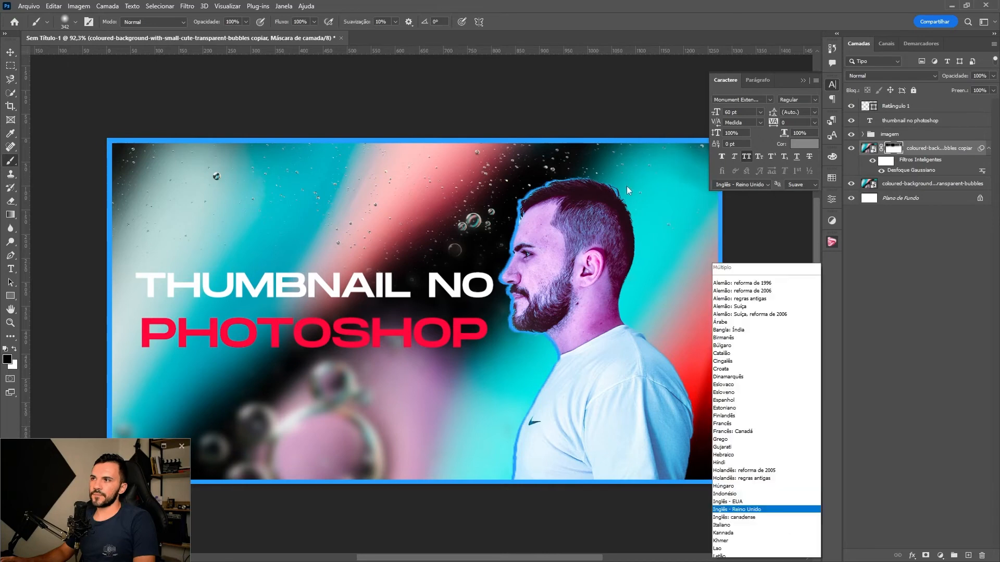
click(629, 189)
drag(517, 188, 682, 177)
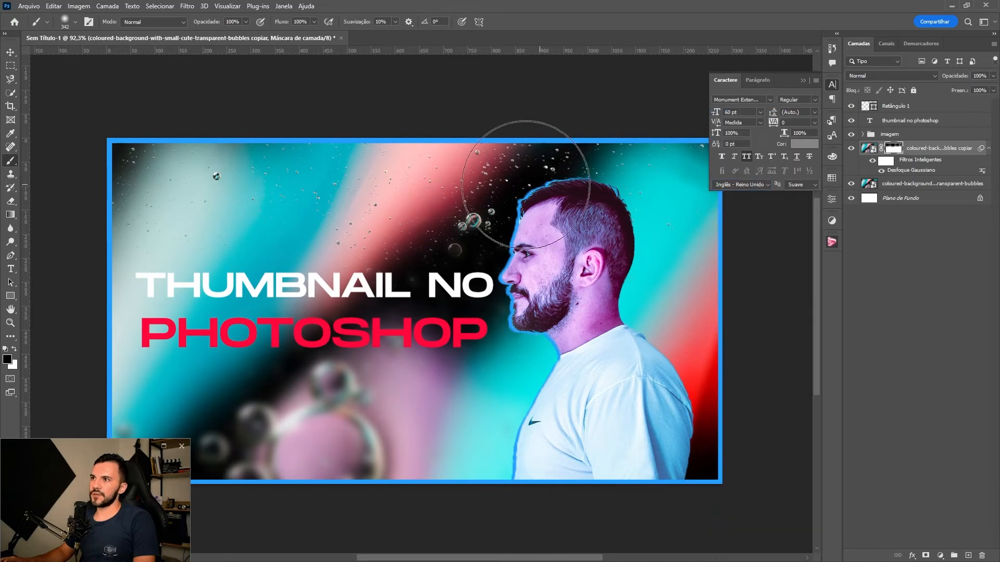
mouse_move(725, 461)
mouse_down()
mouse_move(715, 438)
mouse_move(688, 453)
mouse_up()
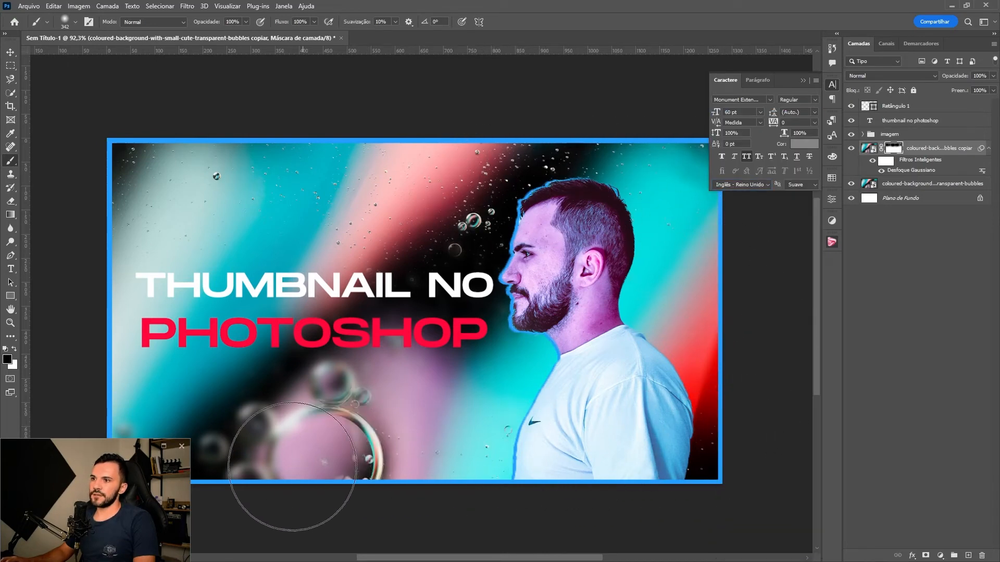
mouse_move(290, 458)
mouse_down()
mouse_move(223, 435)
mouse_move(201, 413)
mouse_move(231, 440)
mouse_move(417, 432)
mouse_move(330, 424)
mouse_move(513, 458)
mouse_up()
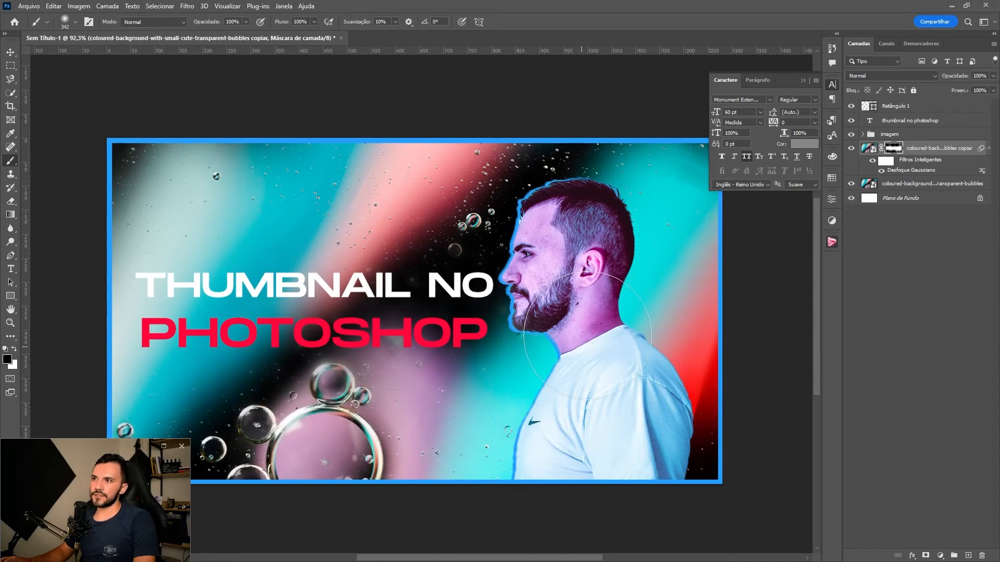
Hide and re-show the masked blur layer to compare its effect, and put away the character settings
click(854, 152)
click(853, 152)
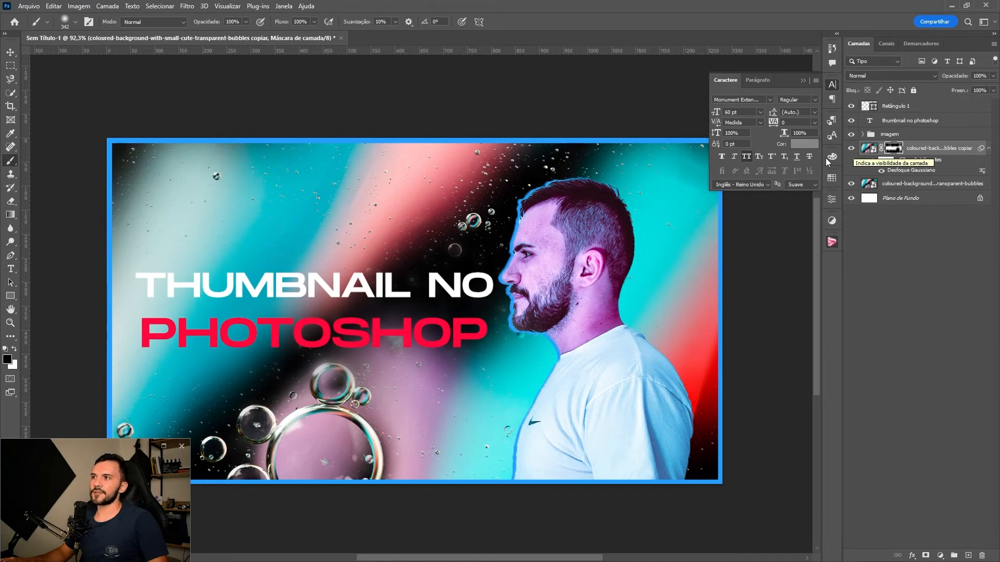
click(802, 81)
key(v)
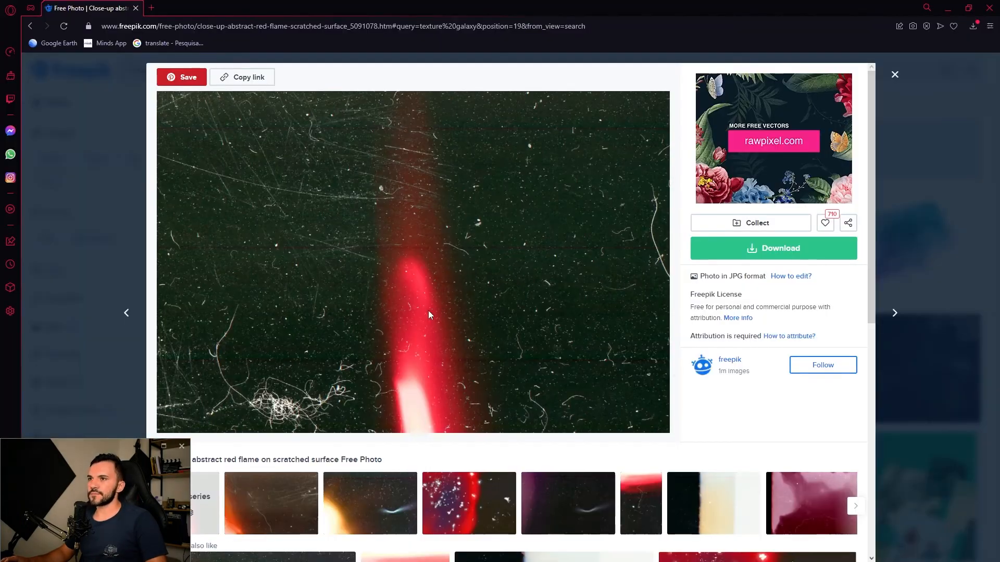
Copy the red flame scratched-surface photo from Freepik, switch to Photoshop and try it as a layer over the bubbles background
right_click(427, 310)
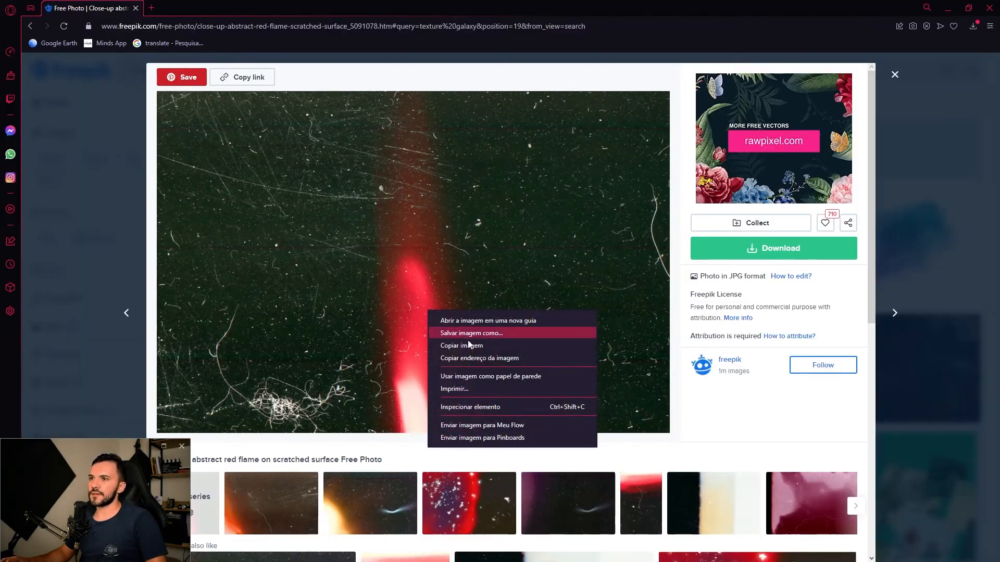
click(471, 345)
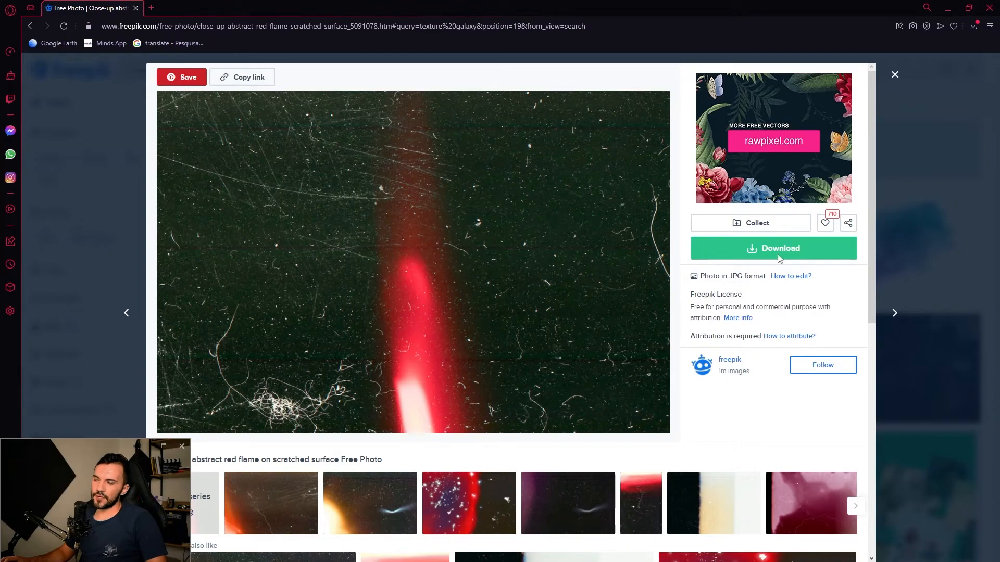
click(946, 8)
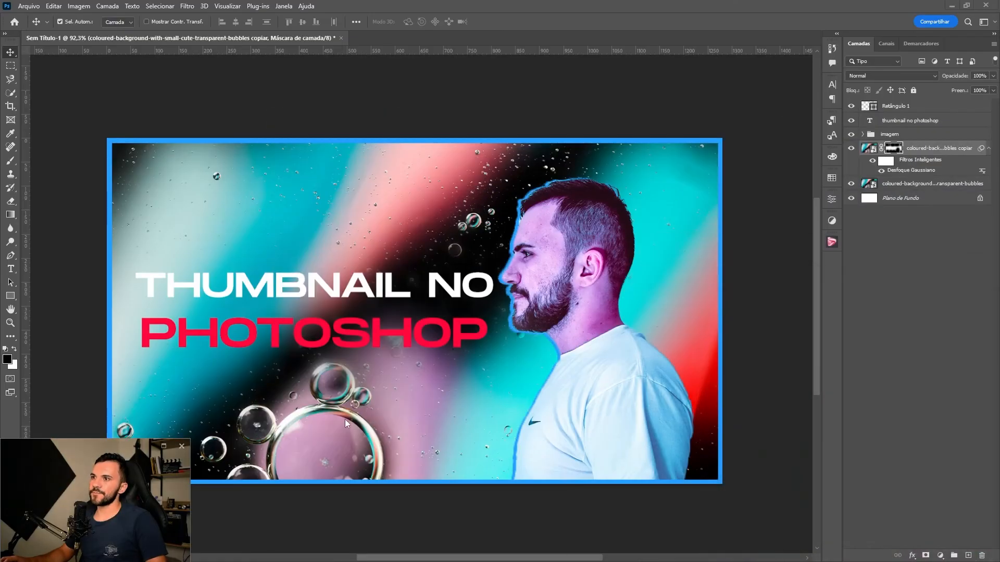
click(927, 149)
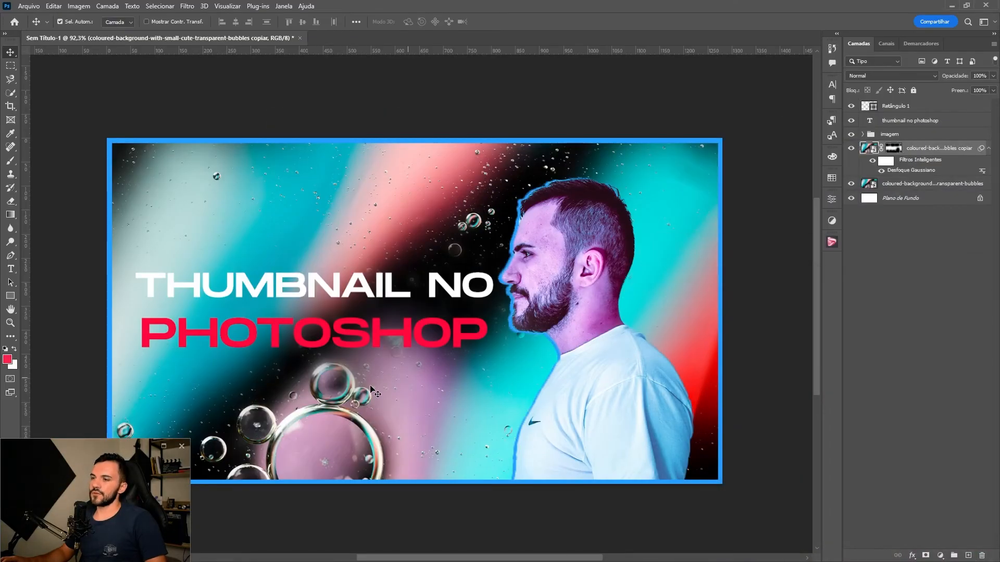
key(ctrl+v)
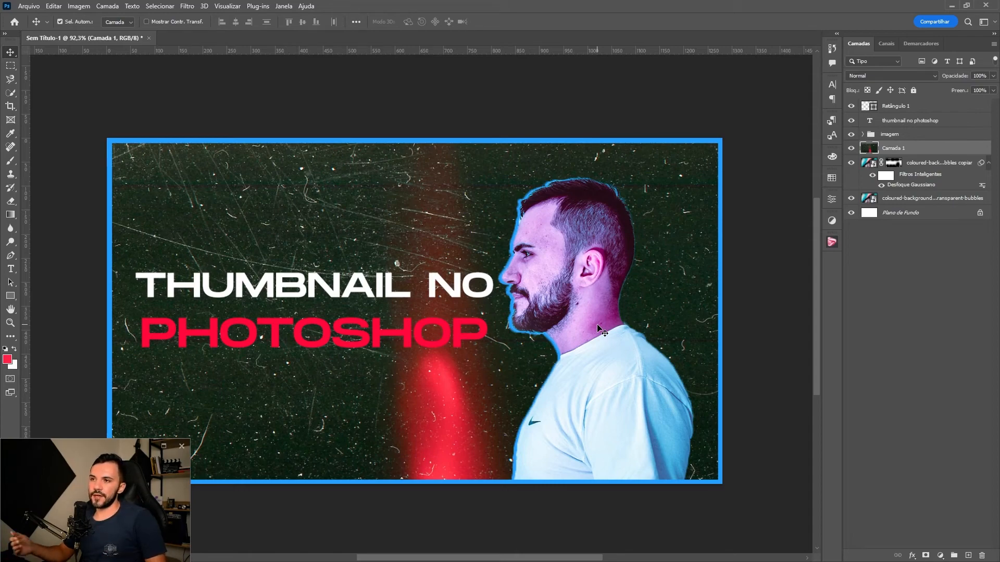
key(ctrl+z)
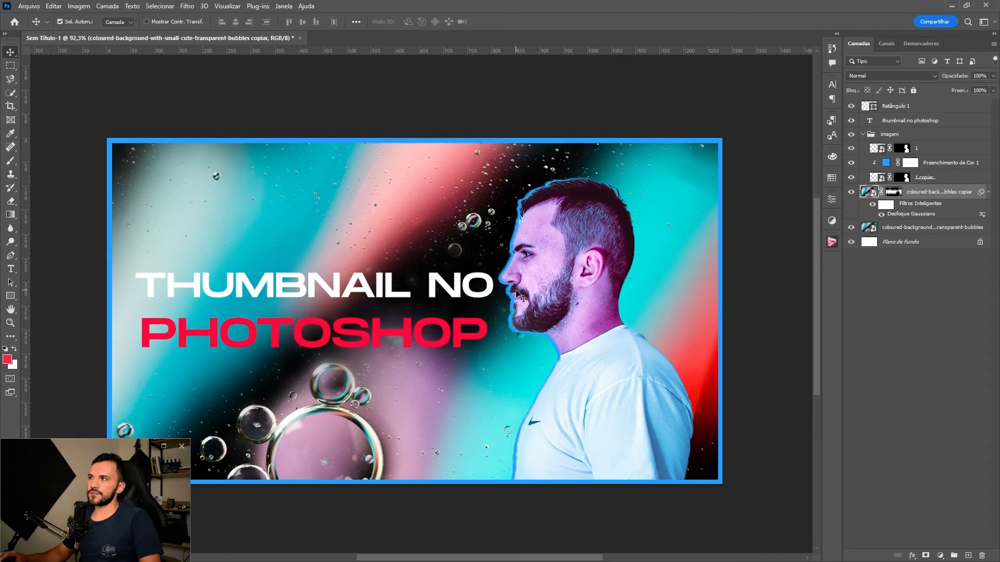
Duplicate the man's cut-out layer 1 and move the copy out of the imagem group, directly above it
click(980, 148)
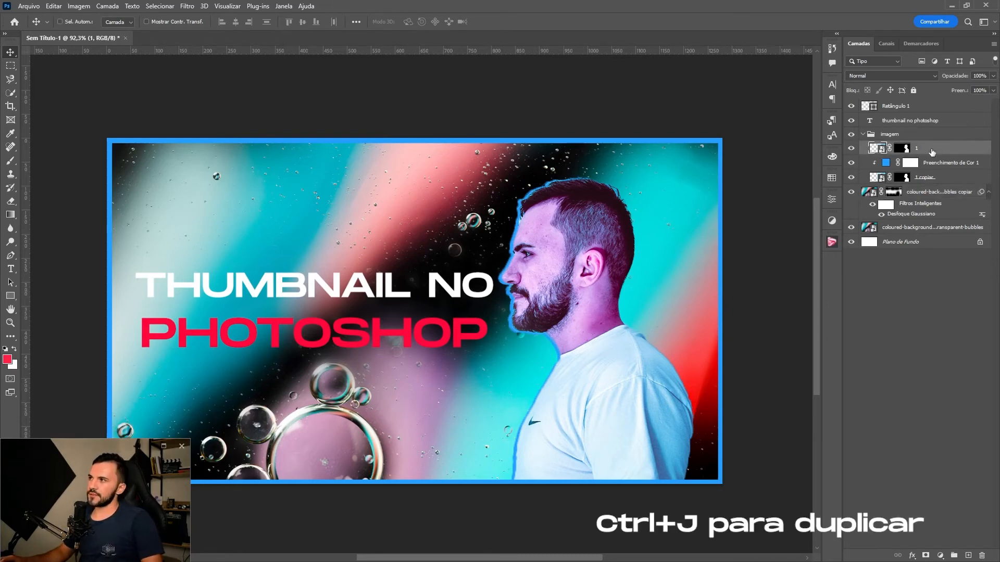
key(ctrl+j)
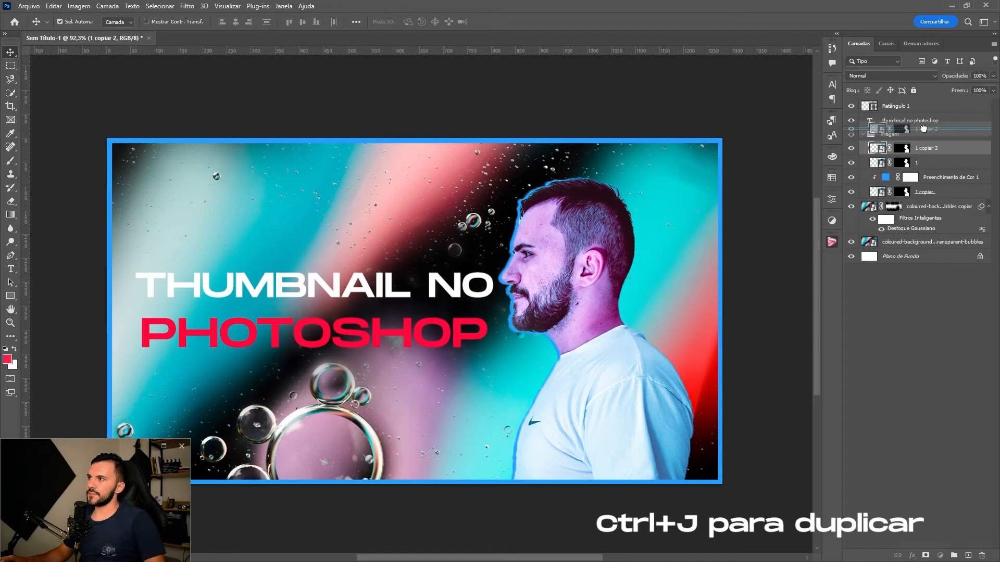
click(862, 149)
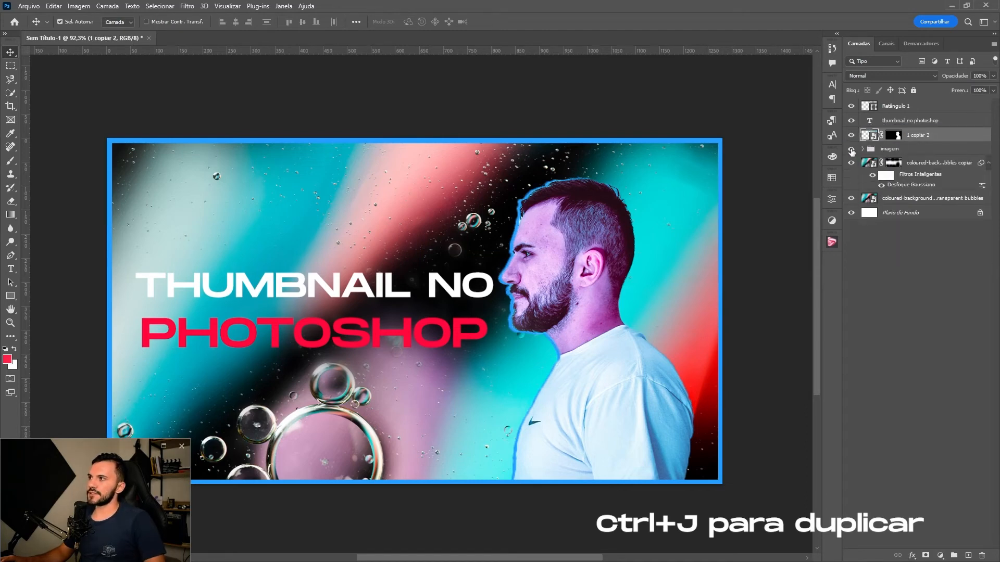
Hide the imagem group and delete the layer mask from the copied man layer
click(851, 150)
click(894, 136)
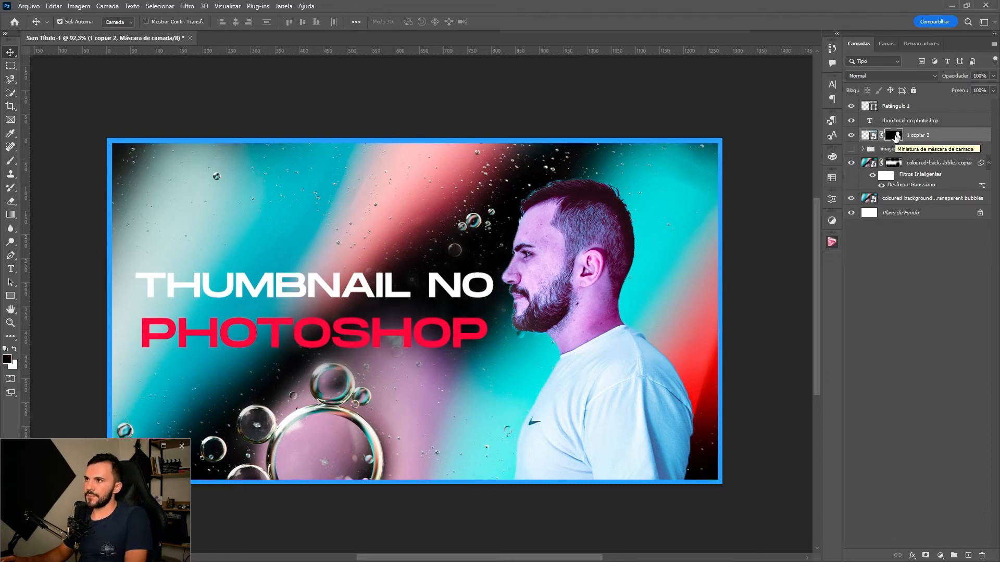
key(Delete)
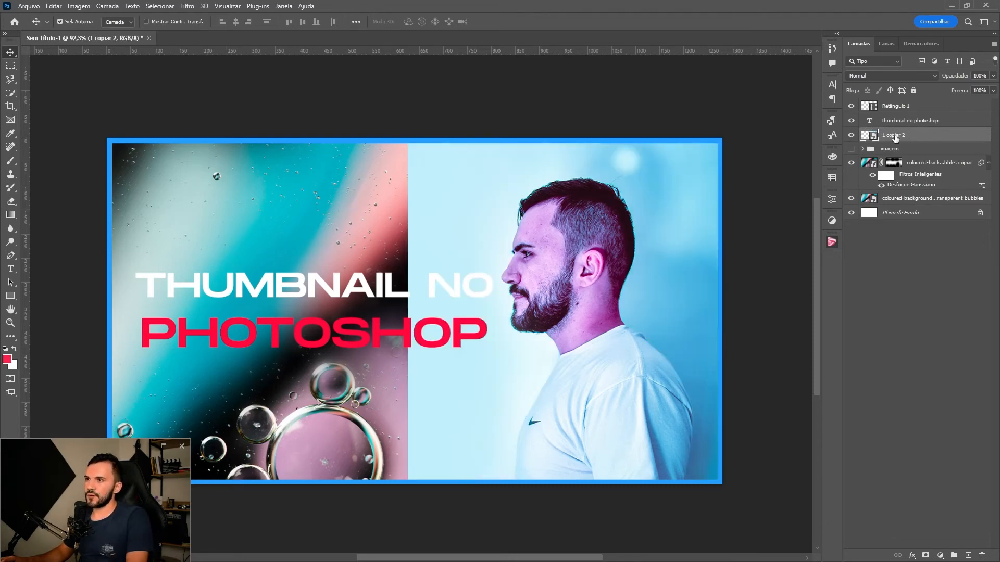
Draw a 408 × 408 px black-filled circle over the man's face and chest with the Ellipse tool, with no stroke
click(10, 300)
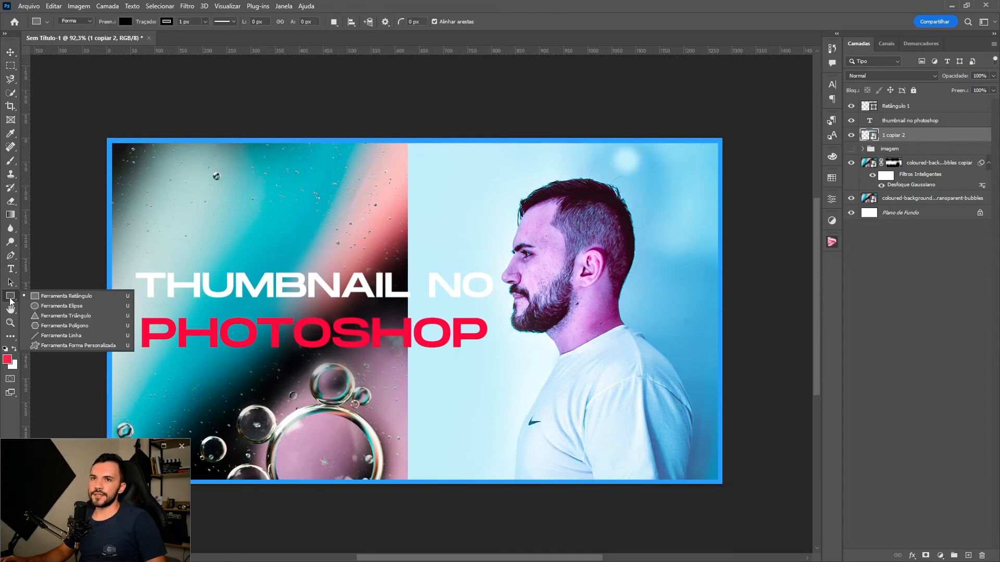
click(52, 305)
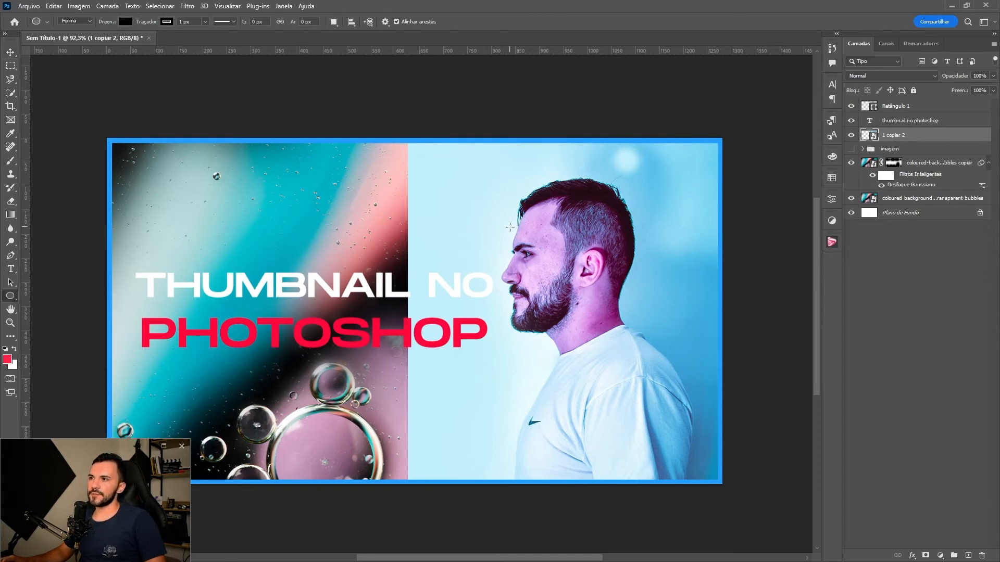
drag(510, 229, 709, 428)
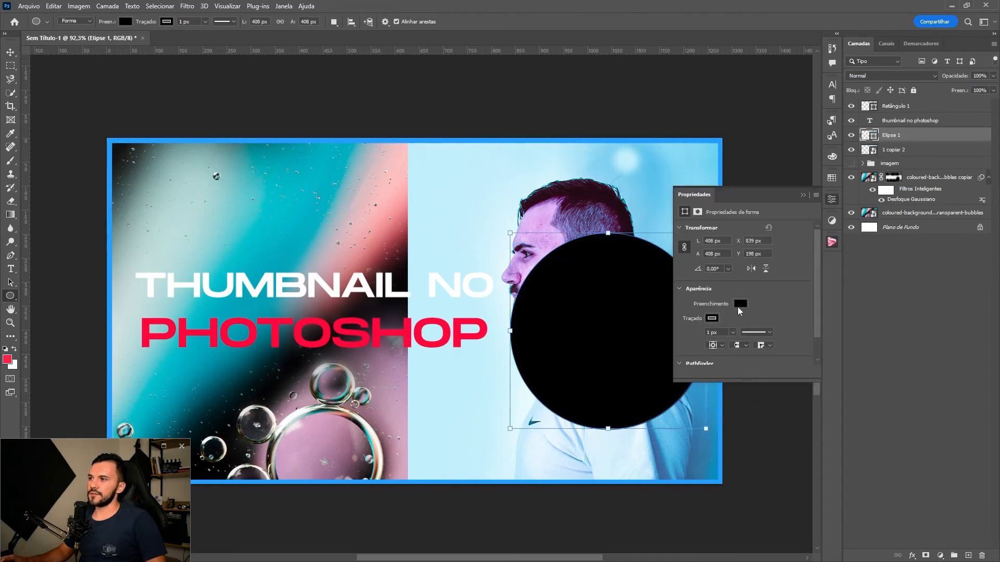
click(712, 318)
click(690, 338)
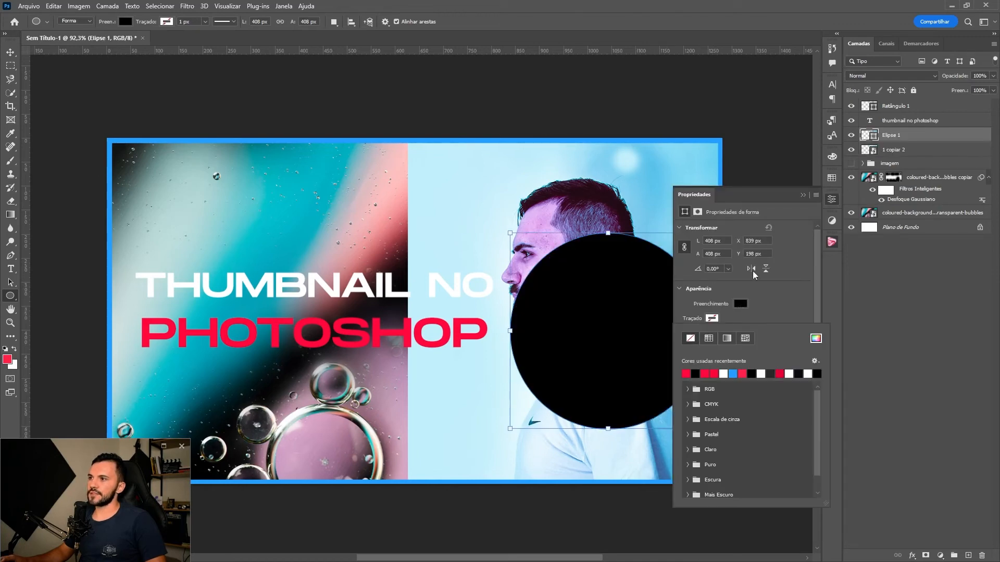
Move the black circle slightly up and to the left over the man's profile
click(802, 195)
key(ctrl+t)
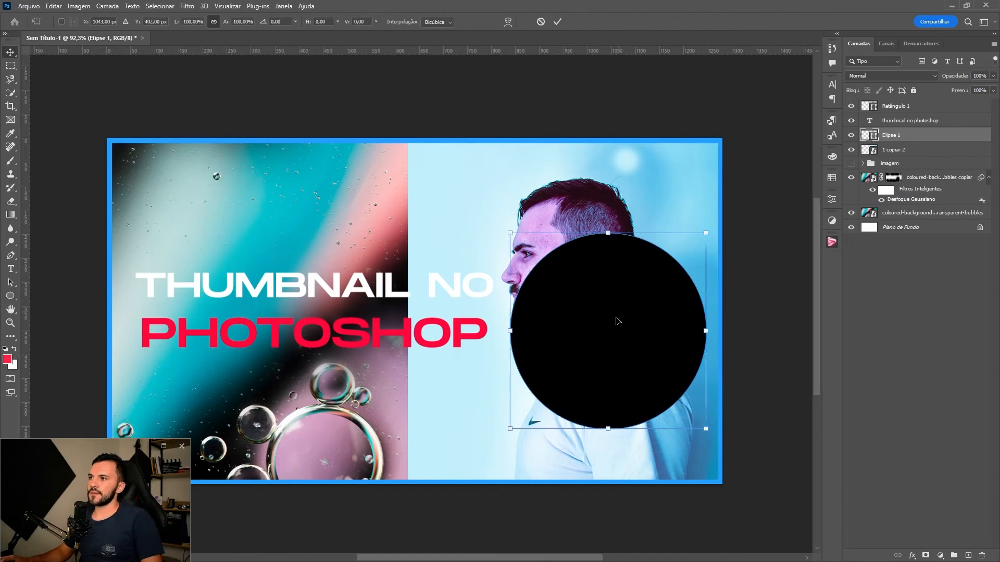
drag(618, 321, 611, 302)
key(Return)
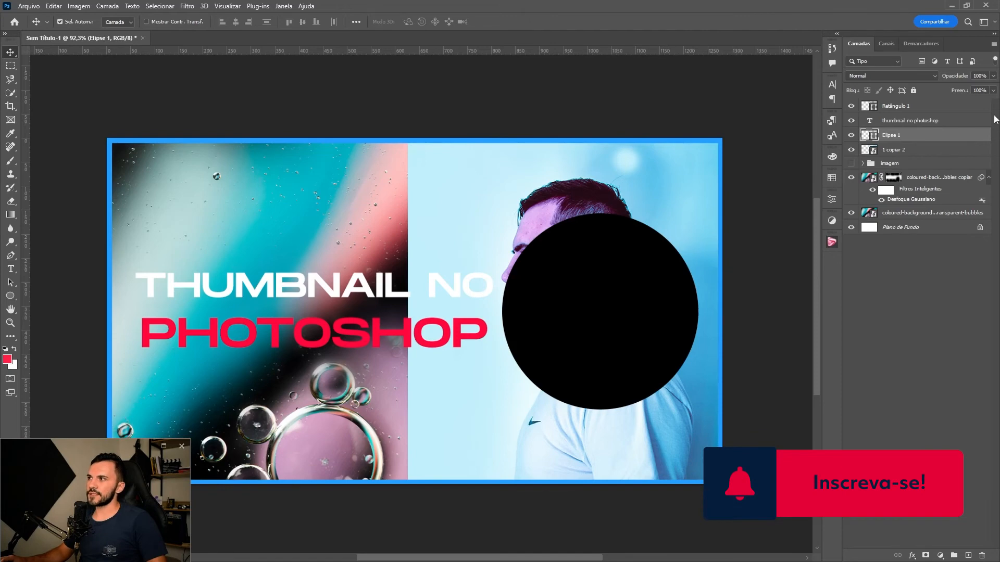
Place the copied man layer above the circle as a clipping mask and resize it so his head and shoulders fit inside
drag(899, 151, 902, 134)
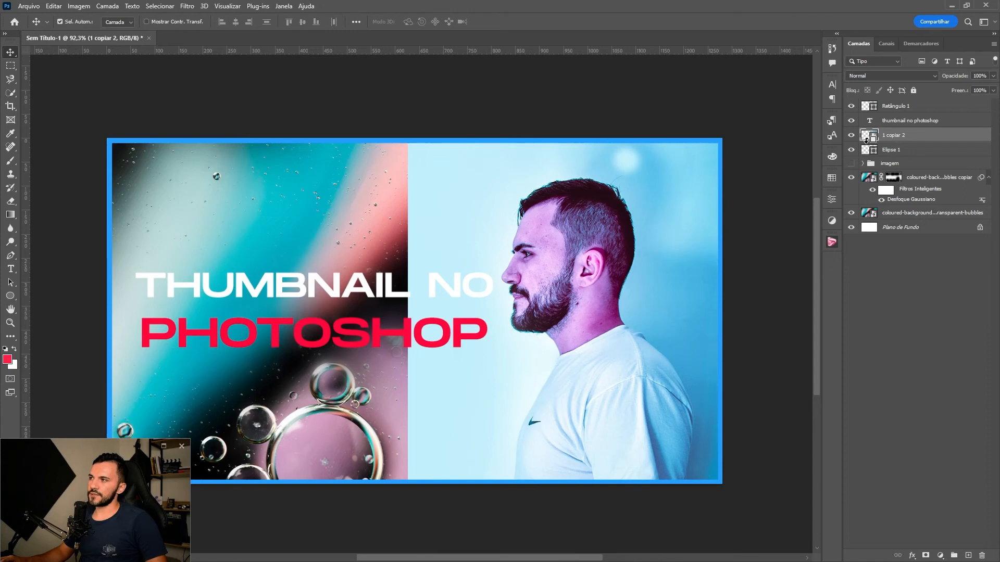
alt+click(866, 140)
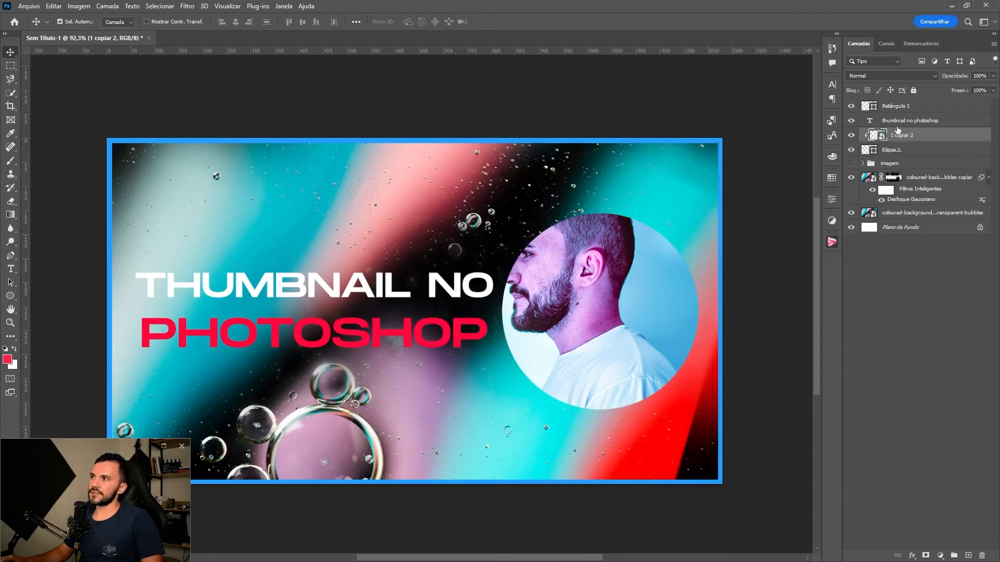
key(ctrl+t)
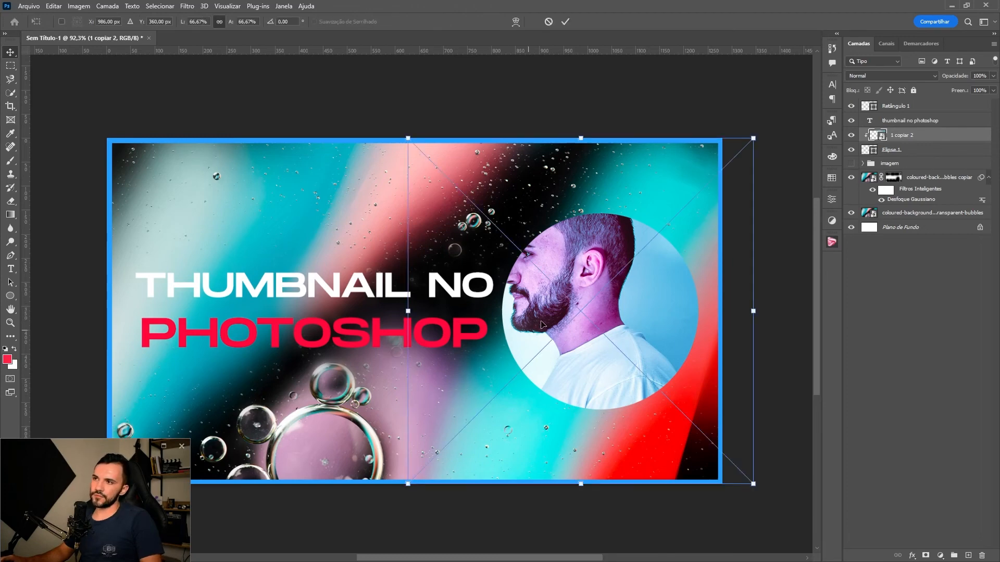
drag(409, 327, 485, 332)
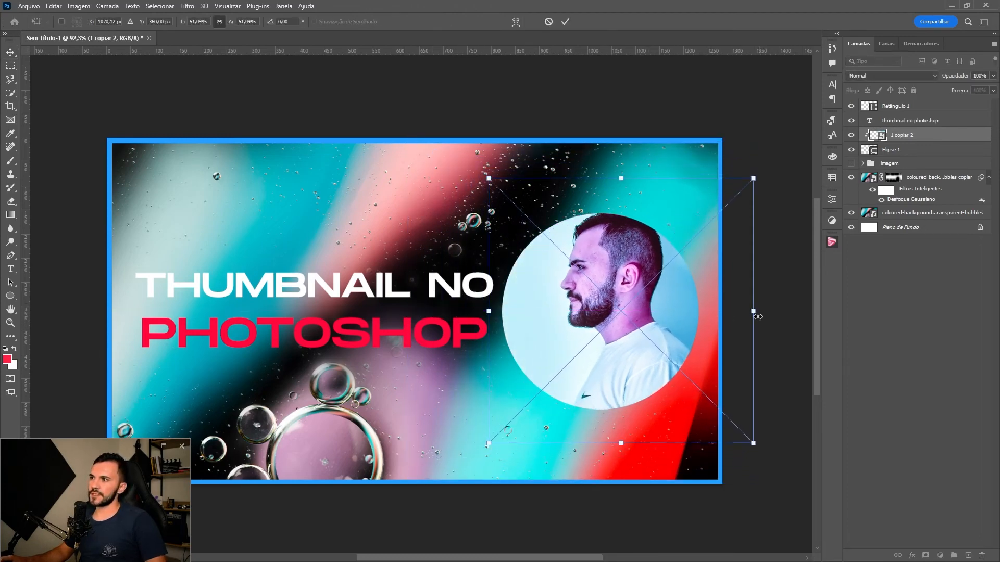
drag(757, 316, 711, 317)
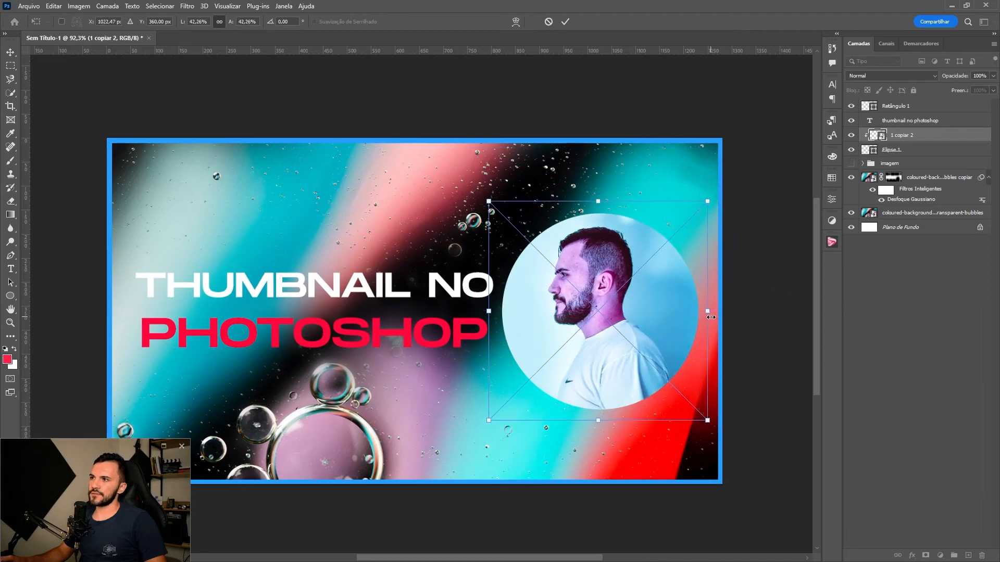
drag(598, 420, 600, 472)
key(Return)
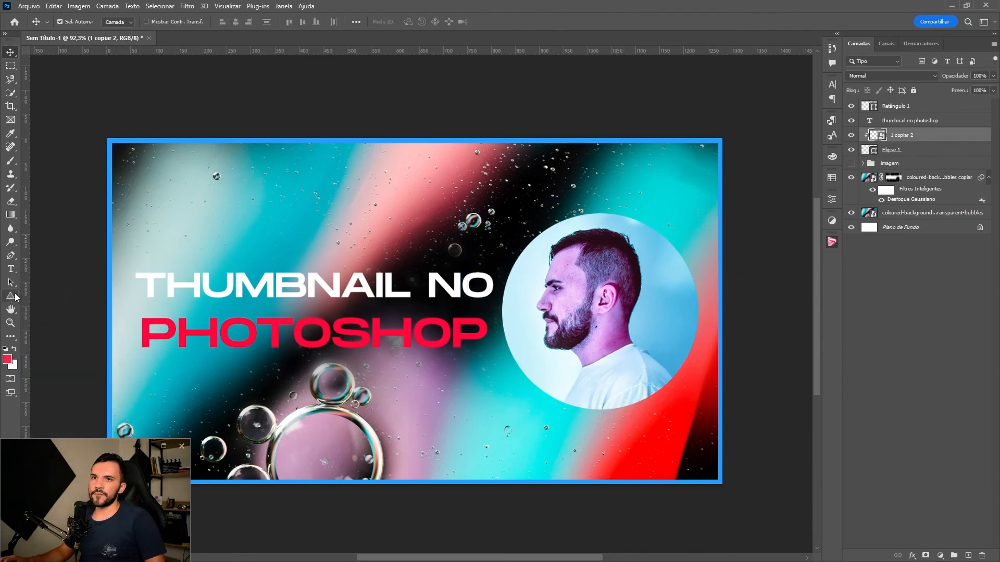
Draw a triangle about 432 × 374 px over the title, with no fill and a 1 px red stroke
click(10, 299)
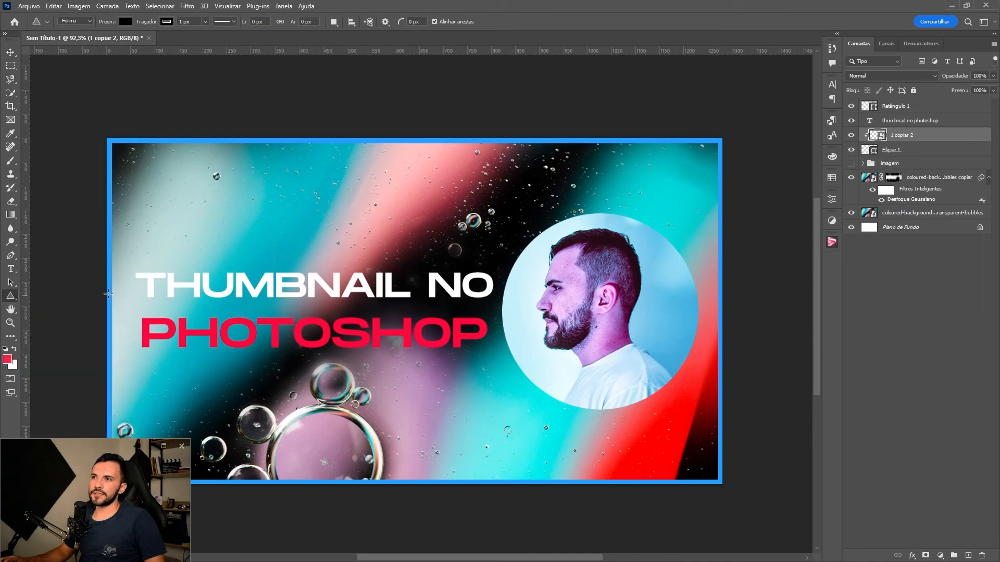
drag(255, 193, 589, 446)
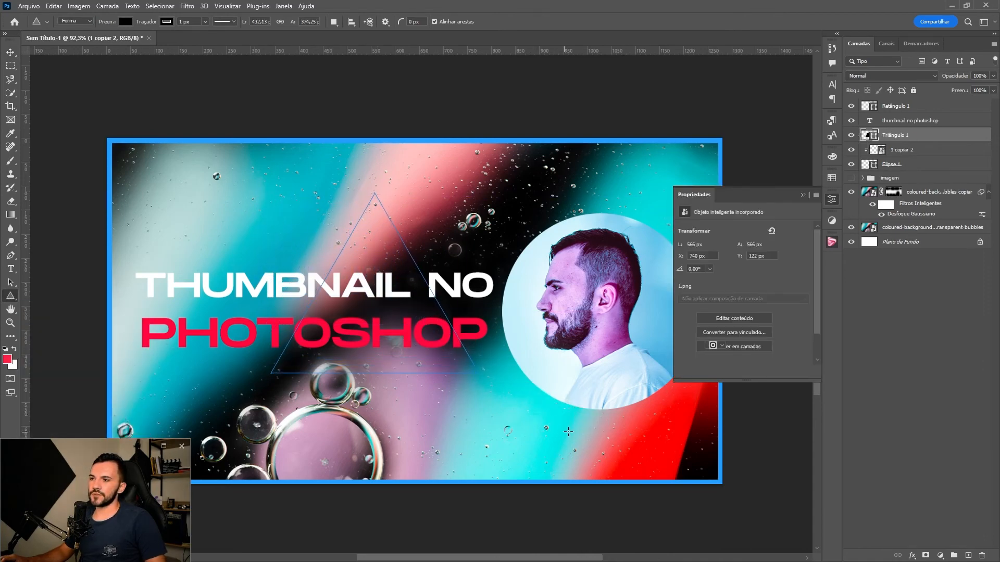
click(739, 305)
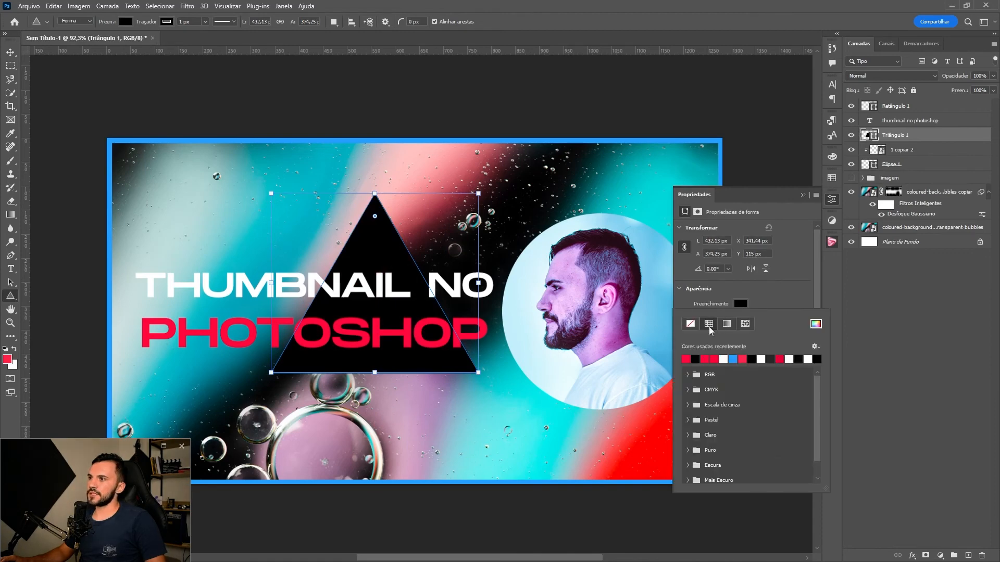
click(690, 324)
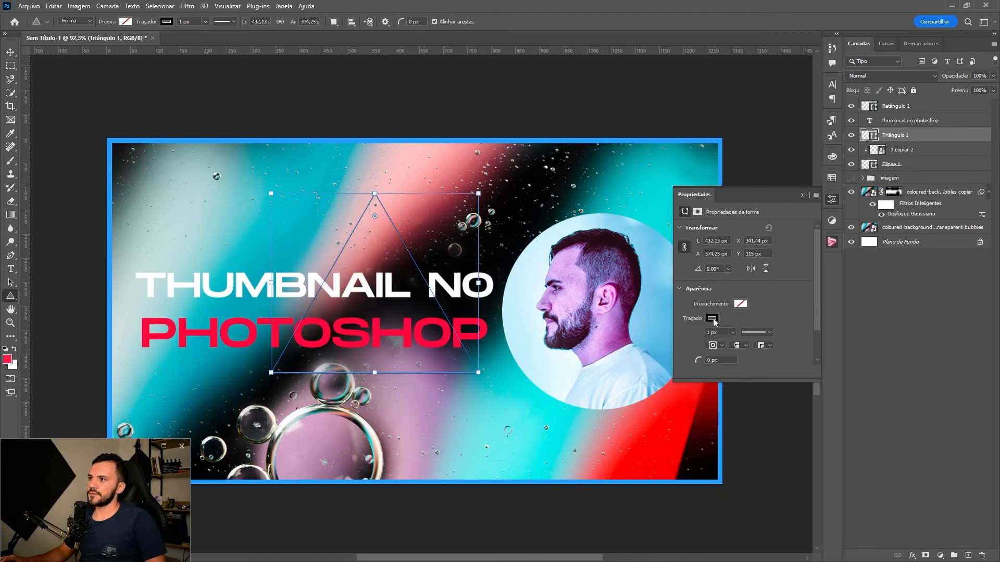
click(712, 319)
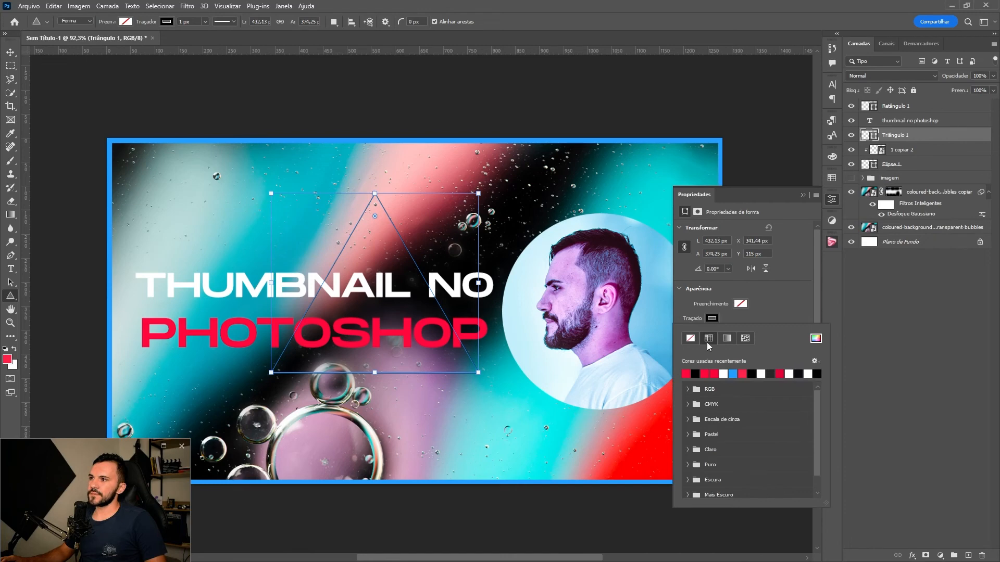
click(686, 373)
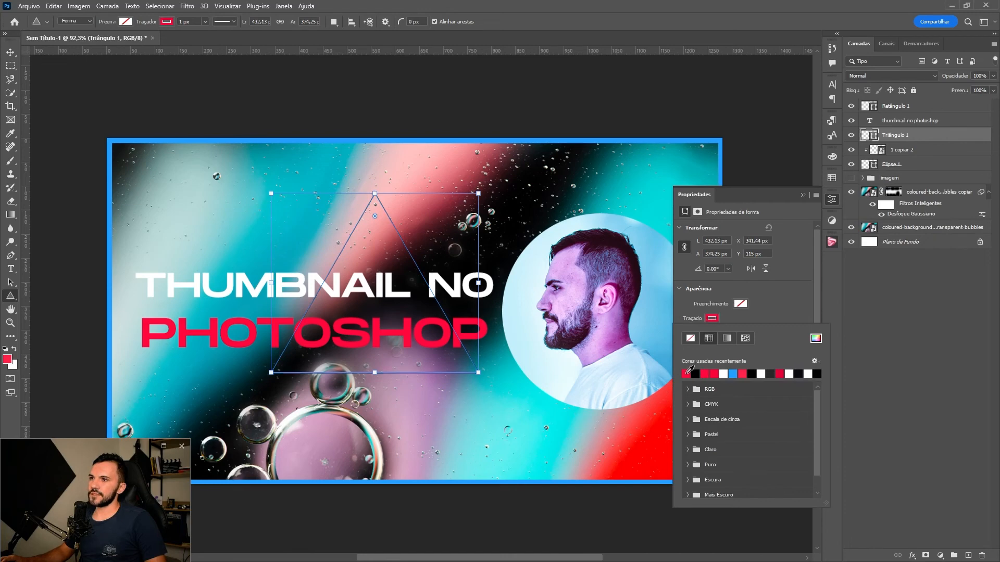
click(804, 194)
Move the triangle over the man's circular photo and enlarge it slightly so its tip and base corners extend past the circle
key(v)
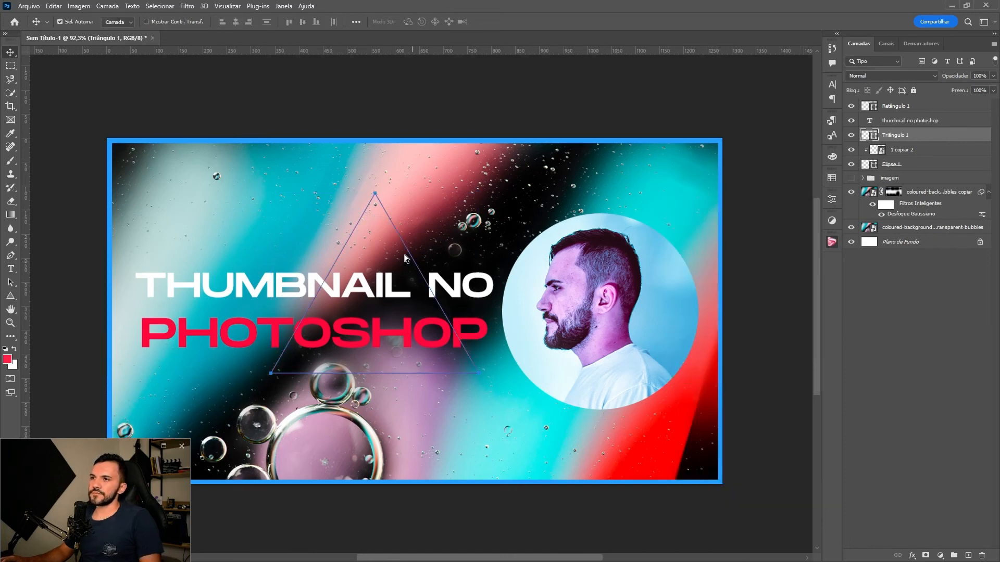
key(ctrl+alt+t)
drag(405, 256, 635, 278)
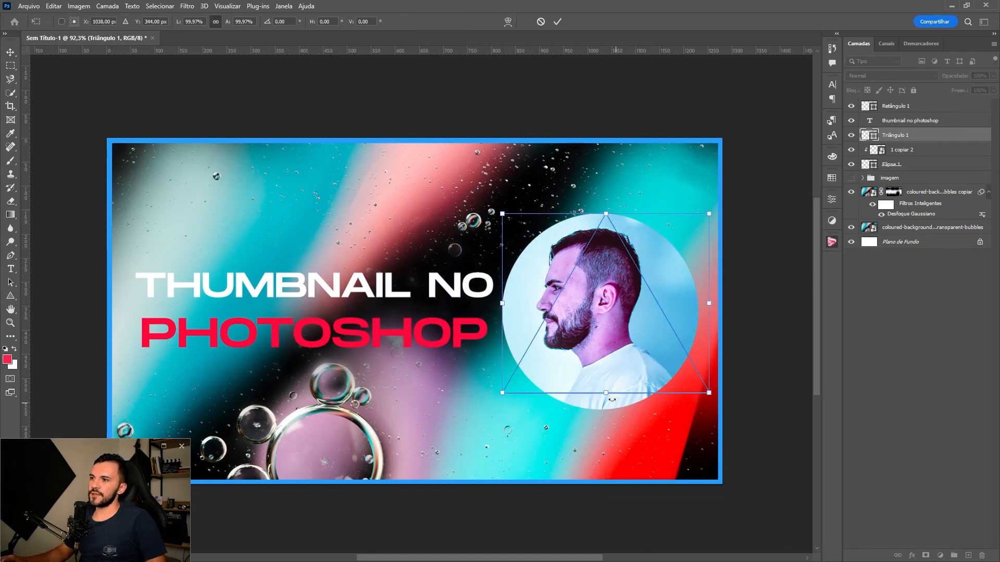
drag(607, 394, 606, 400)
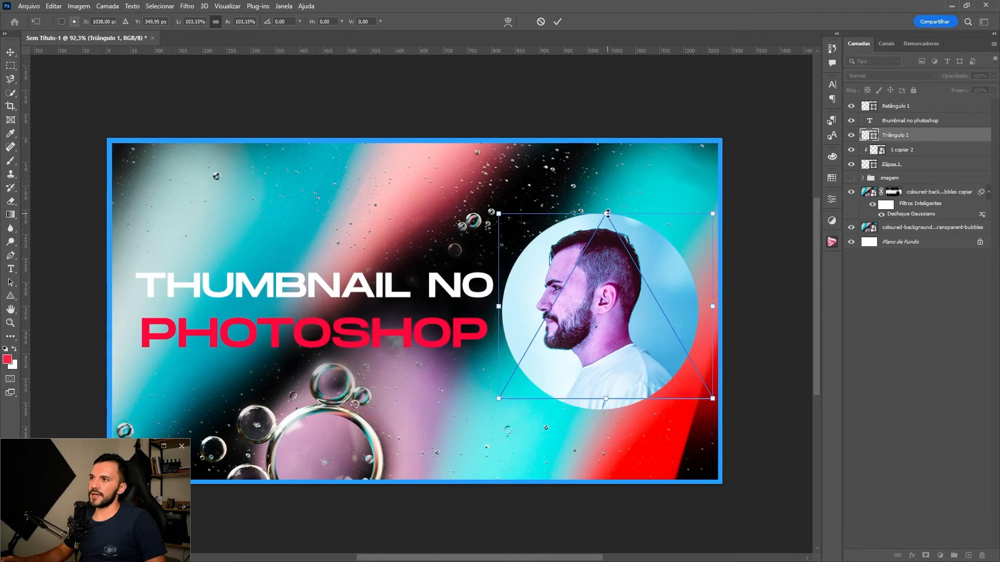
drag(608, 214, 608, 202)
drag(624, 239, 612, 239)
key(Return)
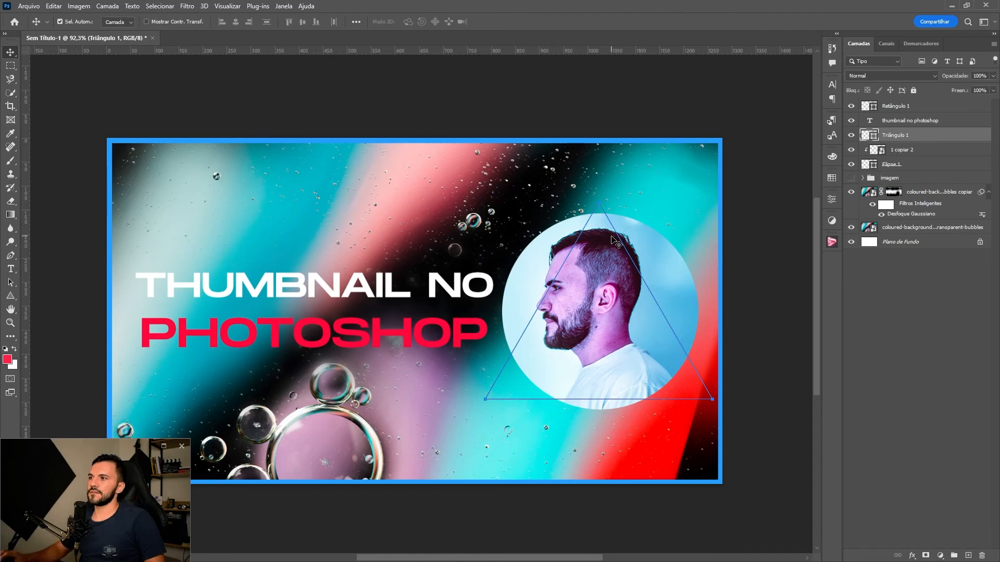
click(910, 307)
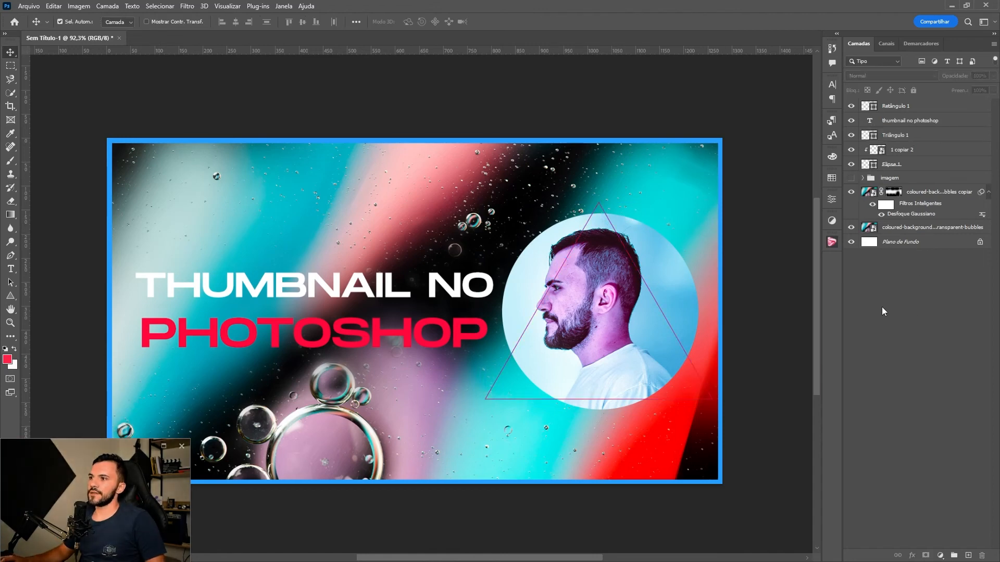
Give the triangle an outer glow in the title's red ff073c, using the Precisa technique, 21% spread and 5 px size
click(866, 135)
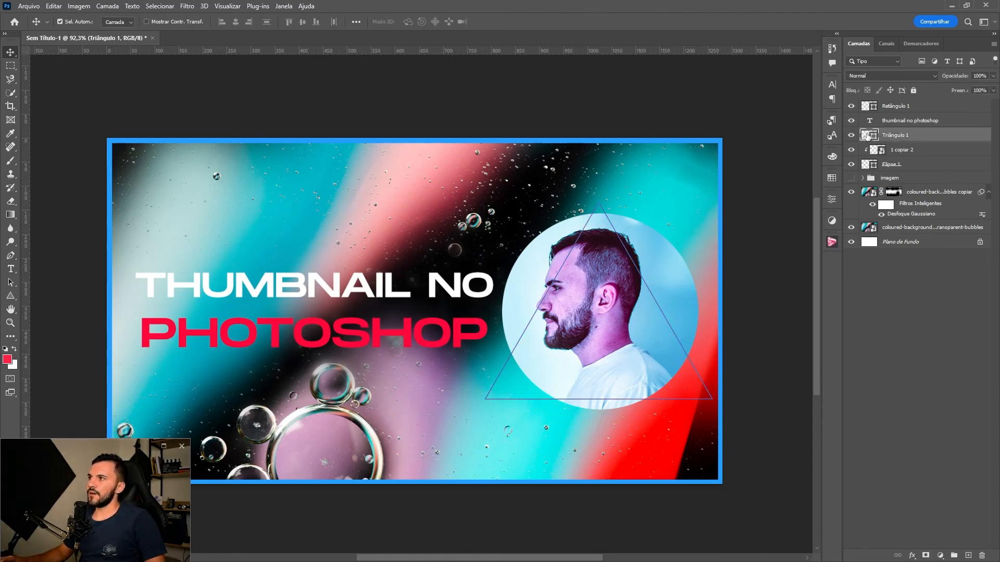
click(911, 555)
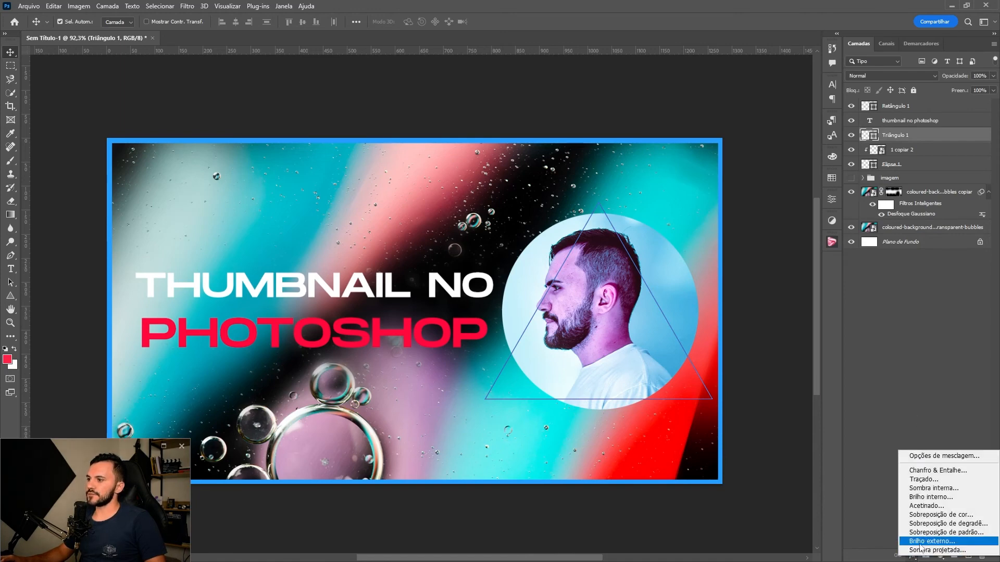
click(943, 541)
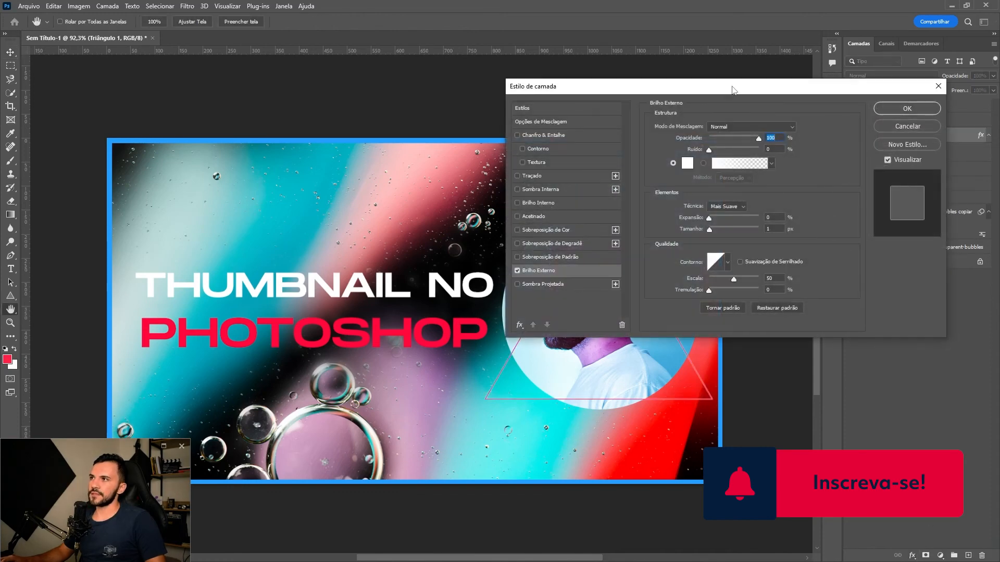
drag(731, 90, 227, 23)
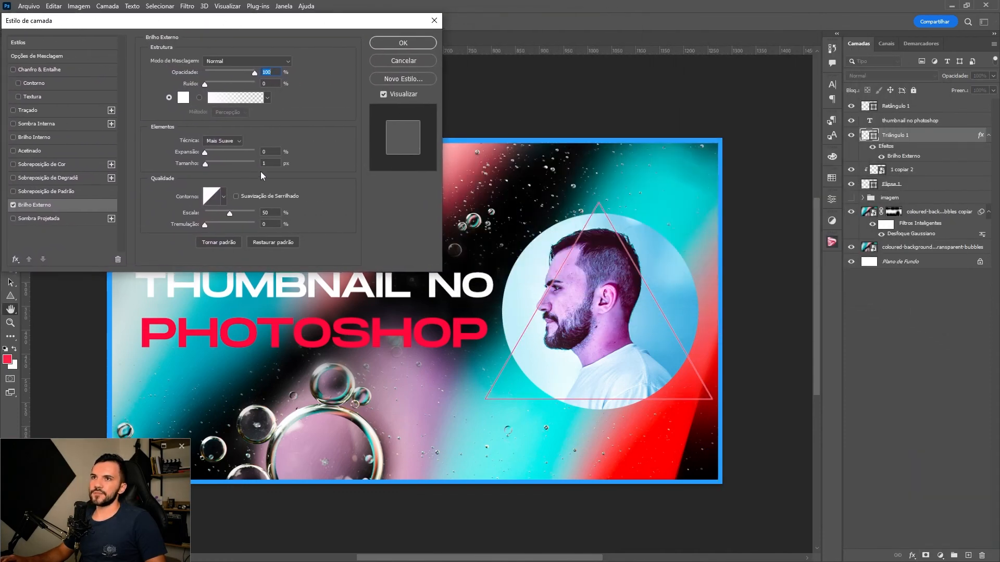
click(184, 99)
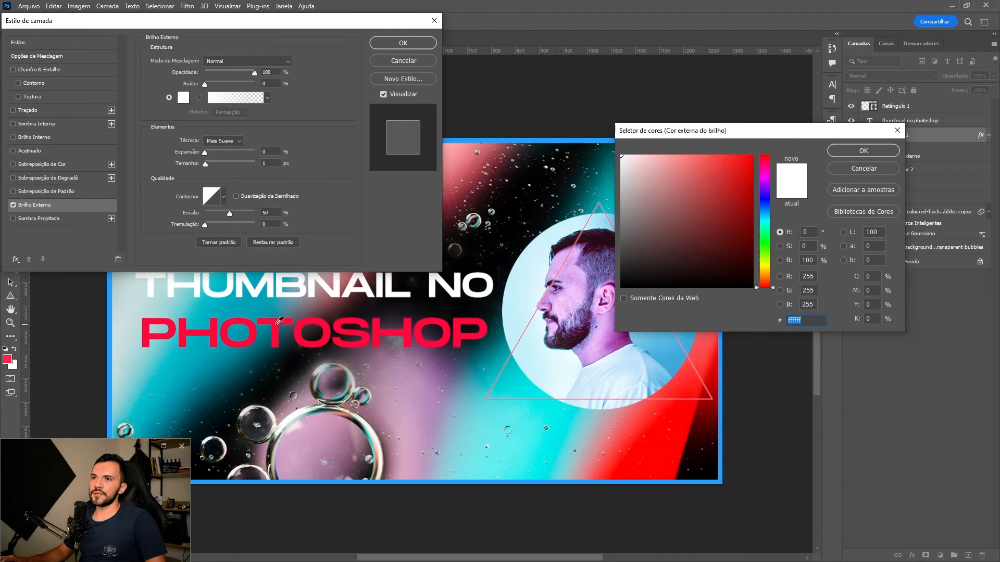
click(276, 322)
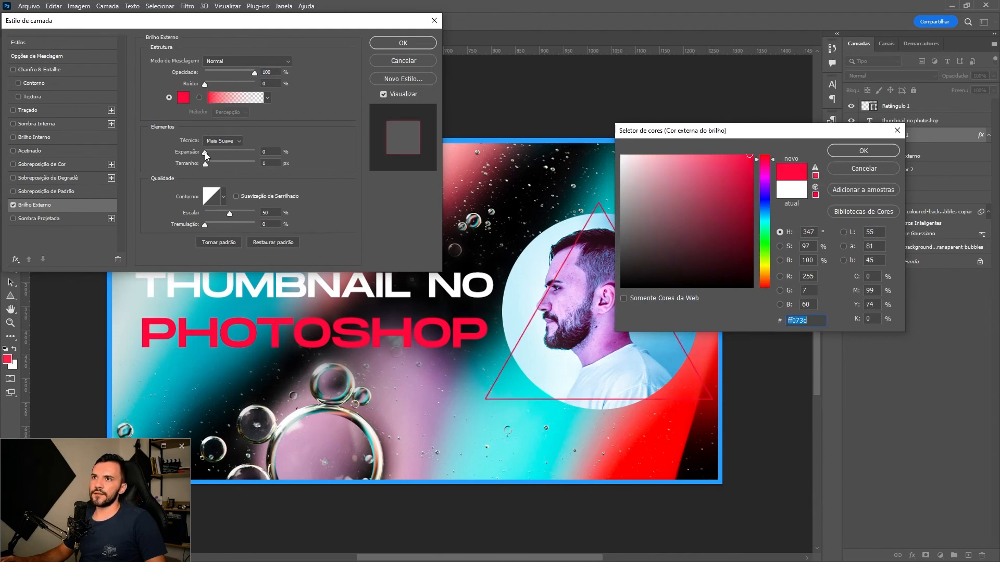
key(Return)
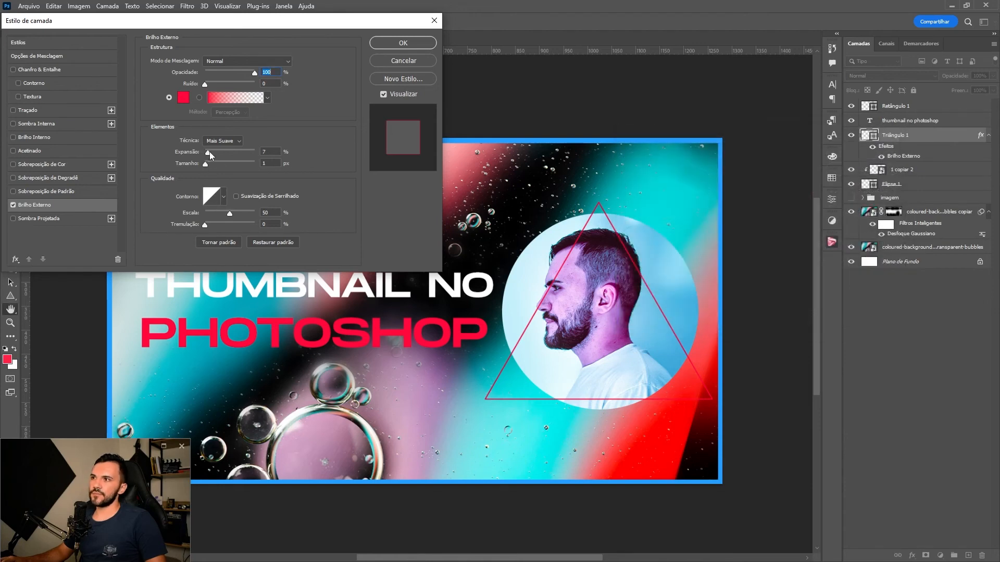
mouse_move(214, 152)
mouse_down()
mouse_move(207, 163)
mouse_move(218, 165)
mouse_move(208, 163)
mouse_up()
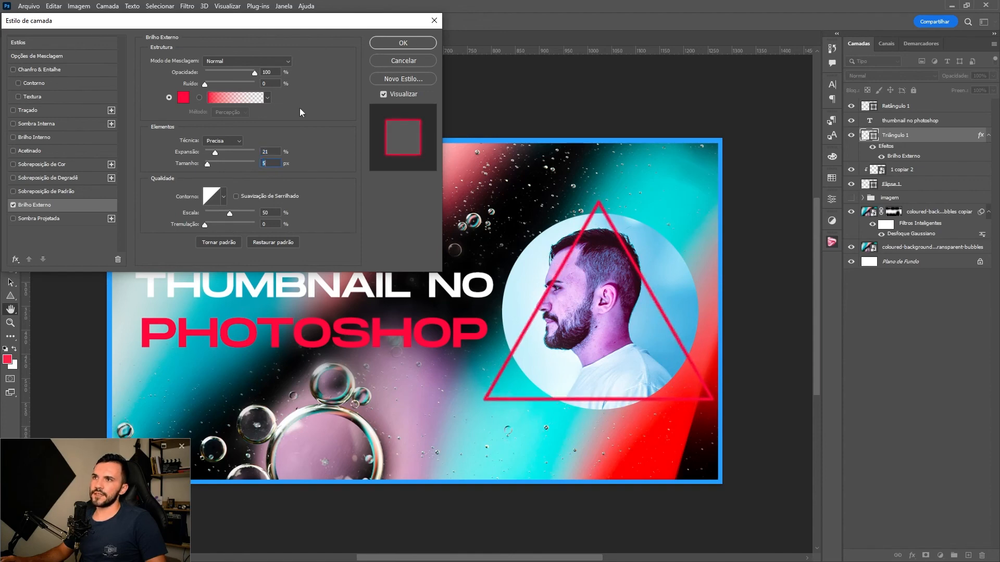
click(391, 43)
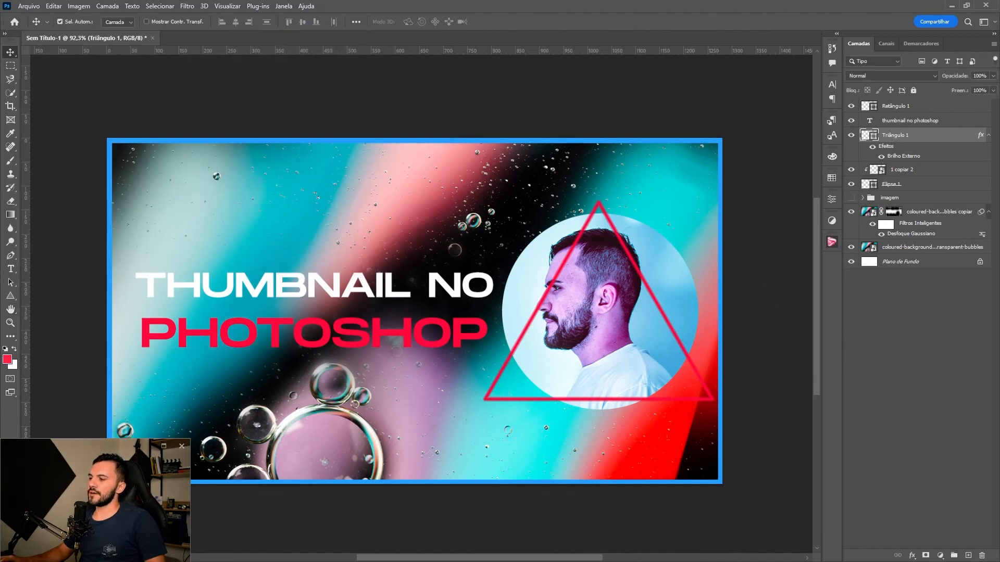
Add a layer mask to the triangle and hide its edge across the man's face with a 250 px soft black brush
click(926, 555)
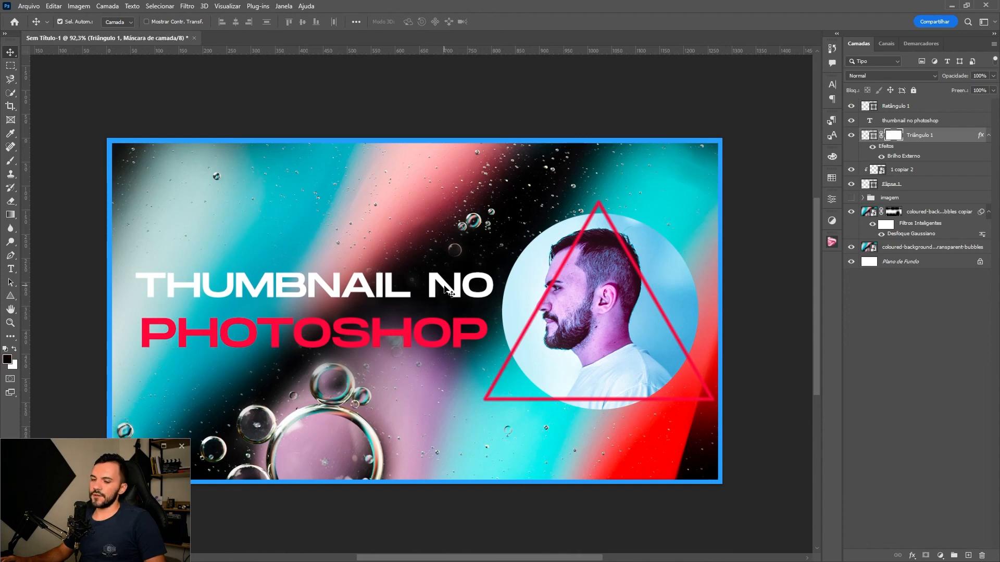
key(b)
right_click(444, 316)
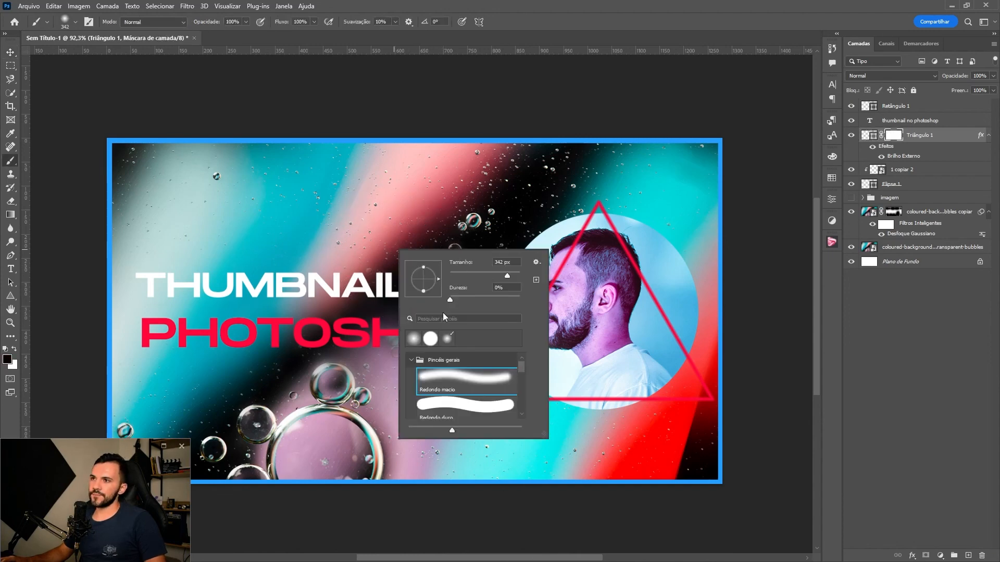
click(470, 379)
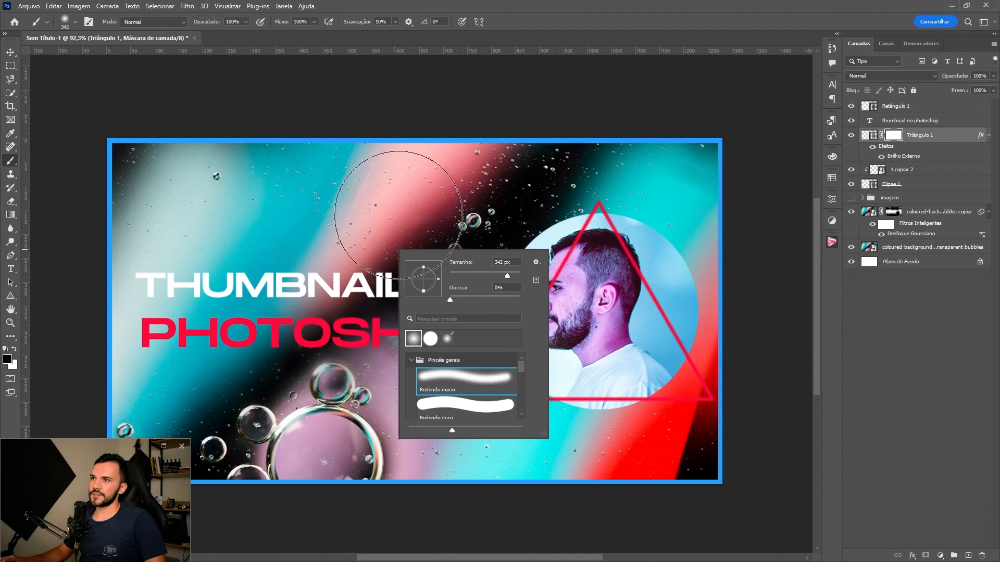
click(398, 214)
key(bracketleft)
key(bracketleft)
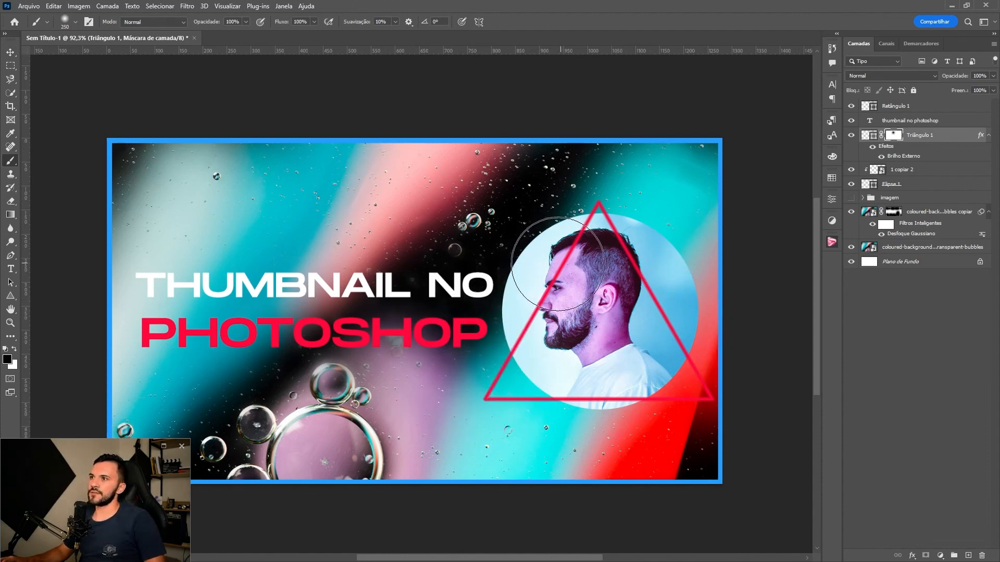
mouse_move(543, 278)
mouse_down()
mouse_move(524, 327)
mouse_move(533, 307)
mouse_move(558, 336)
mouse_up()
Restore the triangle's left edge and mask its right edge across the man's head and shoulder with a 100 px hard round brush
right_click(466, 291)
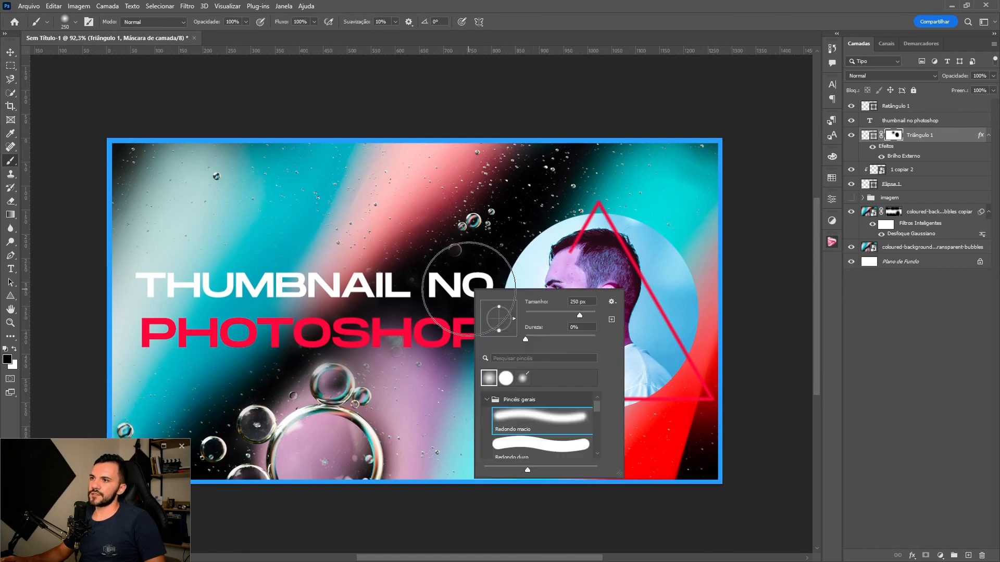
click(413, 225)
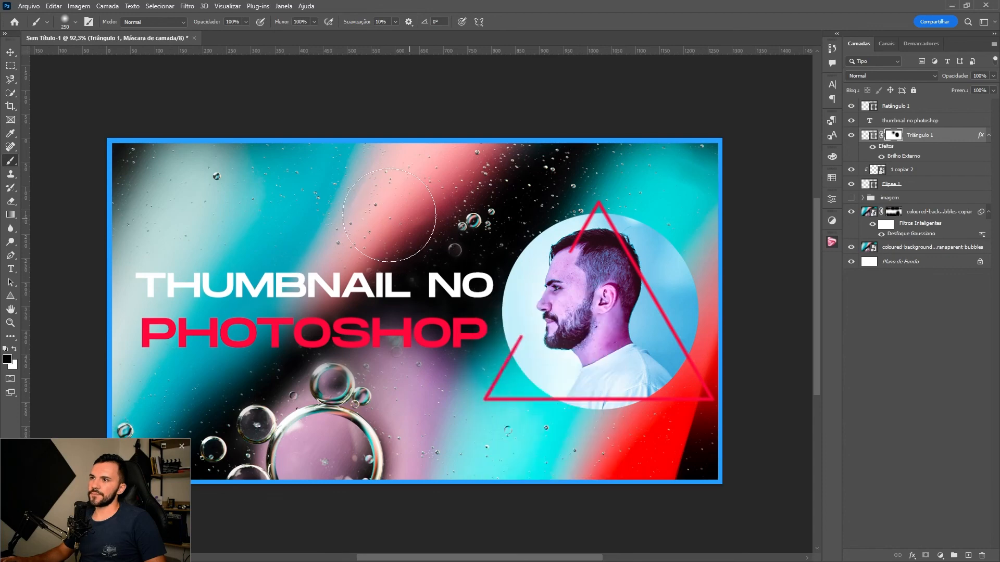
right_click(384, 214)
click(437, 378)
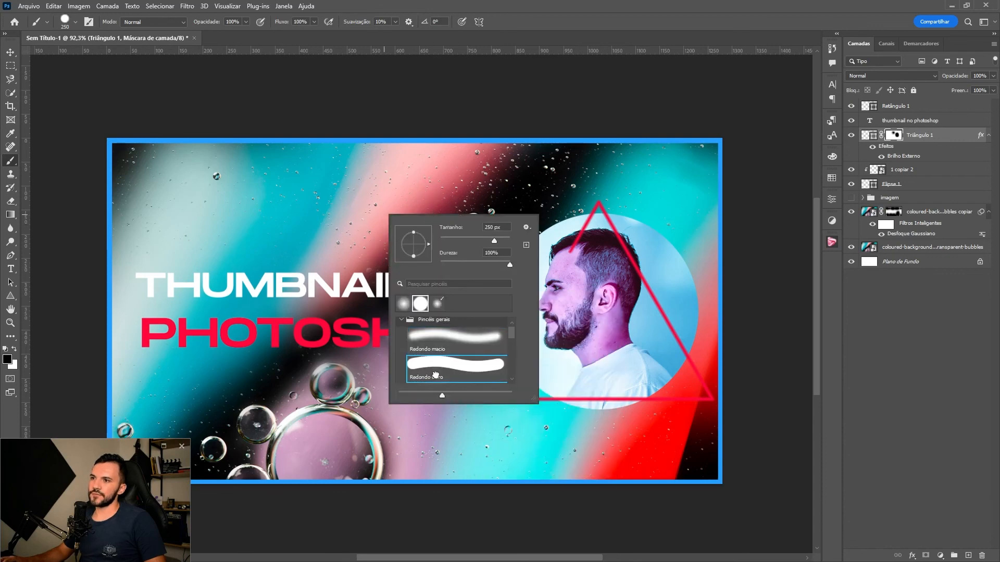
click(361, 244)
click(558, 316)
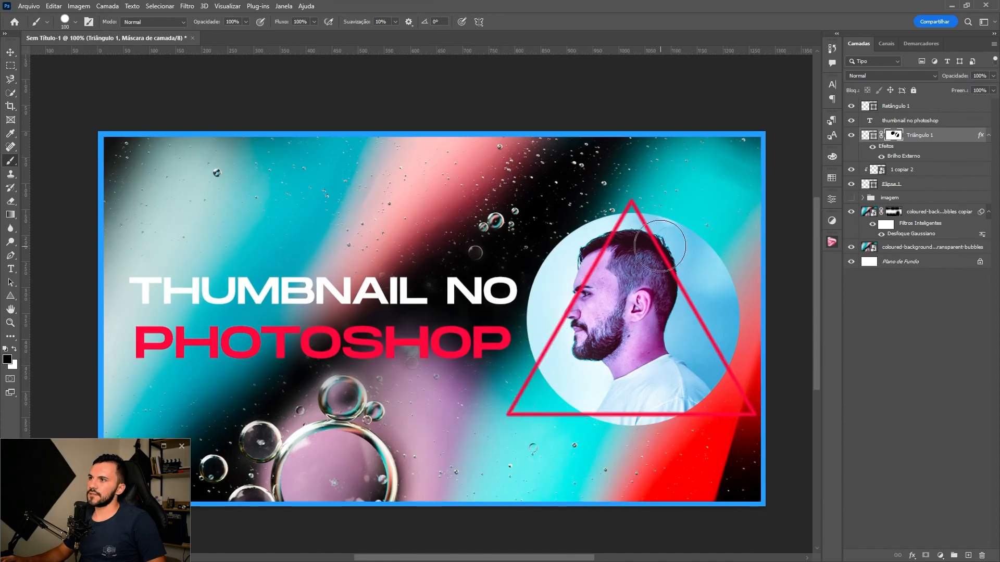
mouse_move(696, 312)
mouse_down()
mouse_move(673, 270)
mouse_move(658, 281)
mouse_move(674, 281)
mouse_up()
key(v)
scroll(533, 310, down, 2)
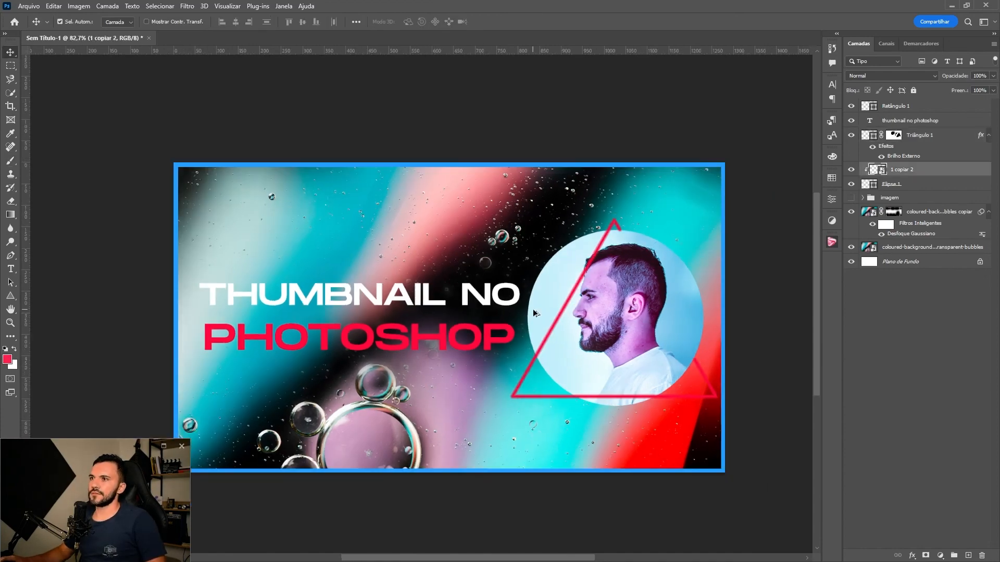
Refine the triangle's mask near its tip with a smaller hard black brush so the right edge stops at the circle's rim
drag(533, 310, 558, 297)
click(644, 218)
scroll(643, 220, up, 5)
key(b)
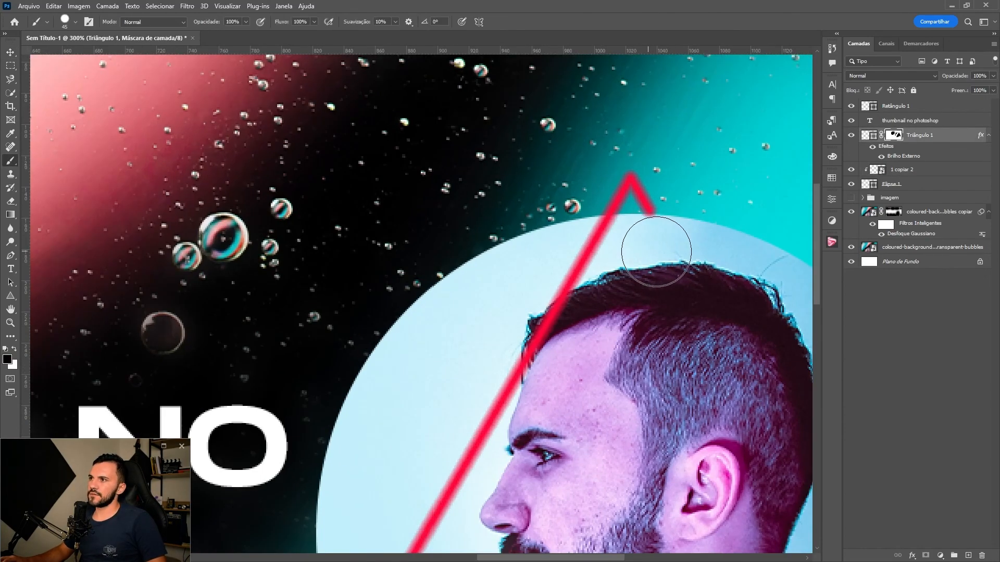
scroll(650, 248, down, 5)
scroll(631, 309, down, 3)
key(v)
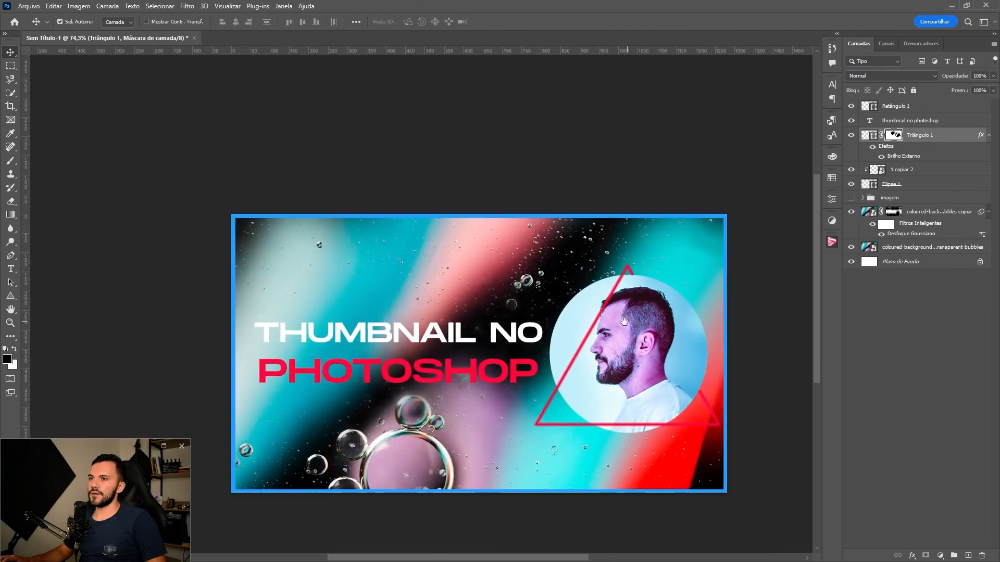
drag(630, 318, 623, 301)
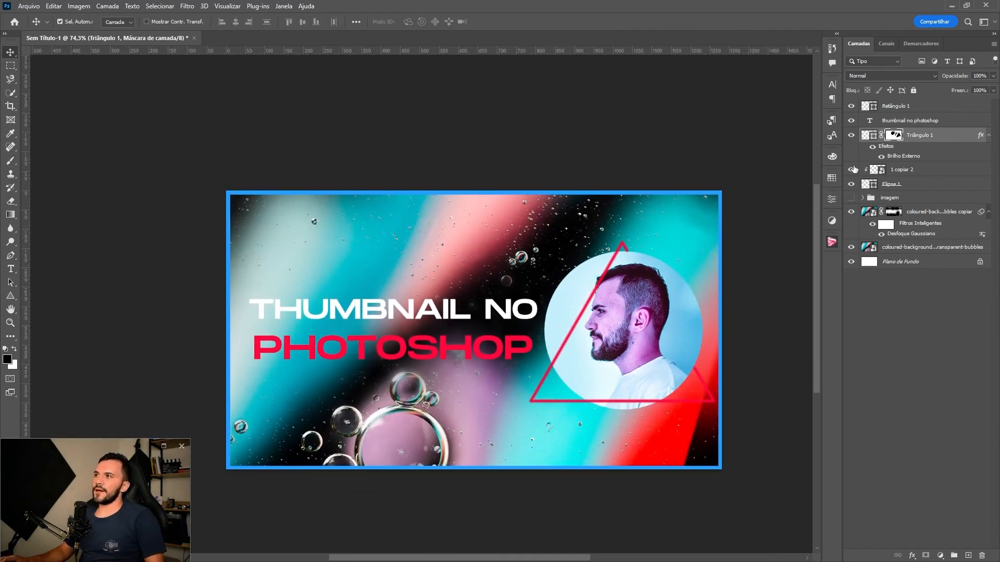
Group the triangle, circular photo and ellipse layers, and switch visibility from that group to the imagem group
shift+click(909, 185)
key(ctrl+g)
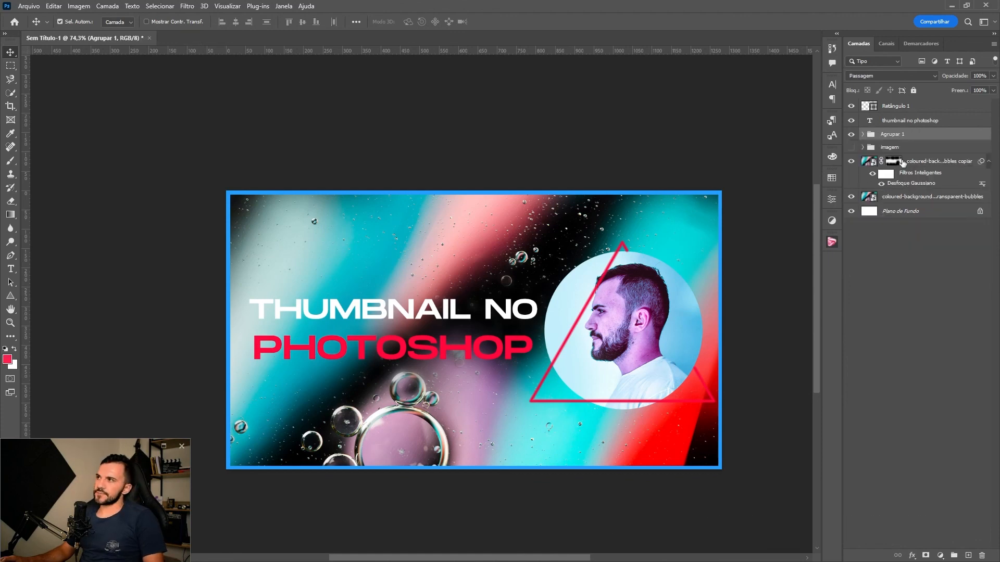
click(851, 135)
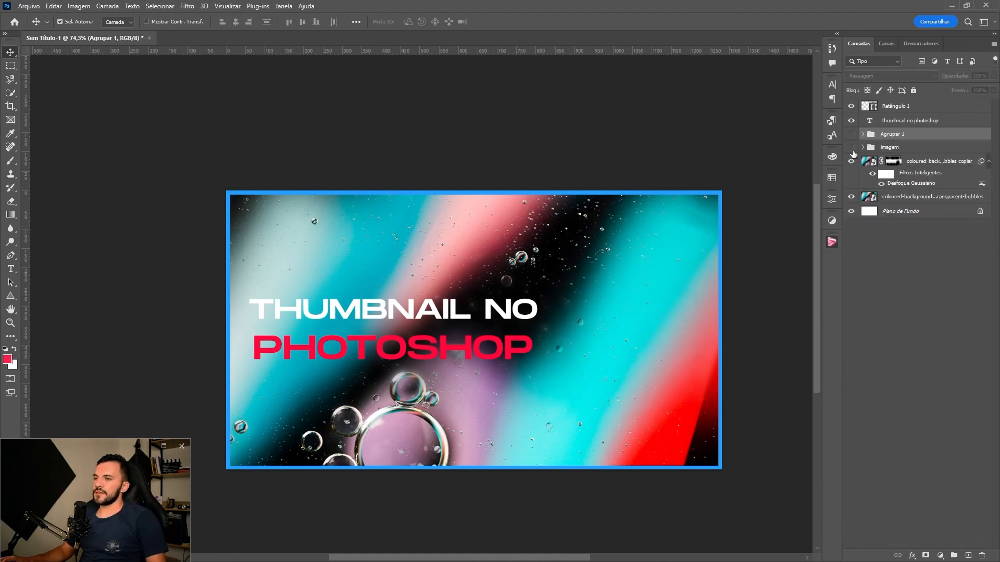
click(851, 148)
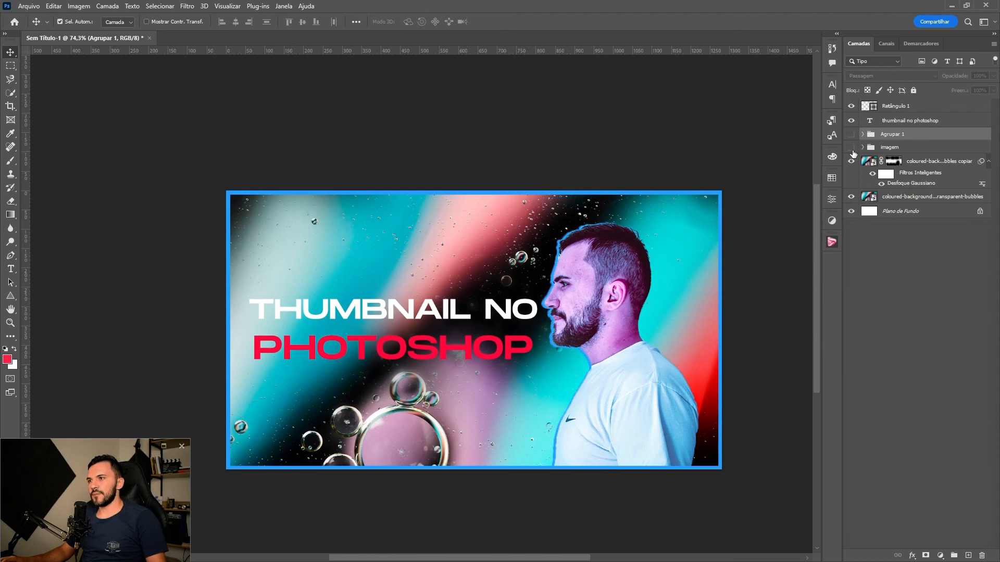
Compare the circular-photo version with the full cutout version again, ending with only the imagem group shown and the man's layer selected
click(851, 148)
click(850, 135)
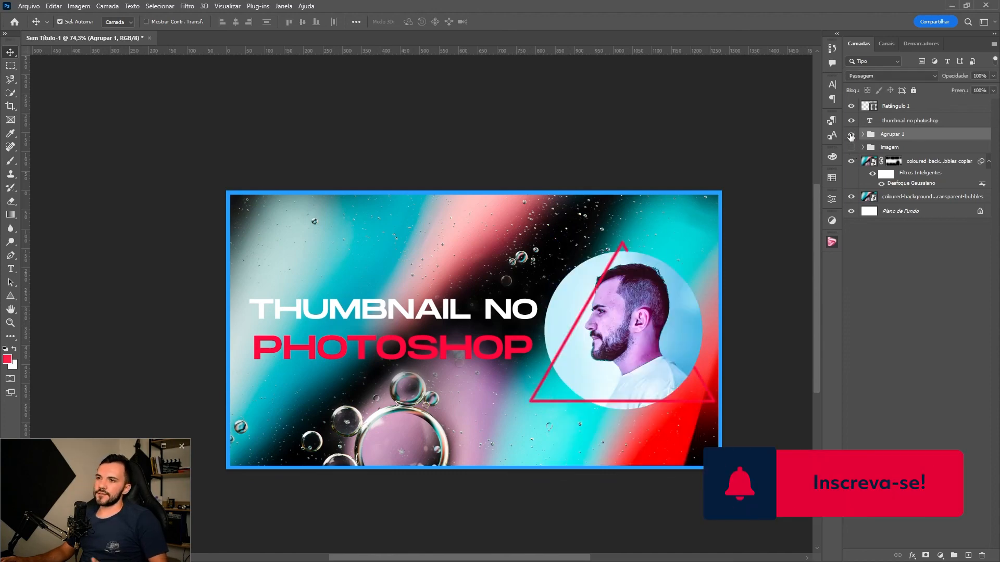
click(851, 135)
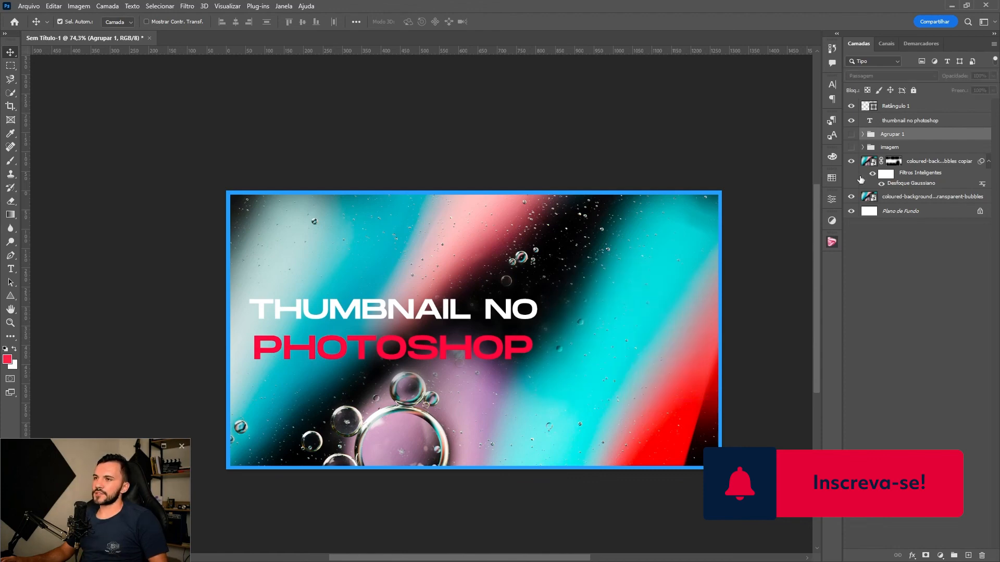
click(851, 148)
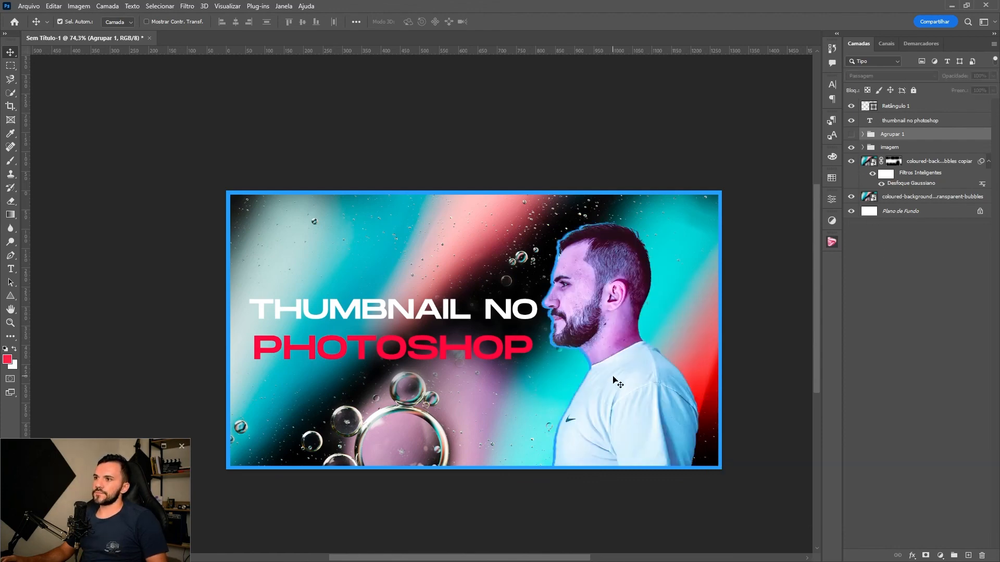
click(592, 358)
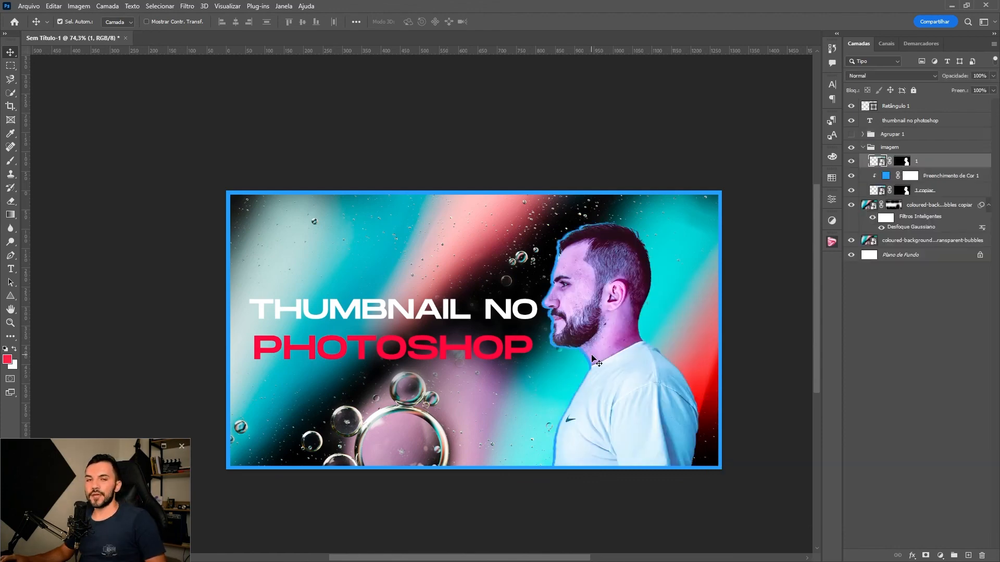
Open the legacy Save for Web export for the thumbnail
click(34, 6)
mouse_move(88, 167)
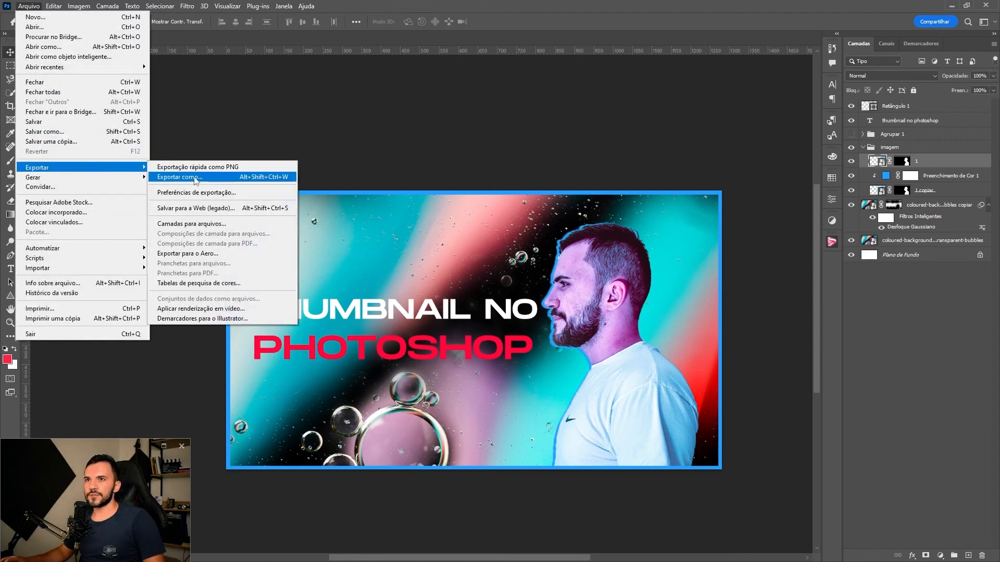
click(282, 209)
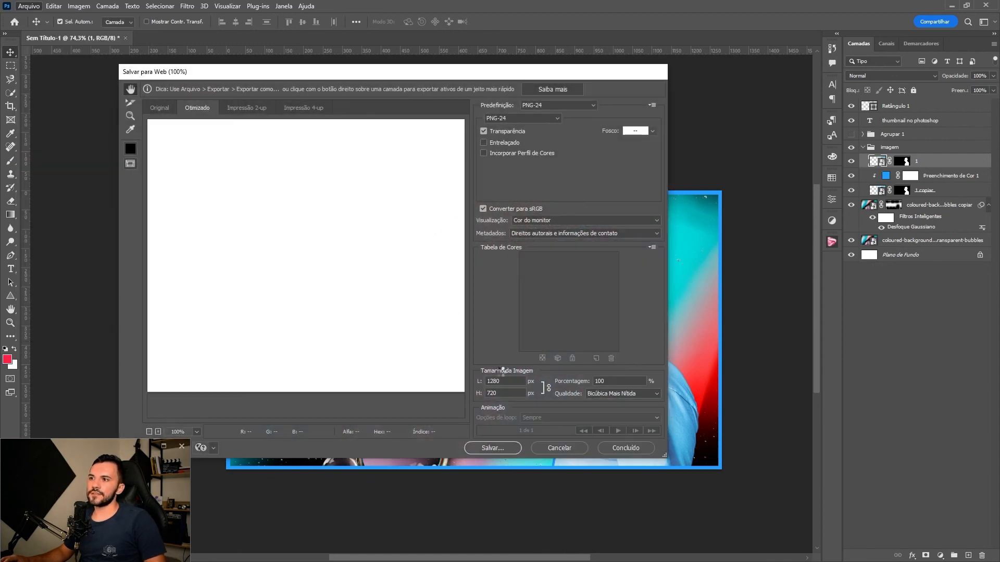